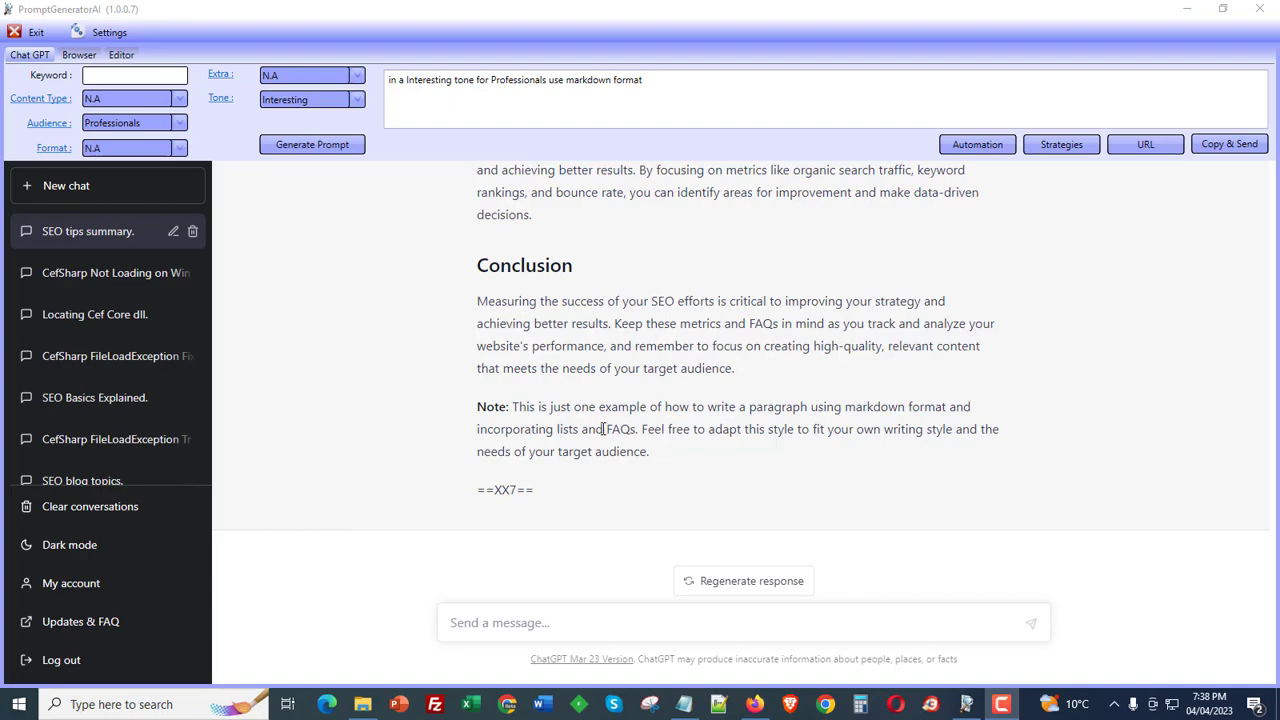
Review the generated article sections and FAQs in the SEO tips summary chat.
scroll(605, 430, "up", 8)
scroll(600, 460, "up", 15)
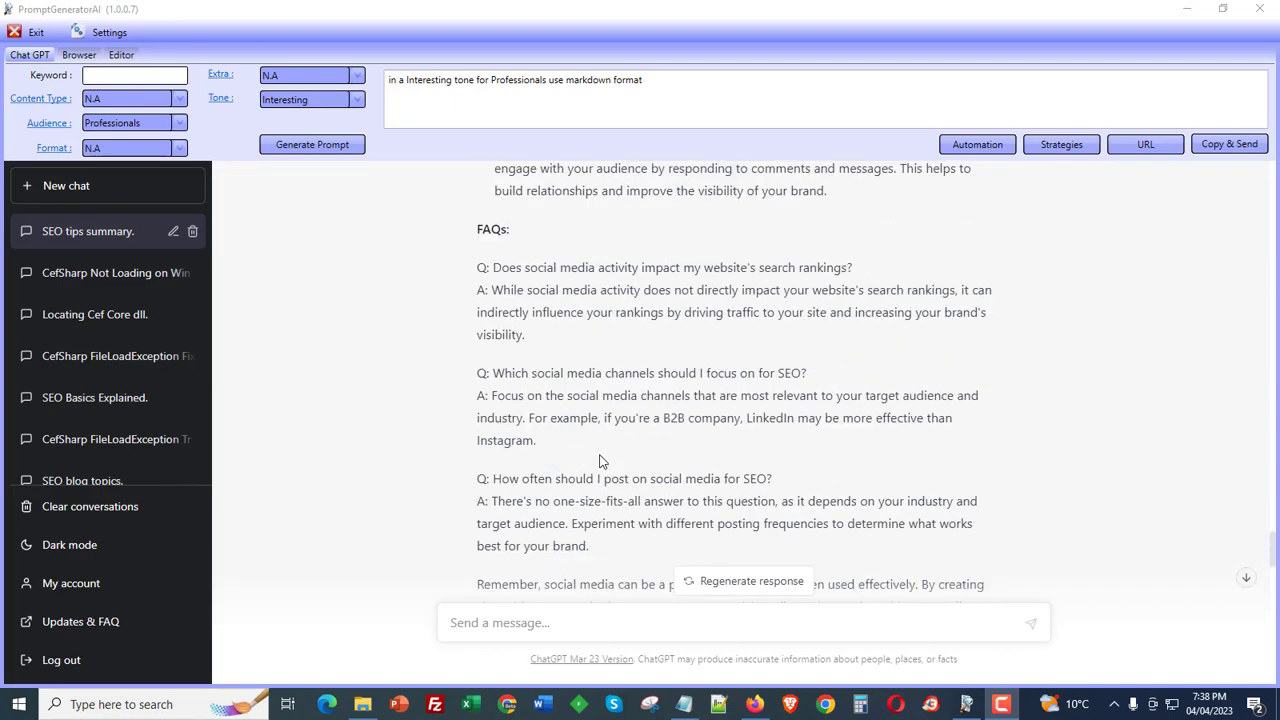
scroll(600, 460, "up", 5)
scroll(600, 460, "down", 15)
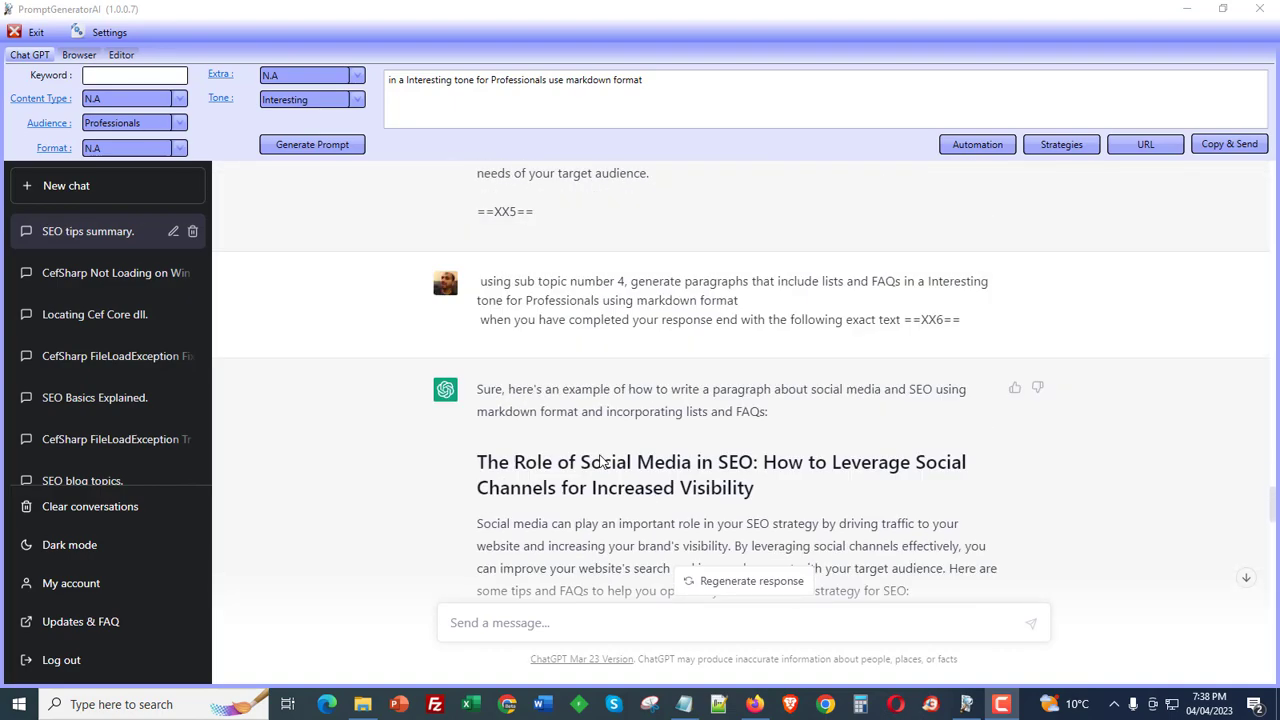
scroll(600, 460, "up", 5)
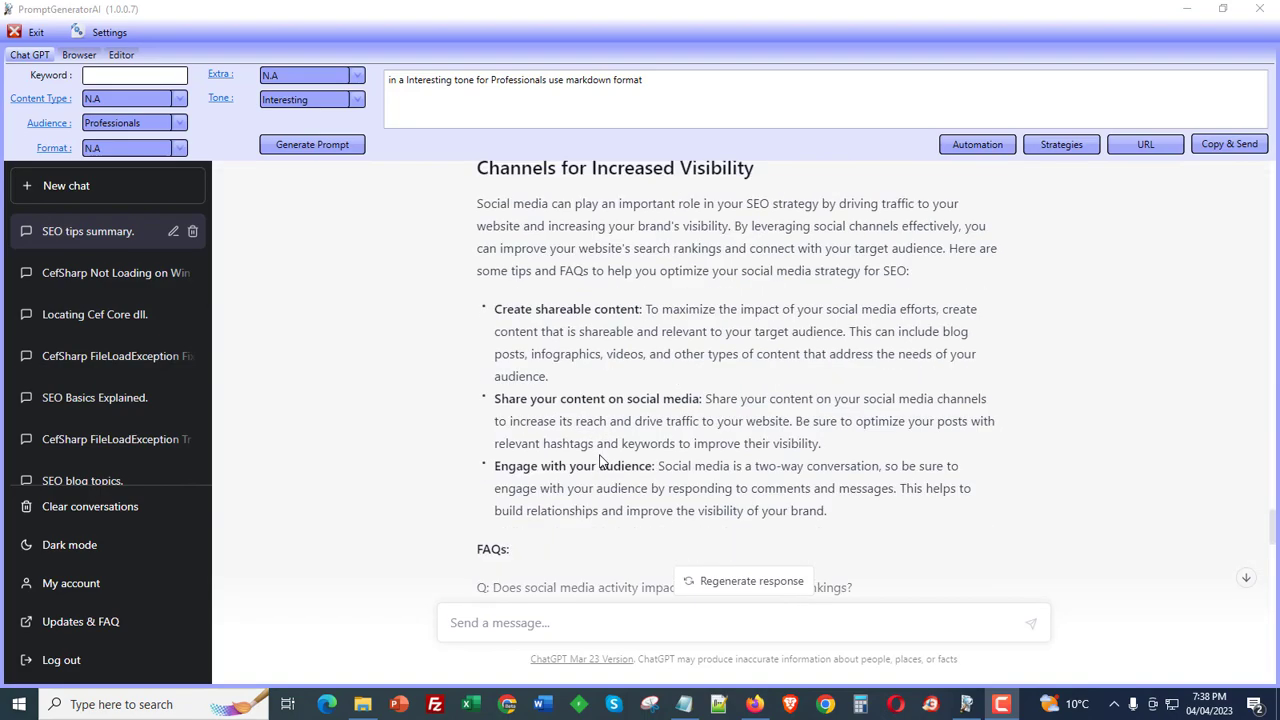
scroll(600, 460, "down", 10)
scroll(622, 448, "down", 5)
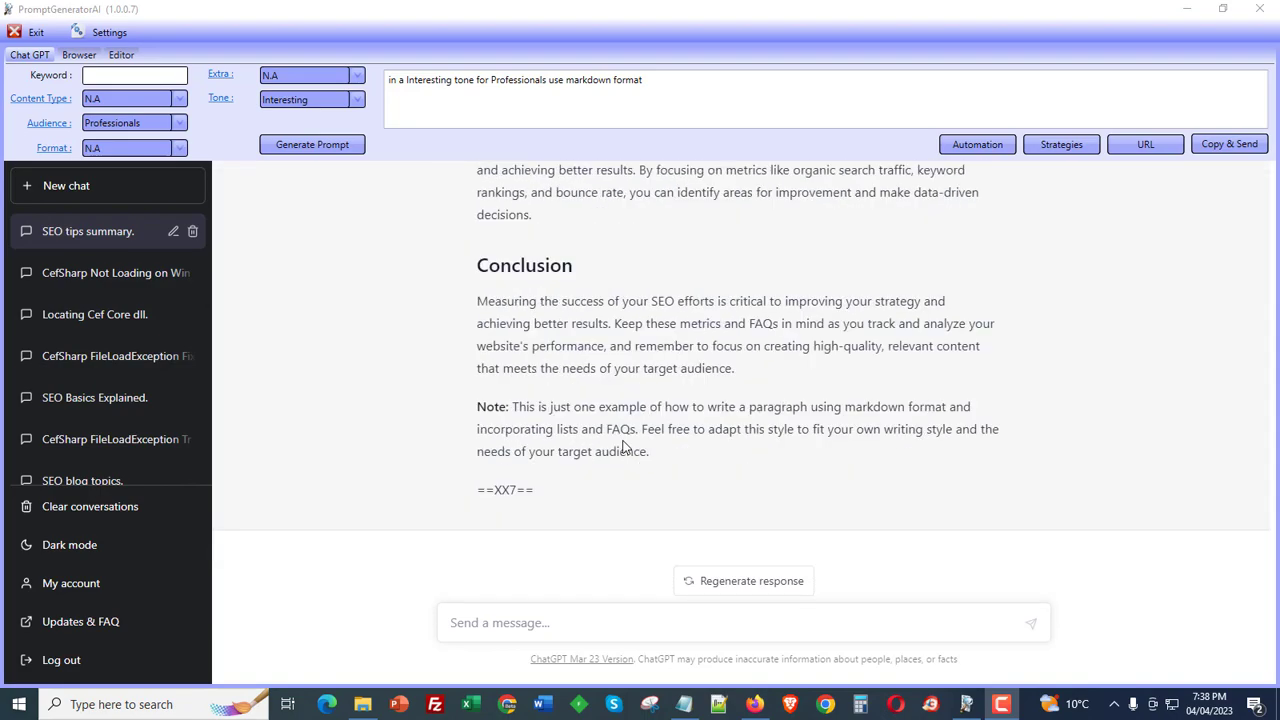
Load the "5 sub heads" strategy from the Misc category, delete it and close the strategy manager.
left_click(1045, 150)
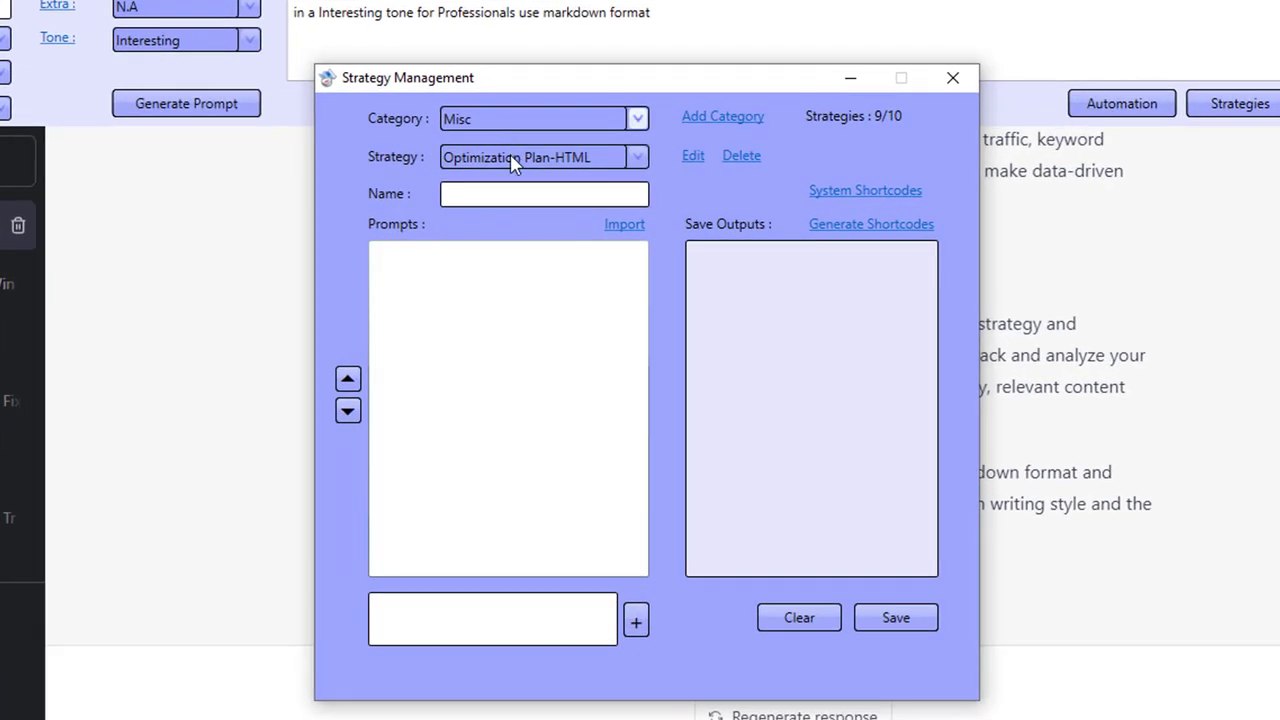
left_click(548, 183)
left_click(494, 288)
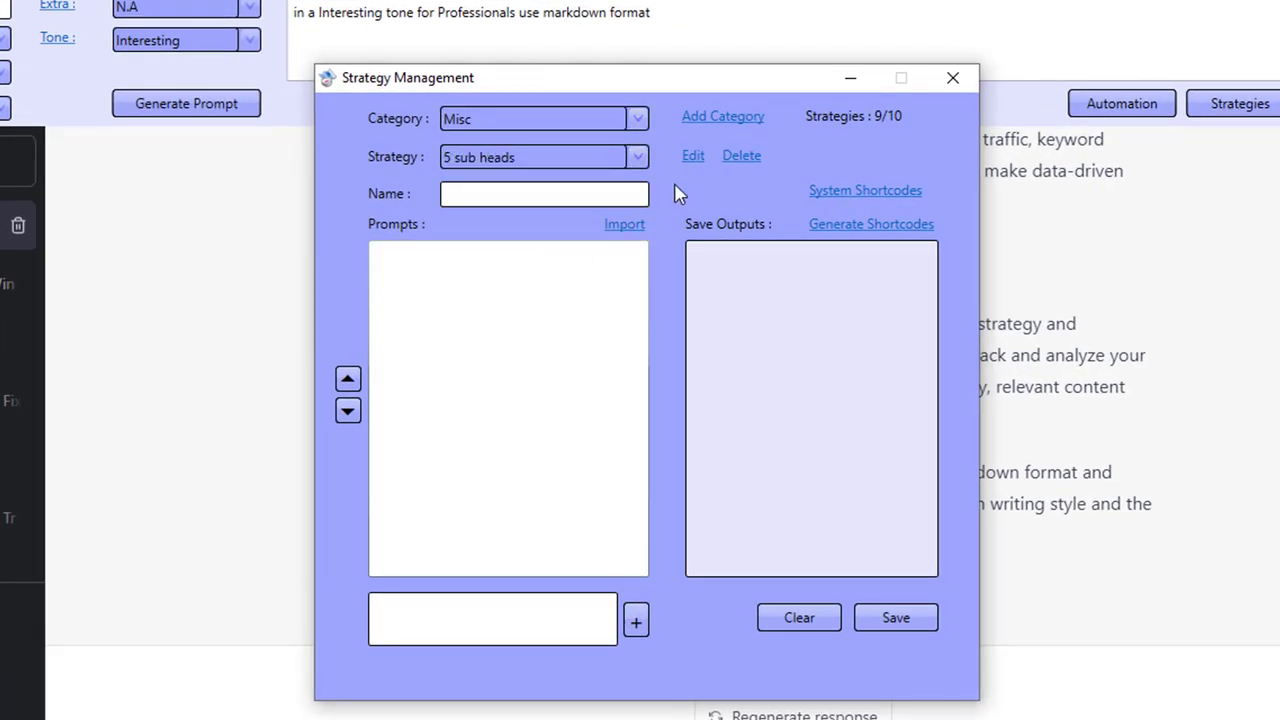
left_click(697, 157)
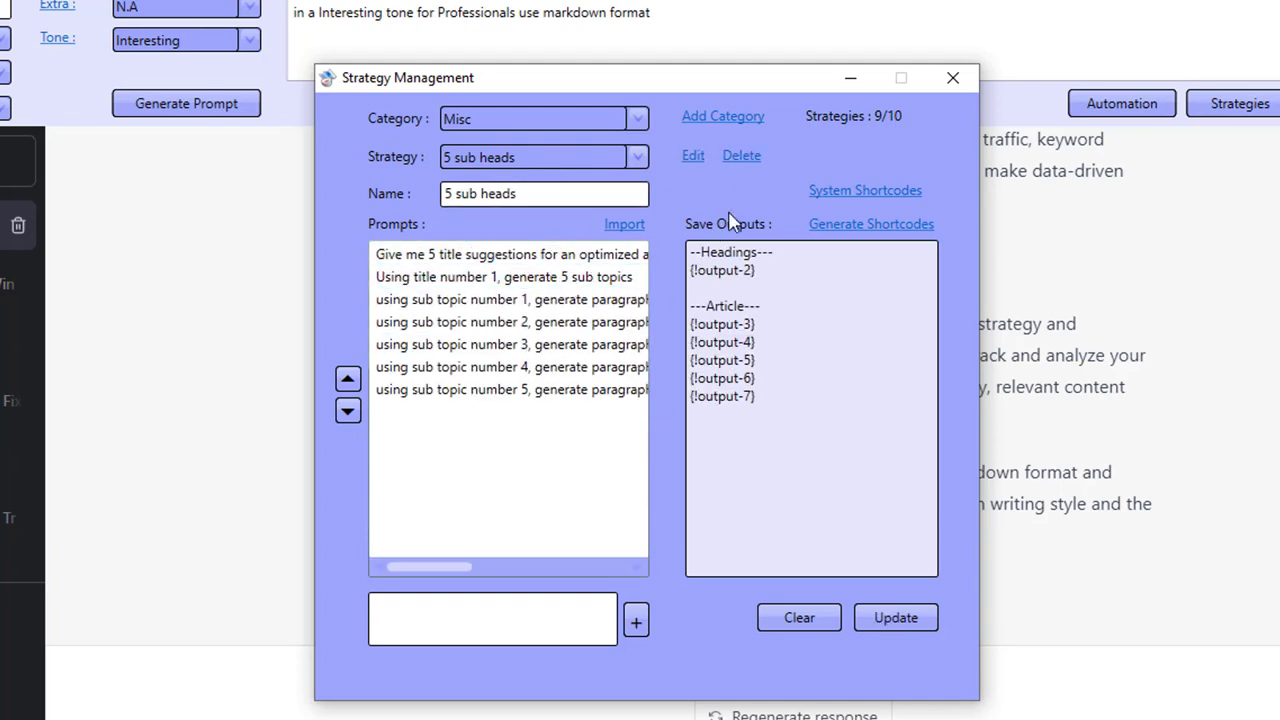
left_click(748, 160)
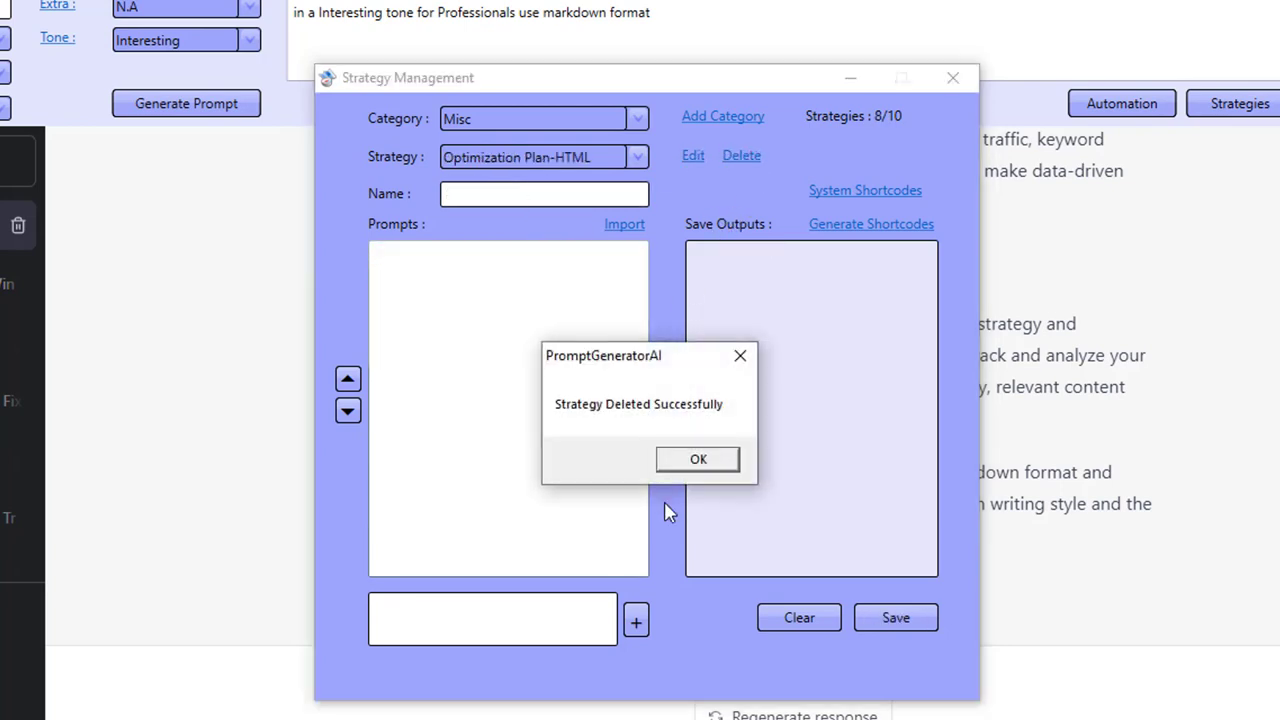
left_click(697, 459)
left_click(952, 78)
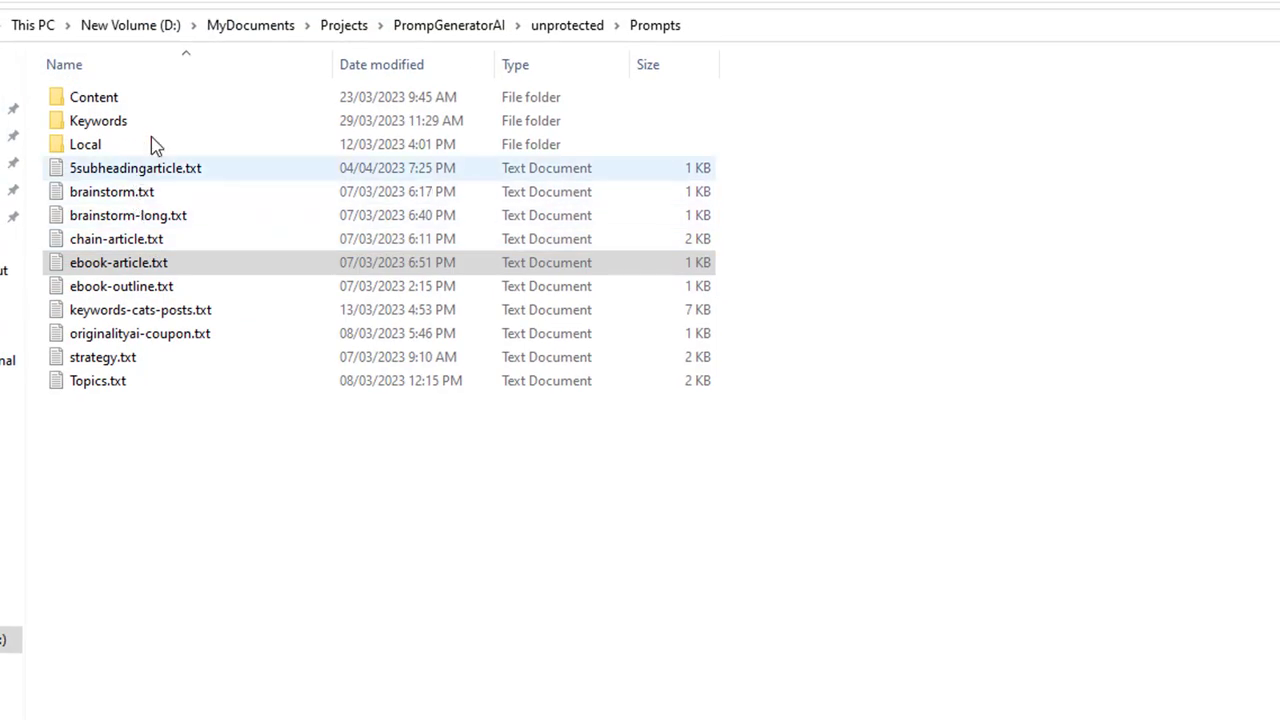
Open 5subheadingarticle.txt from the Prompts folder in Notepad and copy its first line, the title suggestions prompt.
double_click(151, 172)
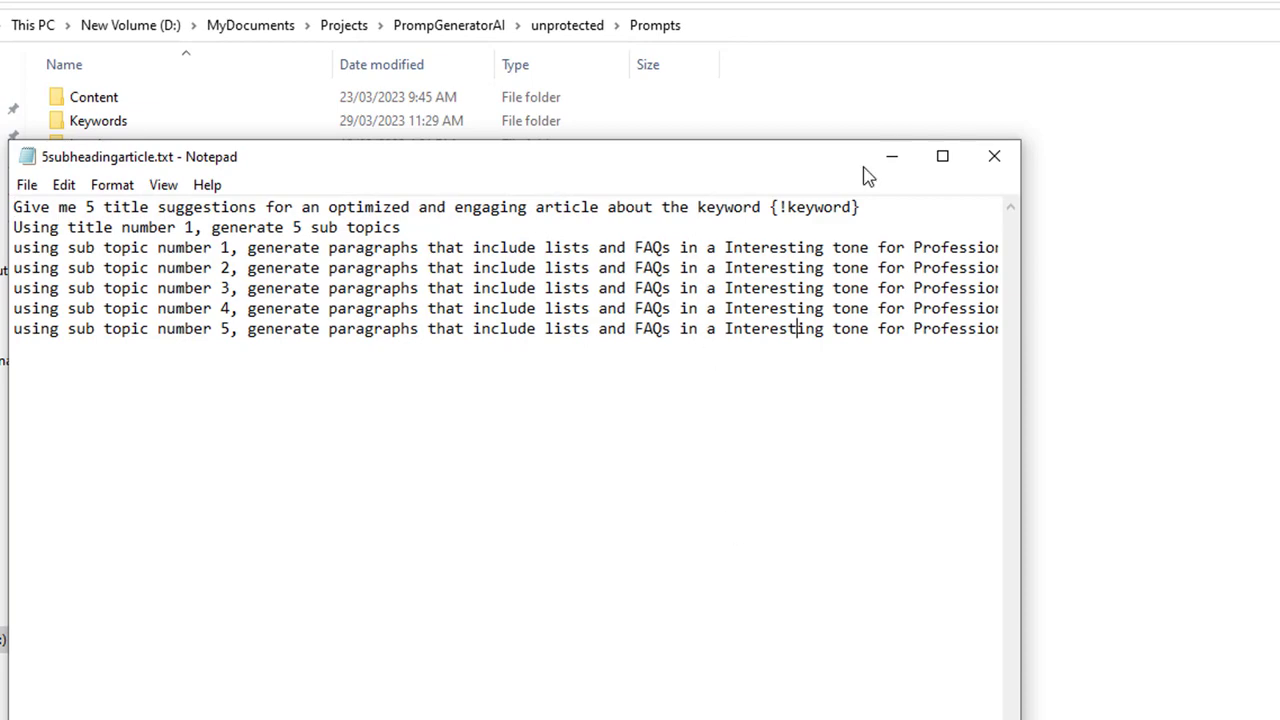
left_click(943, 157)
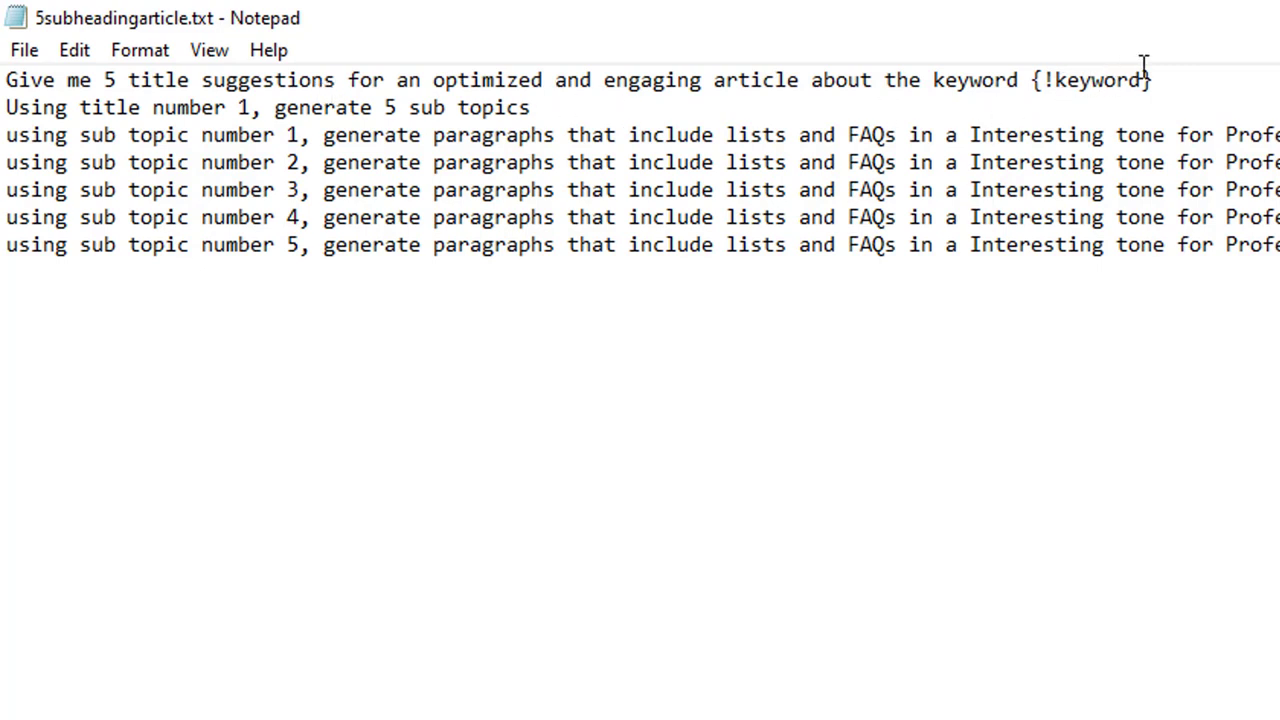
left_click_drag(1160, 78, 4, 80)
key("ctrl+c")
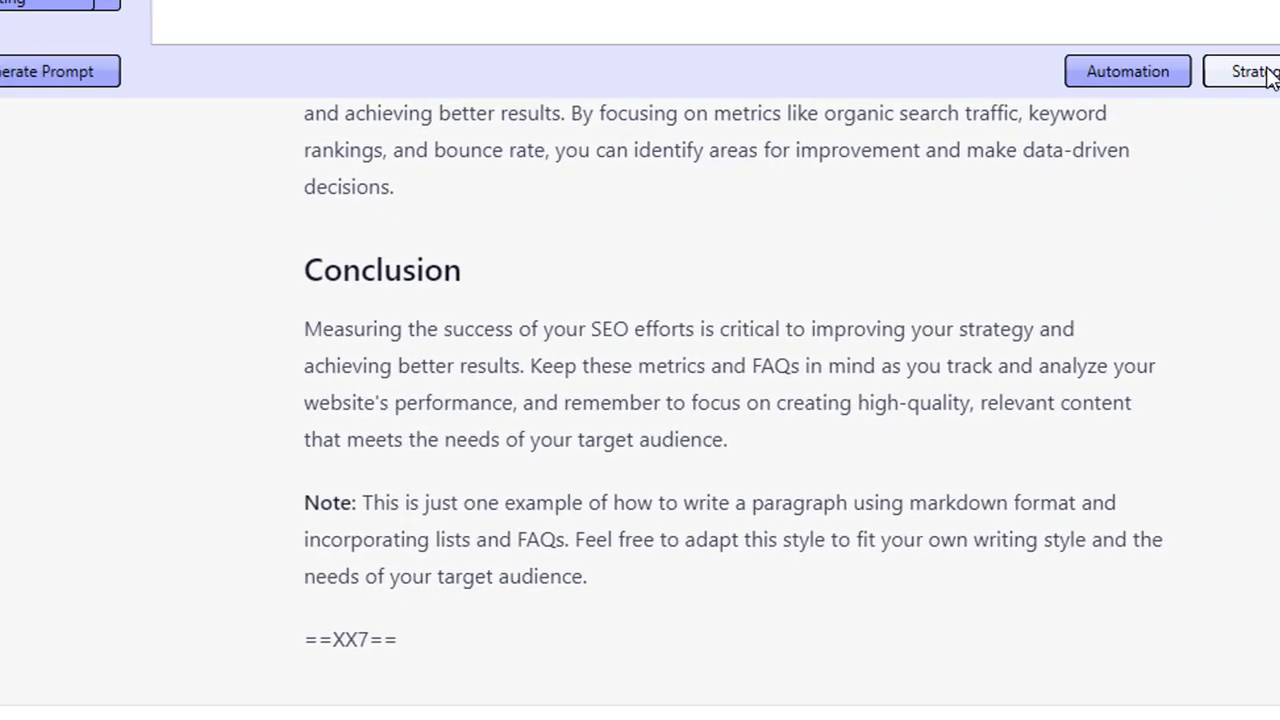
Switch to PromptGeneratorAI and add the copied title suggestions prompt to a new strategy's prompt list.
left_click(1266, 75)
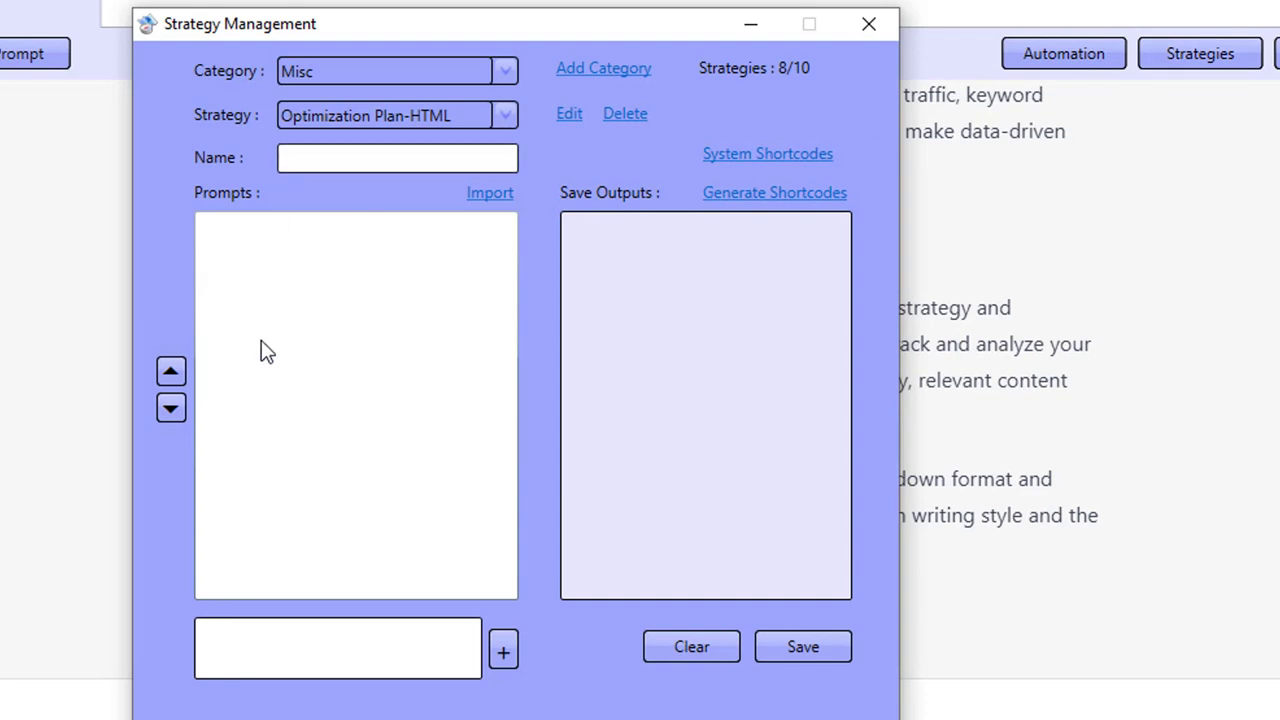
left_click(324, 654)
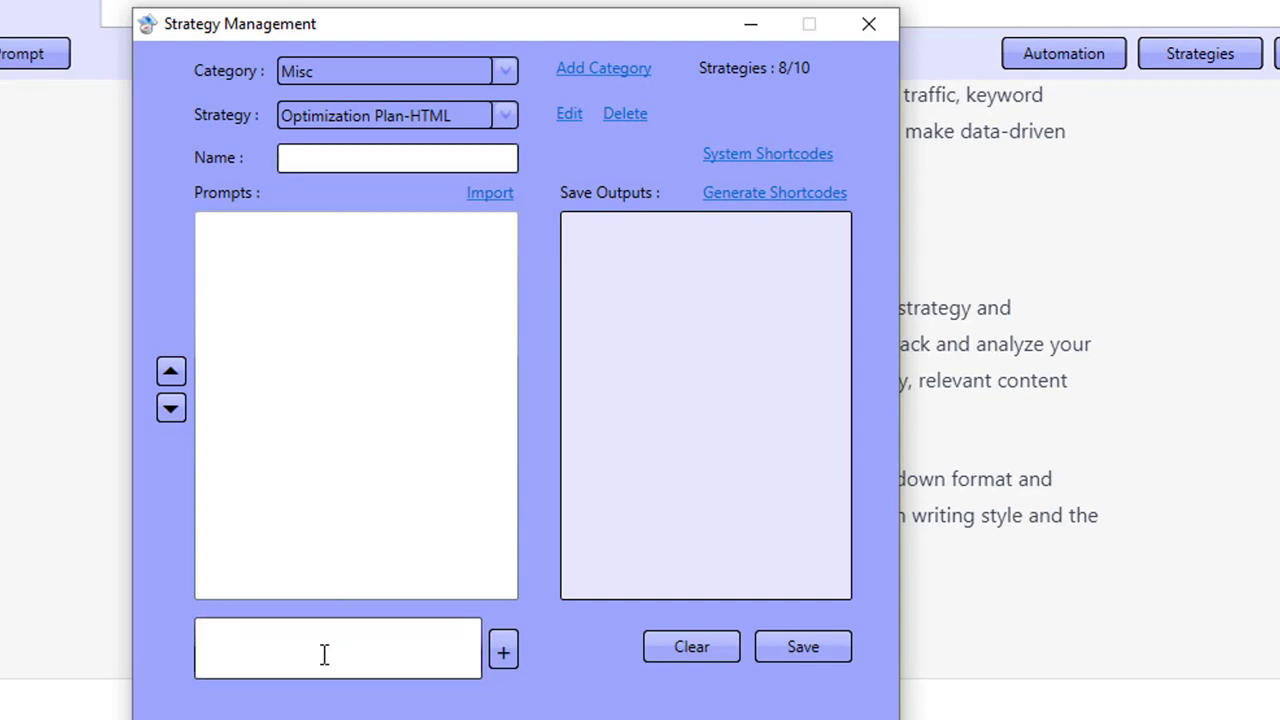
key("ctrl+v")
left_click(503, 652)
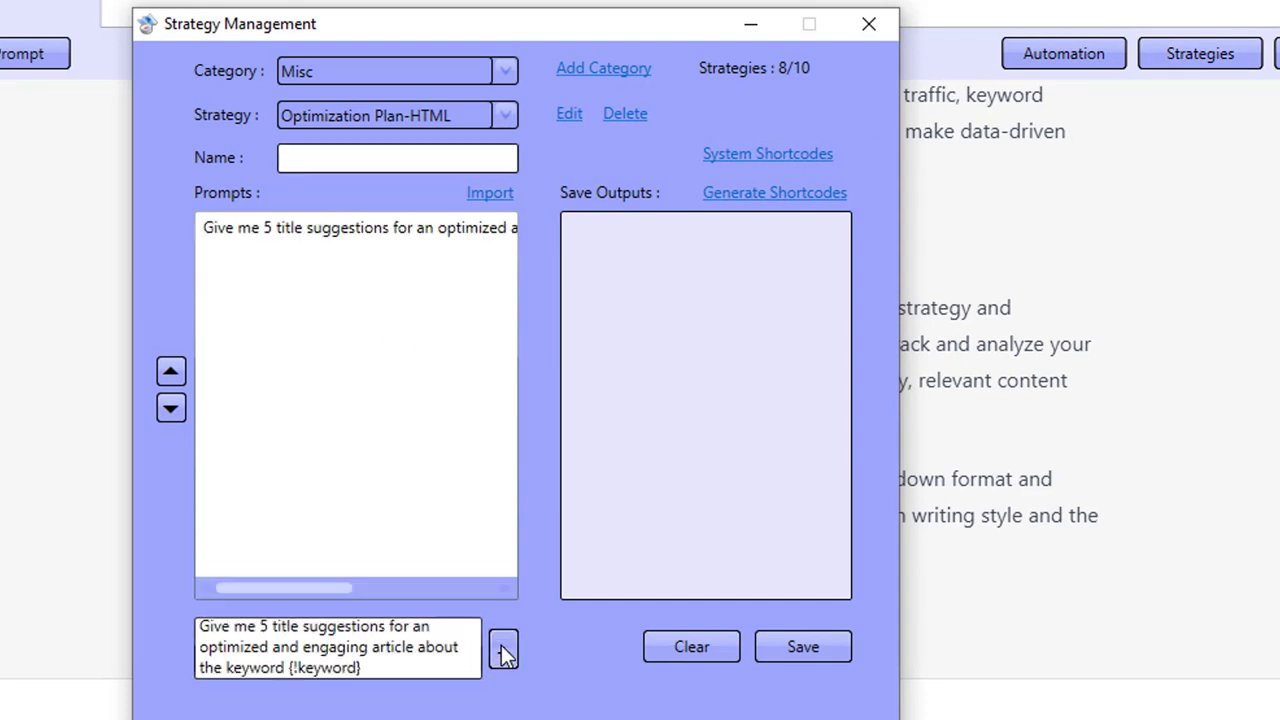
Add a second prompt reading "preompt 2" to the strategy's prompt list.
left_click_drag(420, 652, 80, 620)
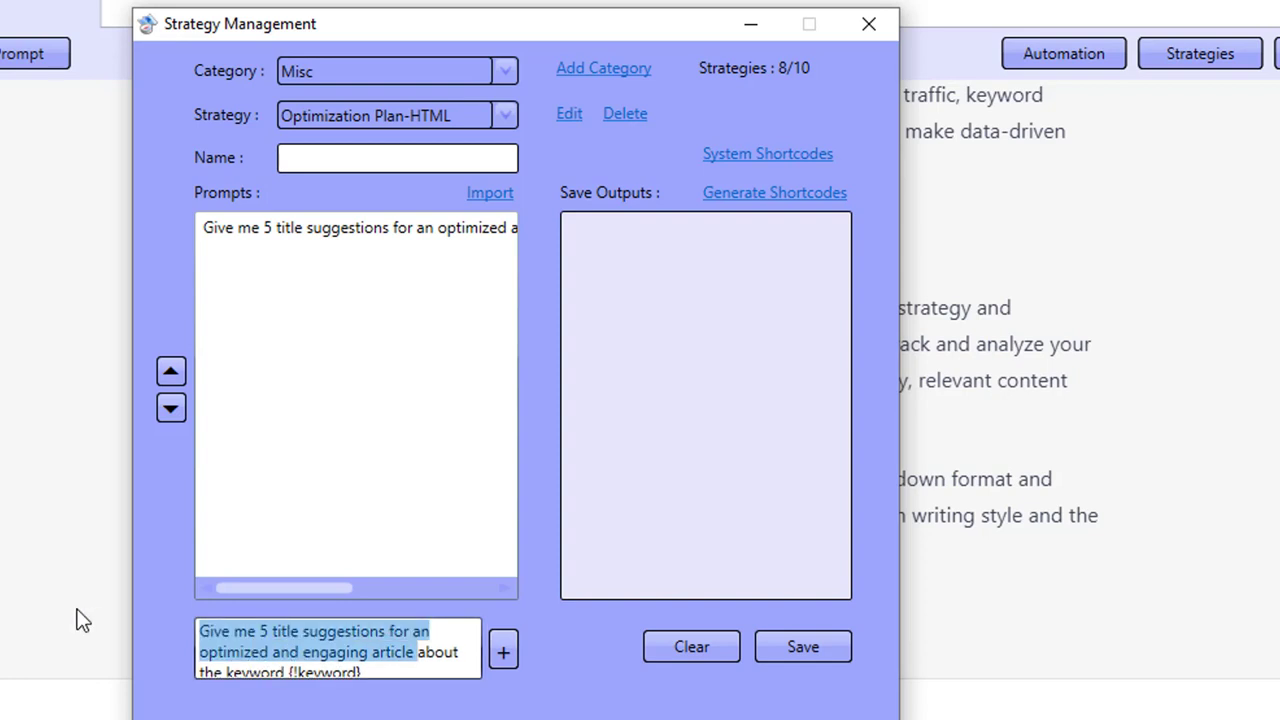
key("ctrl+a")
type("preomp")
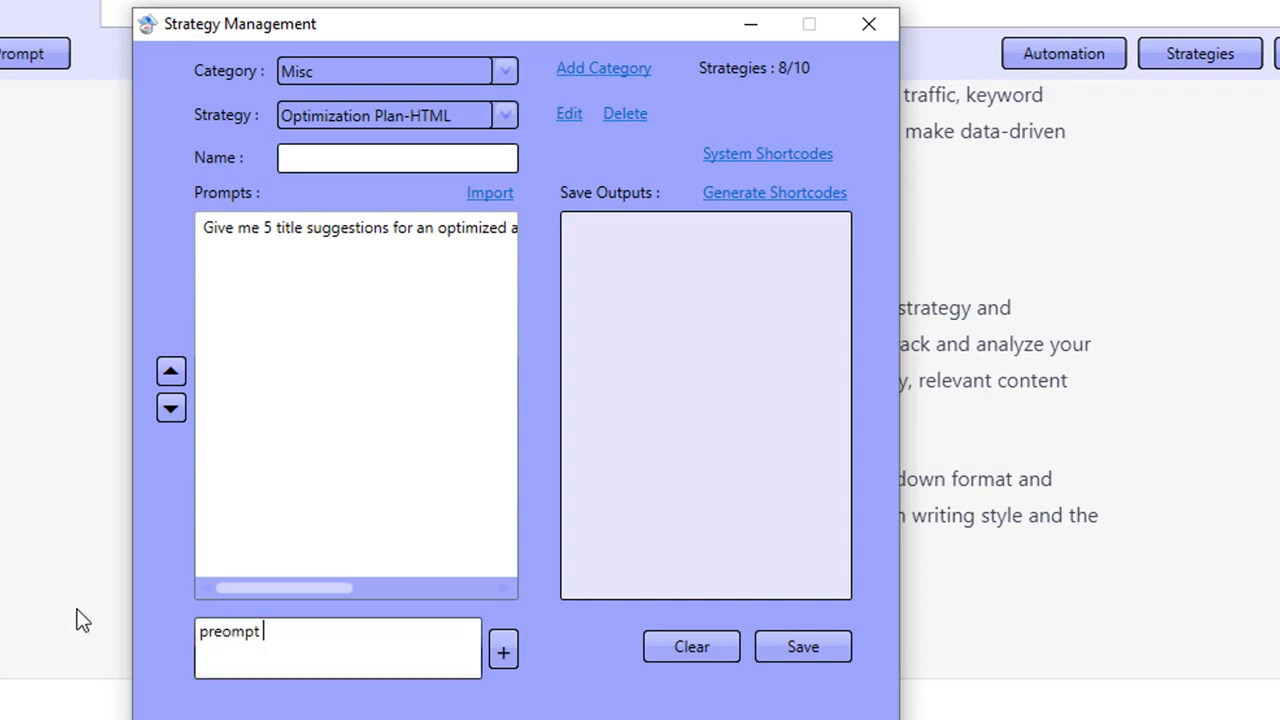
left_click(502, 655)
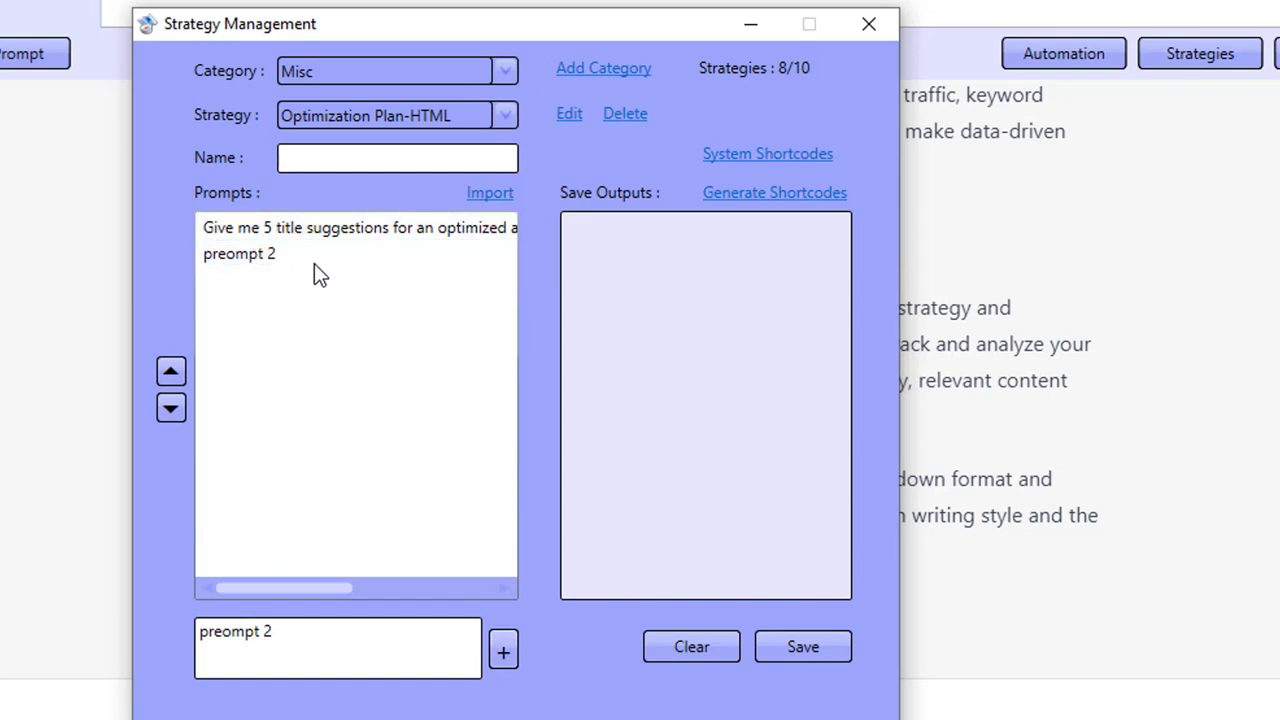
Generate the output shortcodes for the strategy's two prompts.
left_click(846, 196)
key("ctrl+a")
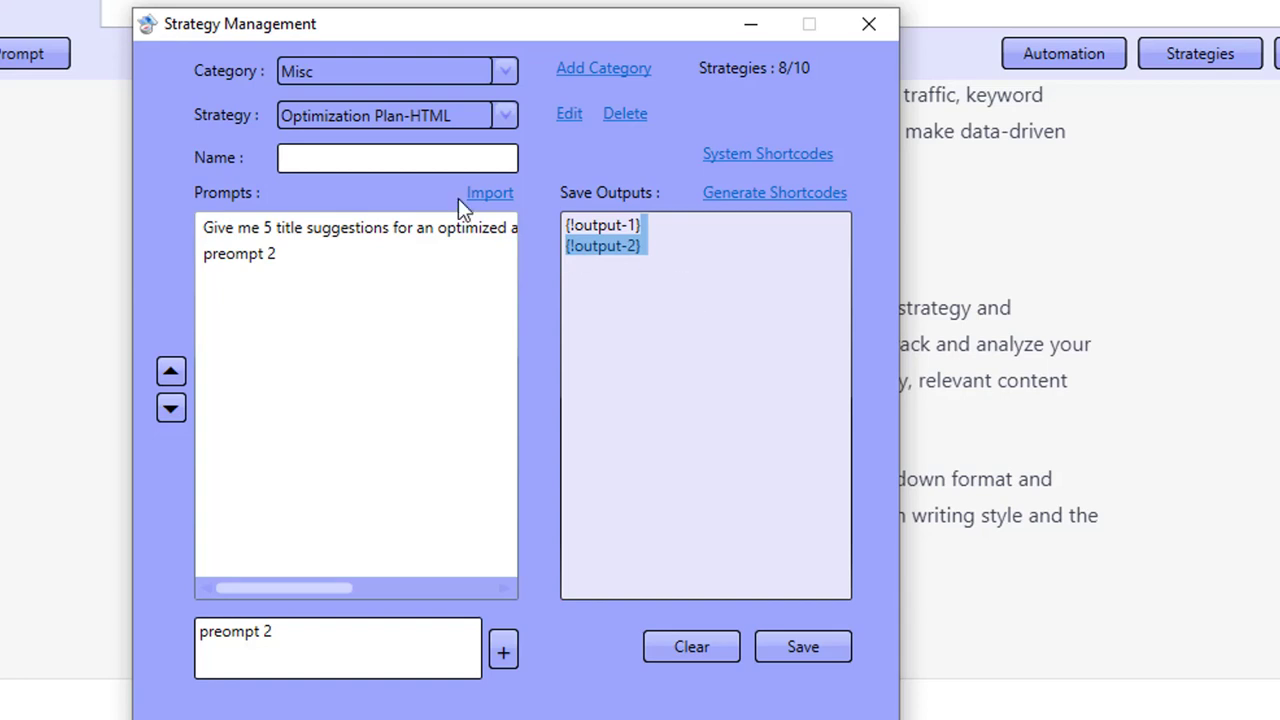
left_click(289, 157)
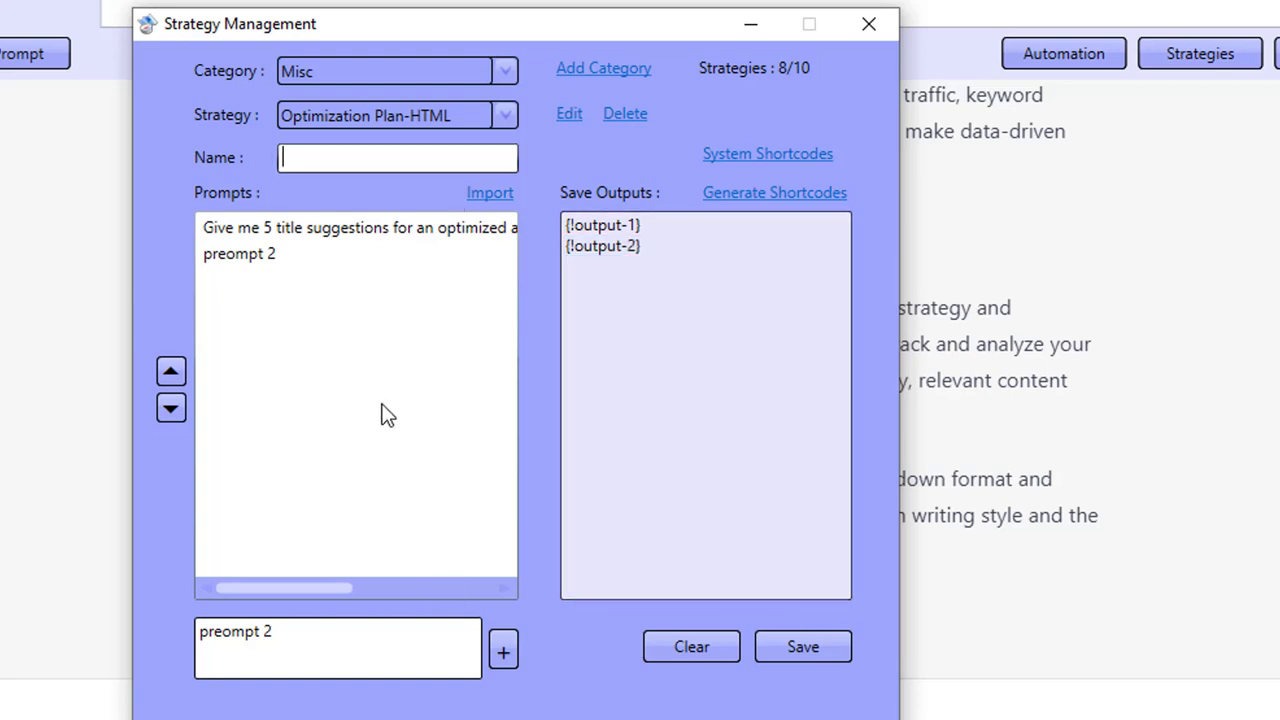
Move the "preompt 2" entry up above the title suggestions prompt and back down to second place.
left_click(214, 258)
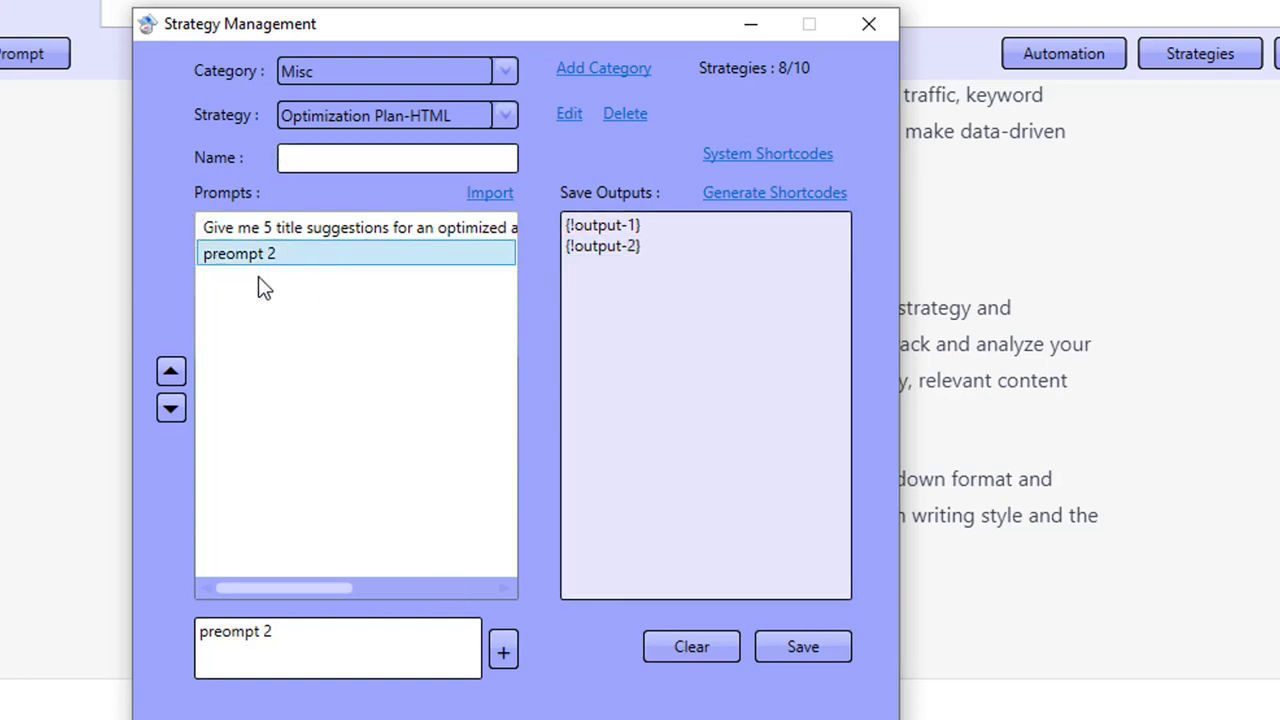
left_click(172, 369)
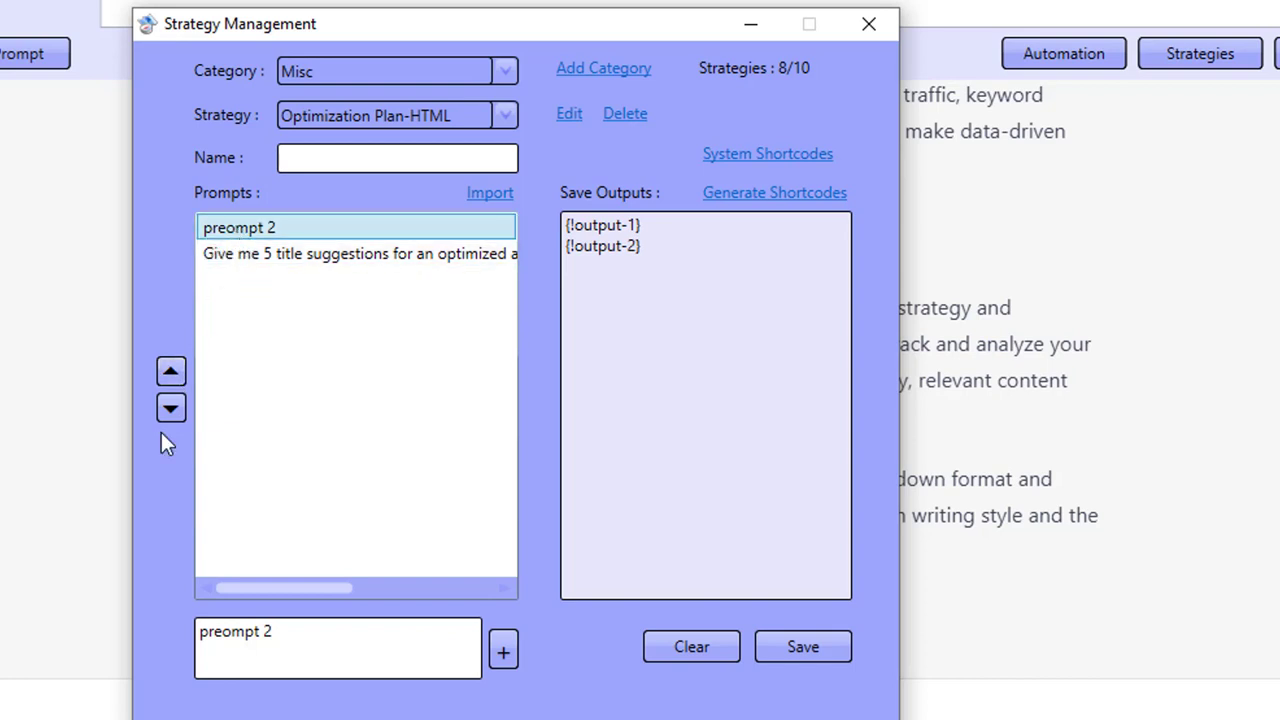
left_click(170, 409)
Add a third prompt reading "preompt 3" to the strategy's prompt list.
left_click(408, 642)
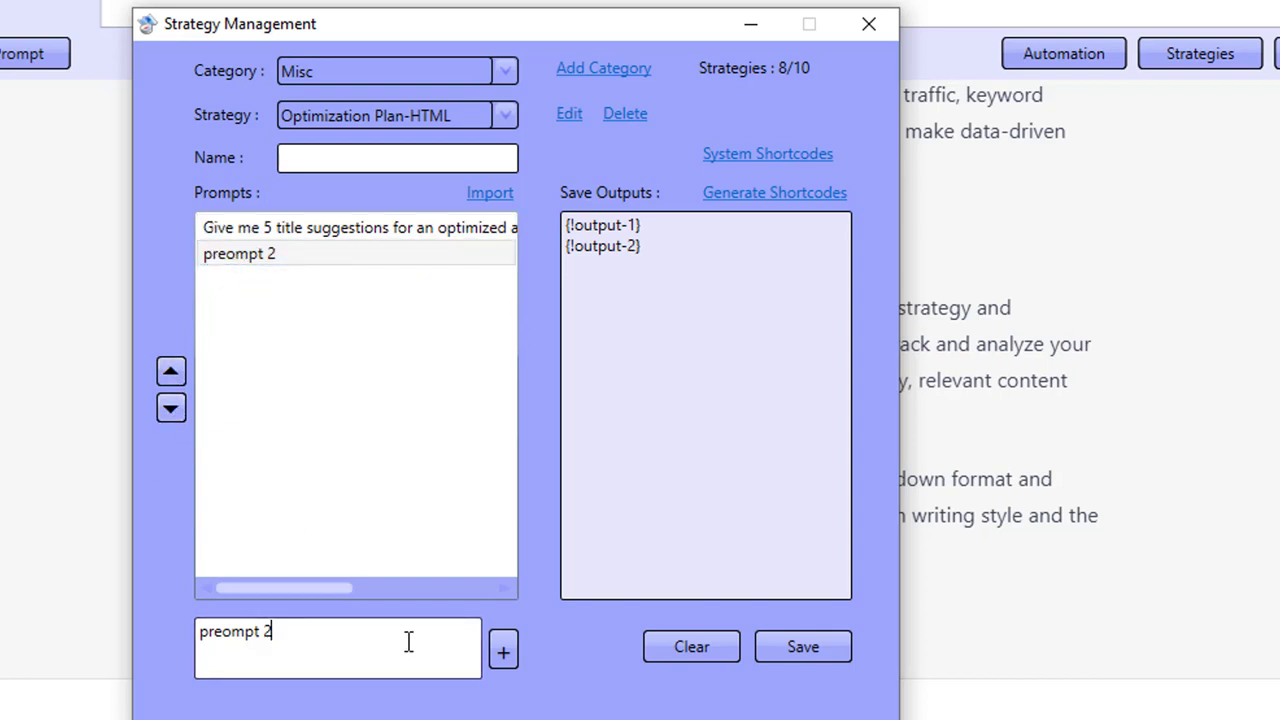
type("3")
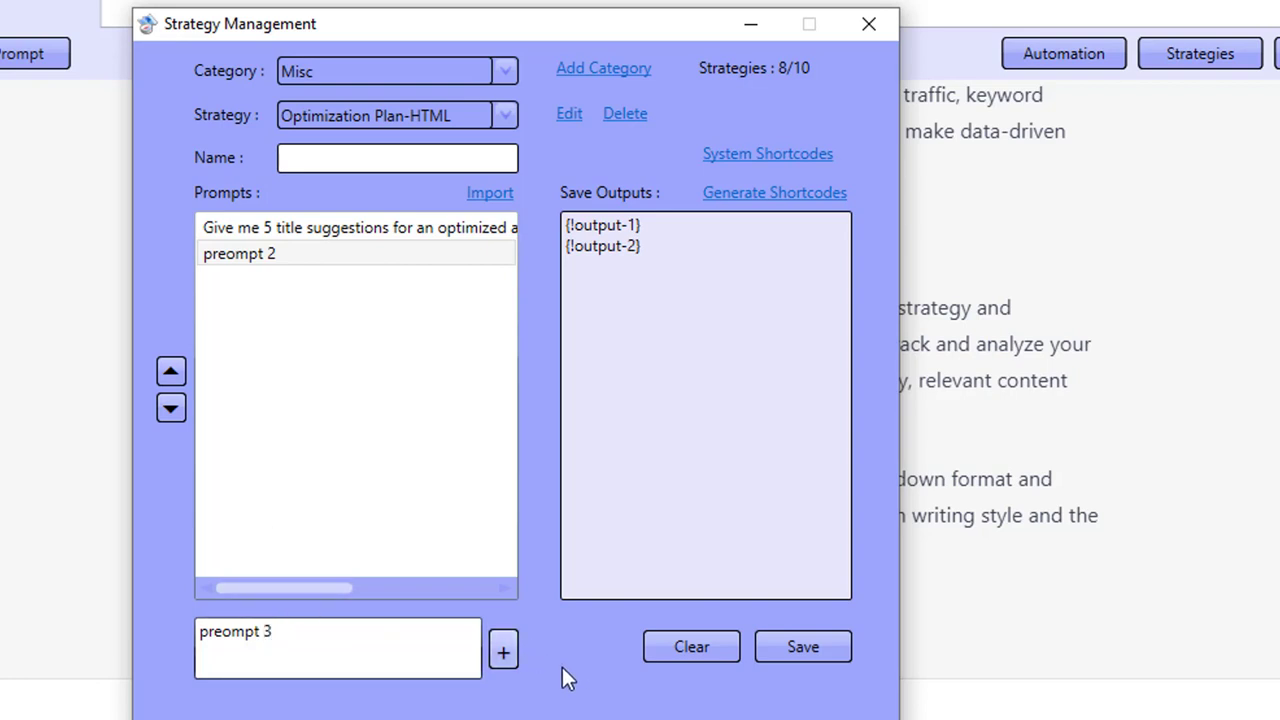
left_click(503, 653)
Open the "preompt 3" entry for editing, close it unchanged and leave the strategy manager without saving.
double_click(297, 280)
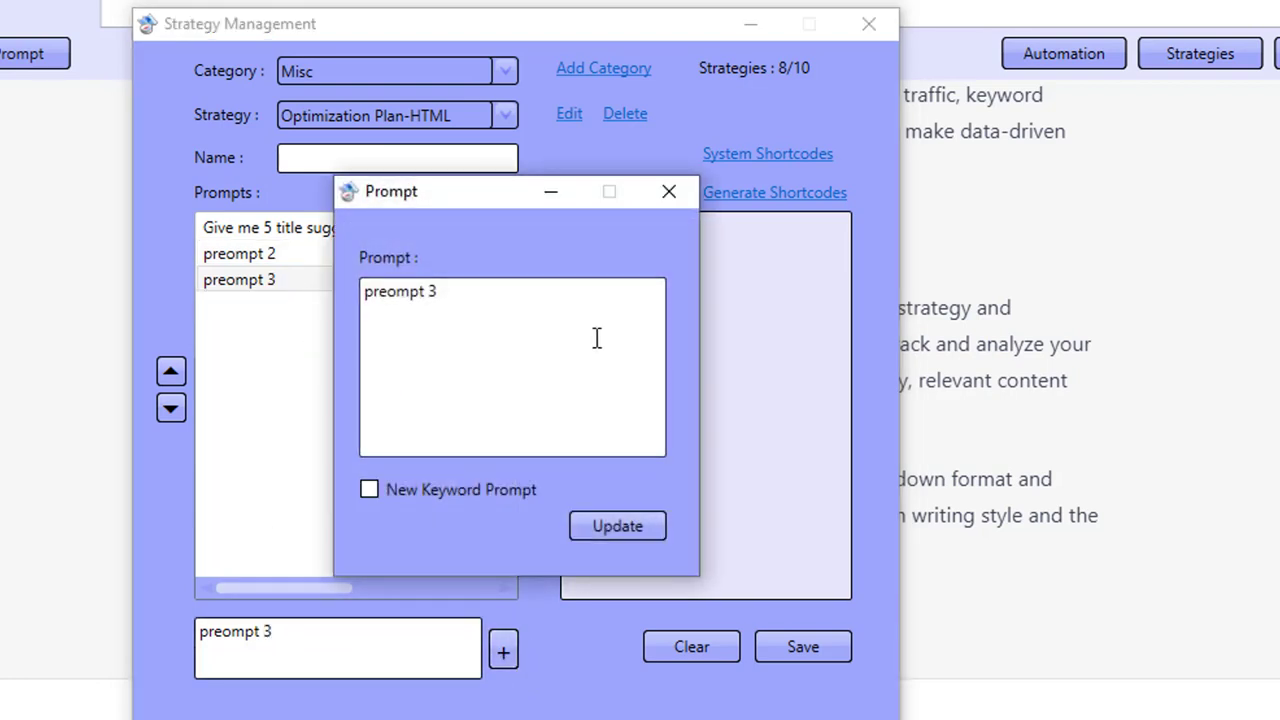
left_click(670, 197)
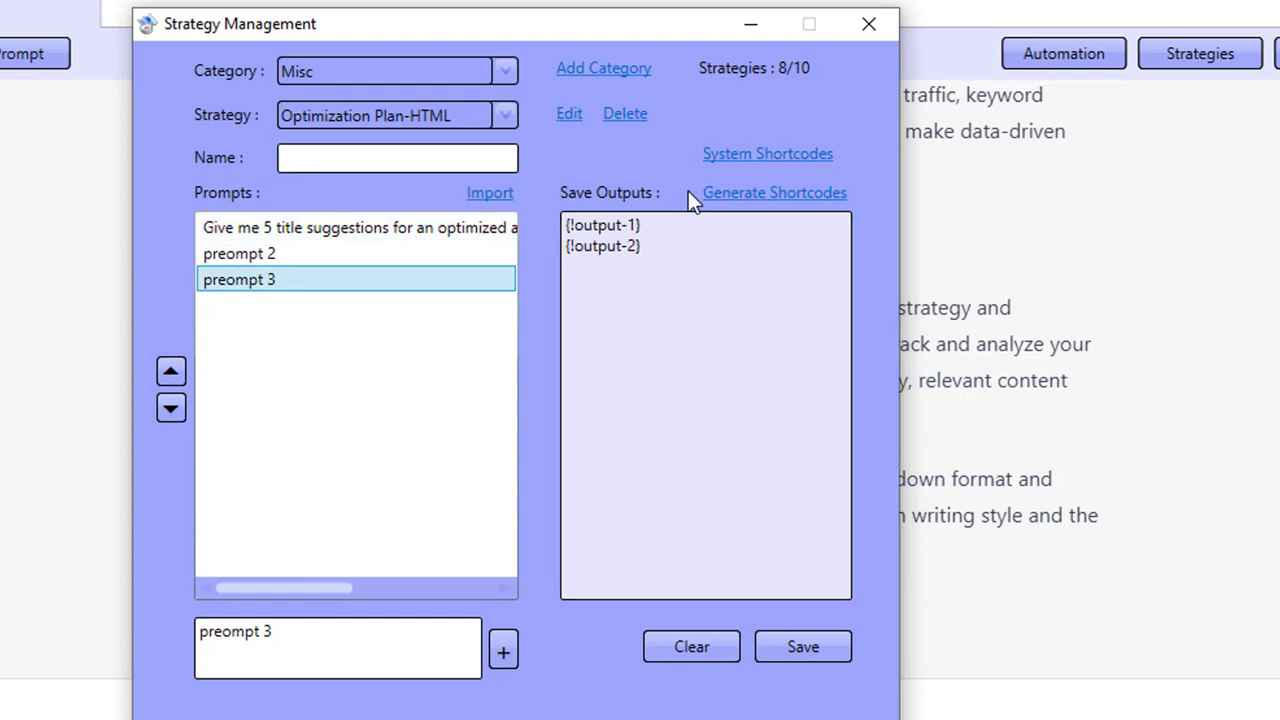
left_click(868, 24)
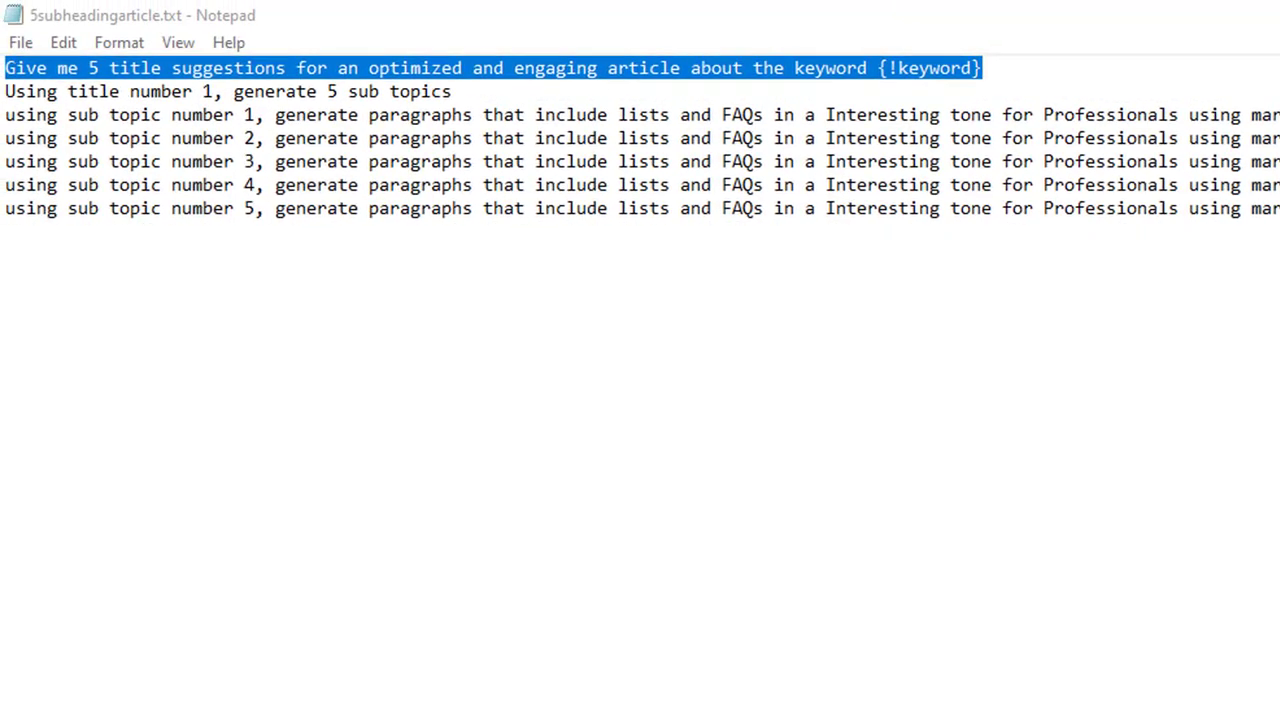
Examine the chained prompts in 5subheadingarticle.txt: the keyword shortcode, the title and sub-topic lines, and the paragraph prompts.
left_click_drag(1110, 508, 1133, 508)
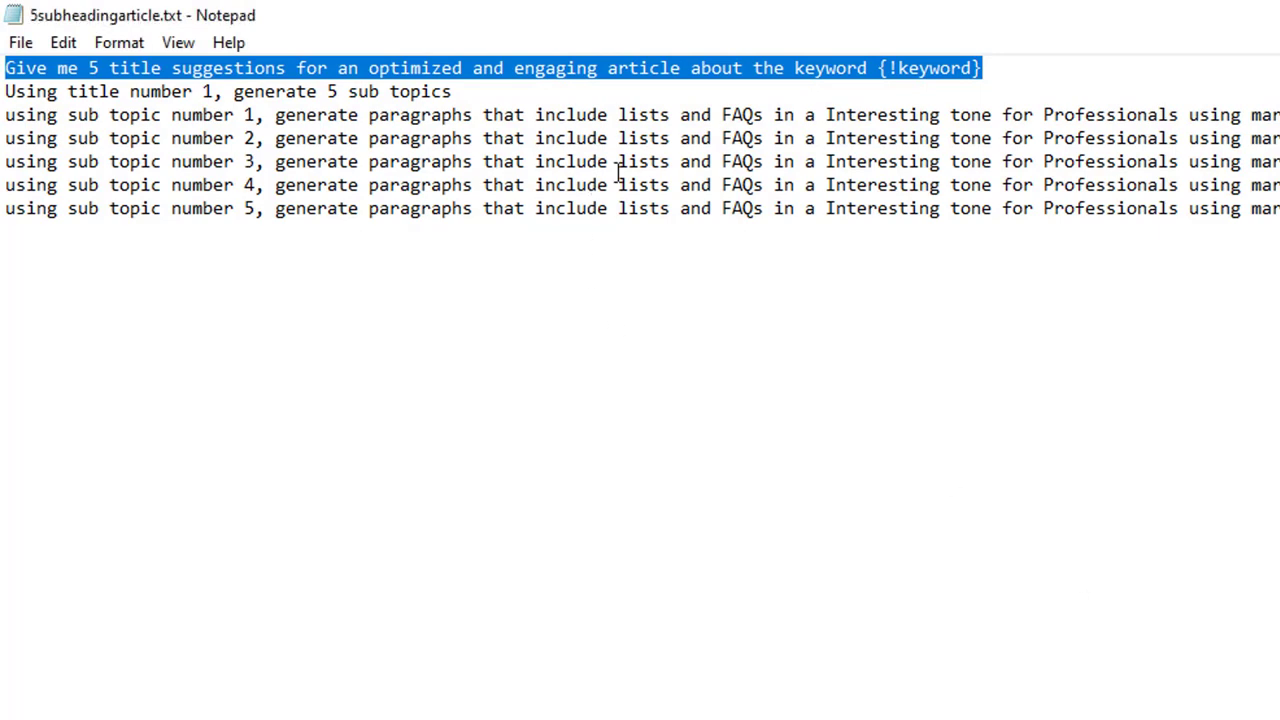
left_click_drag(626, 118, 714, 300)
left_click(714, 300)
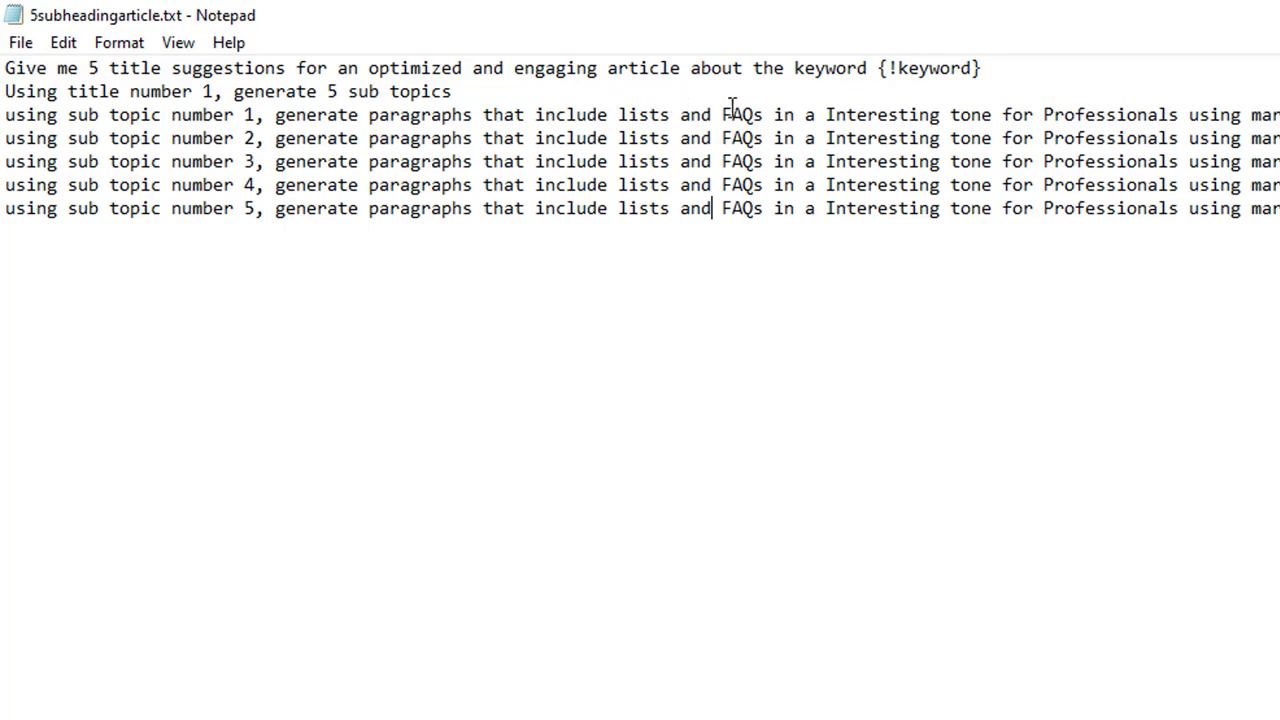
left_click_drag(929, 68, 996, 70)
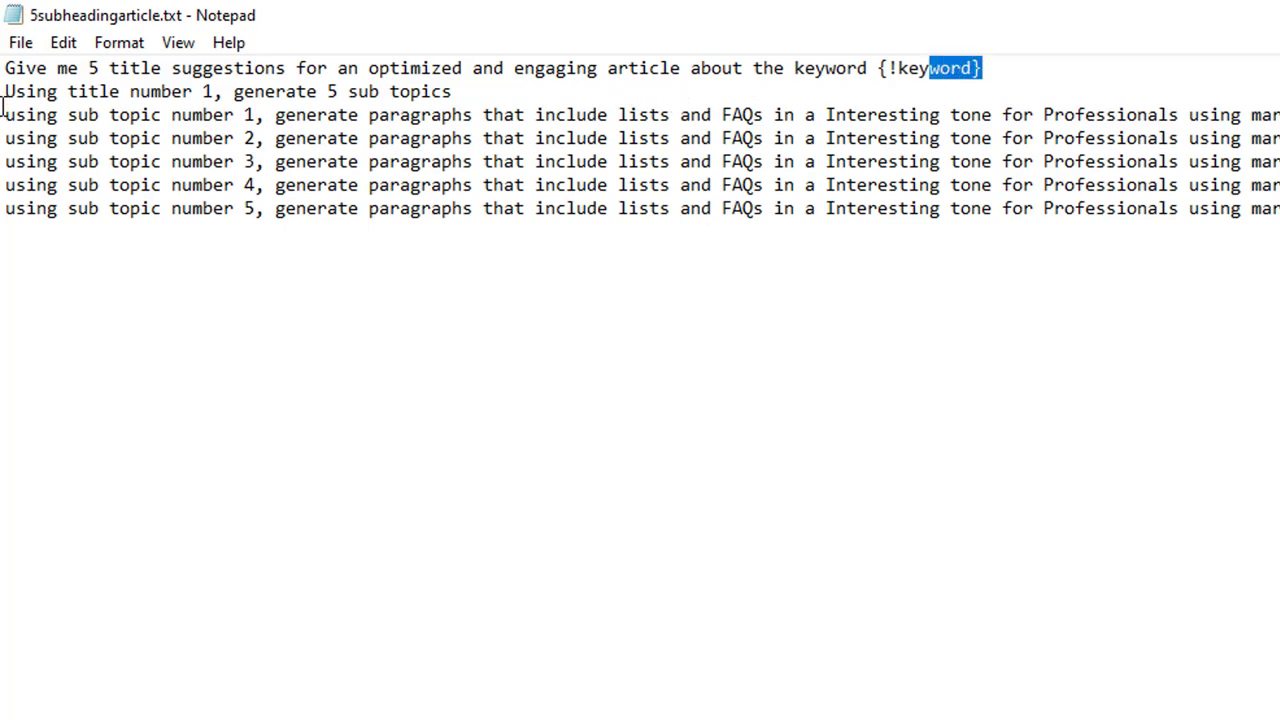
left_click_drag(340, 112, 423, 114)
left_click(452, 91)
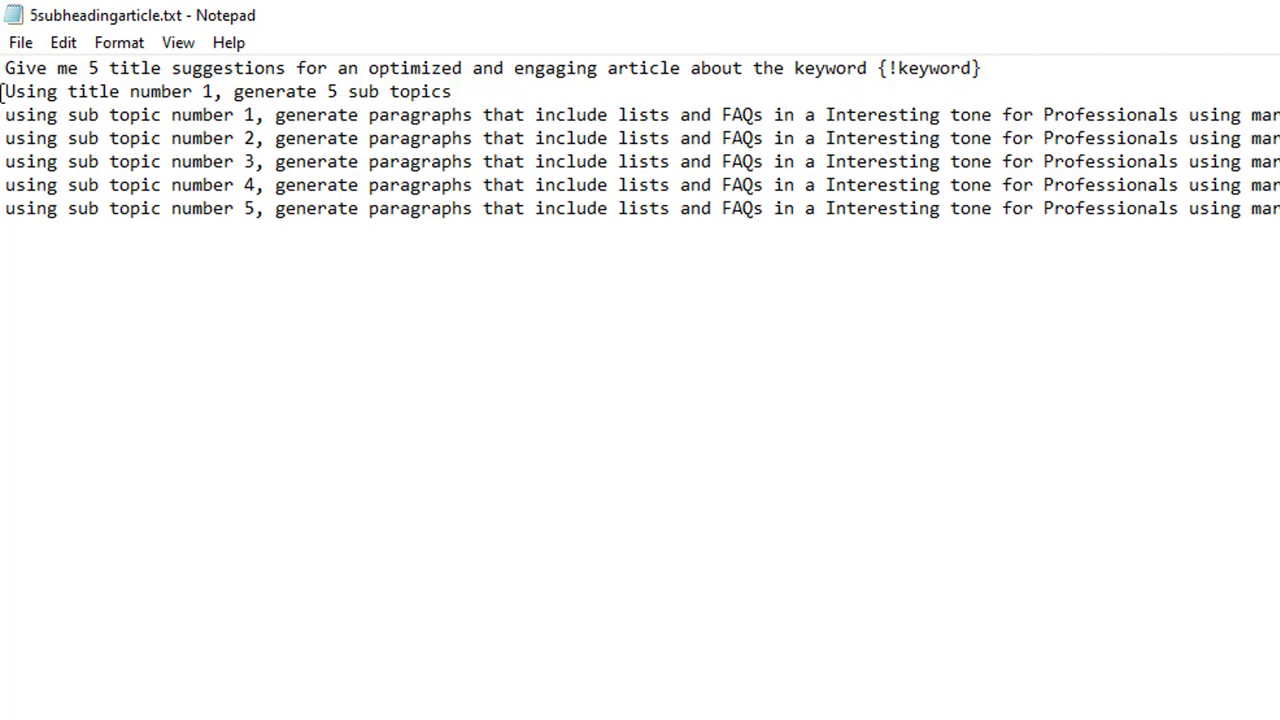
left_click_drag(4, 70, 432, 70)
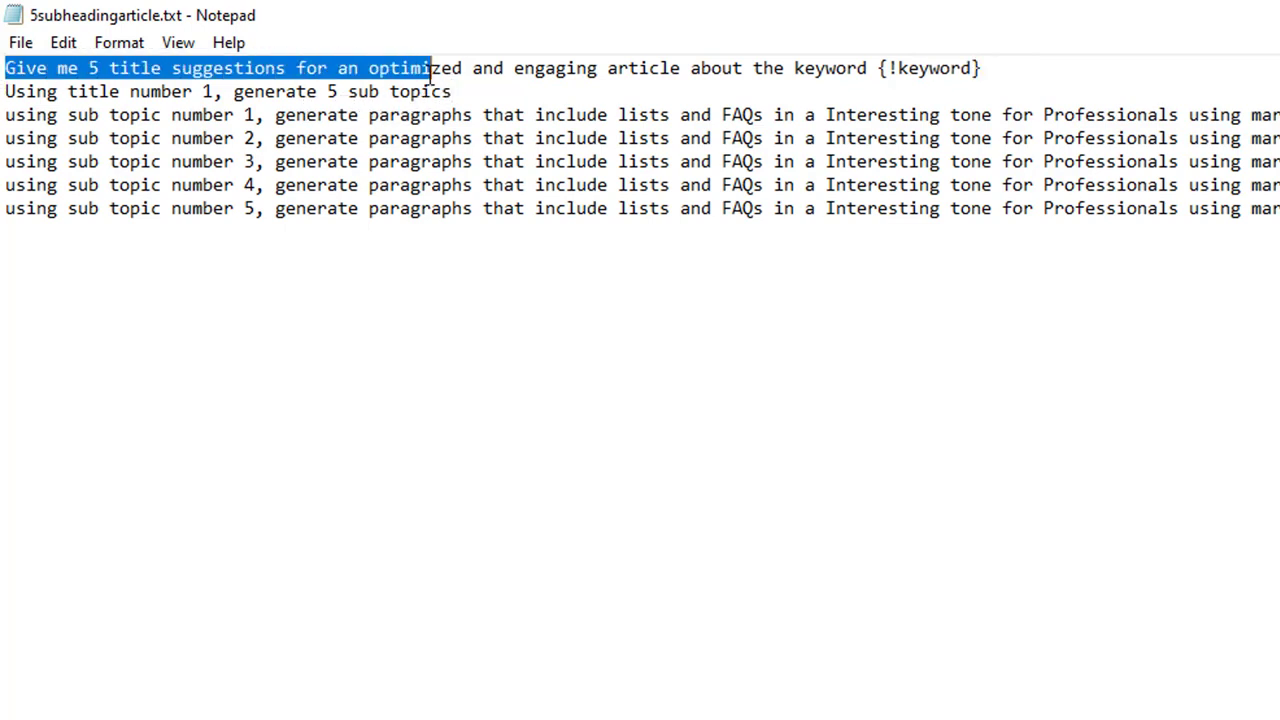
left_click_drag(16, 91, 358, 91)
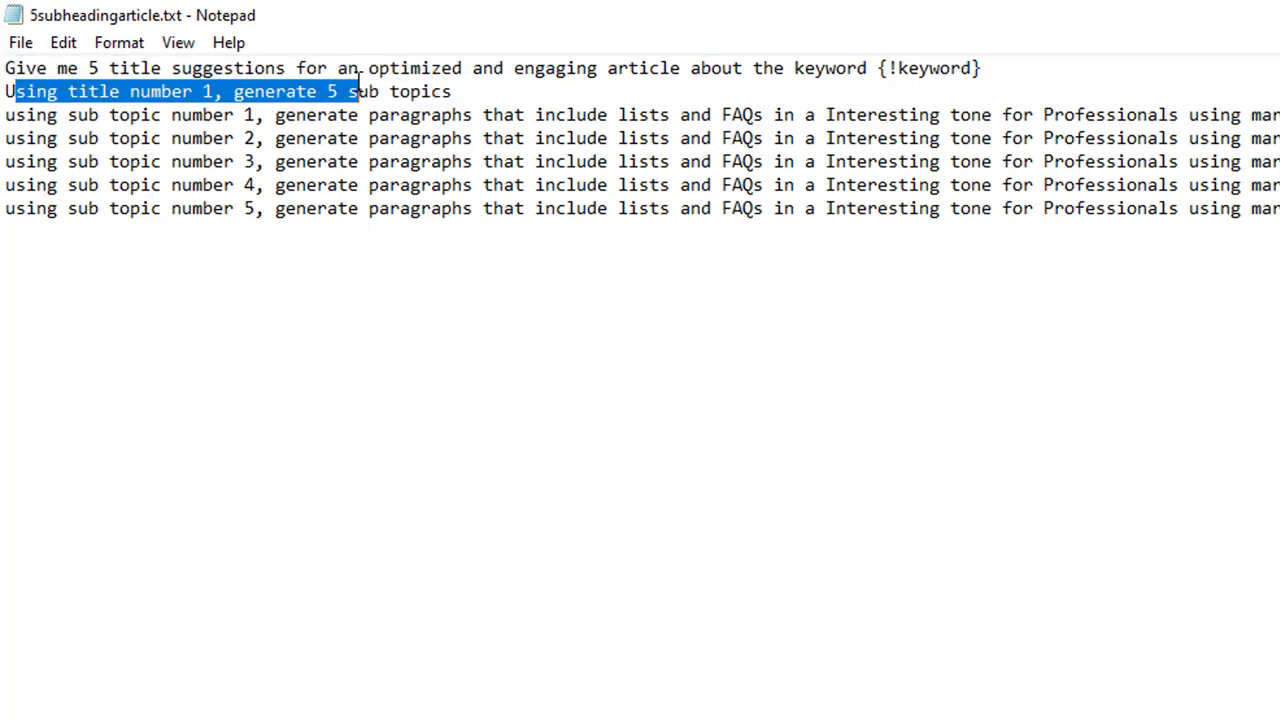
left_click(453, 88)
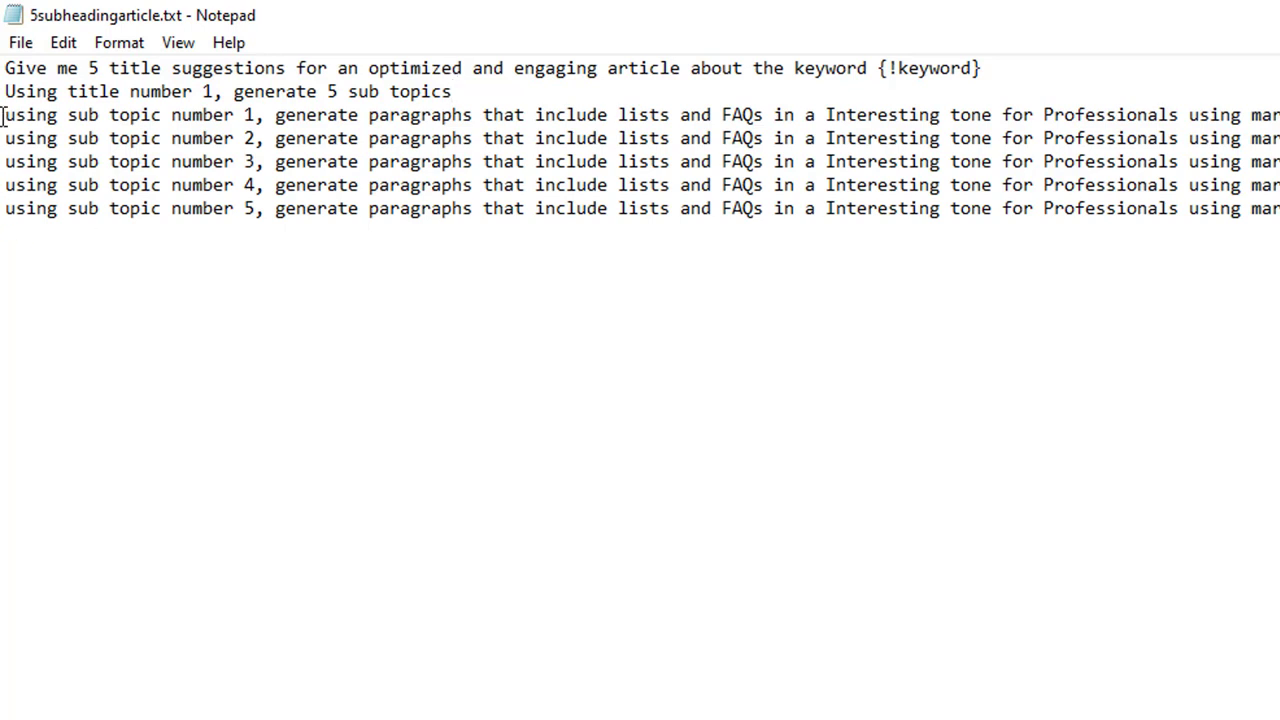
left_click_drag(3, 115, 257, 118)
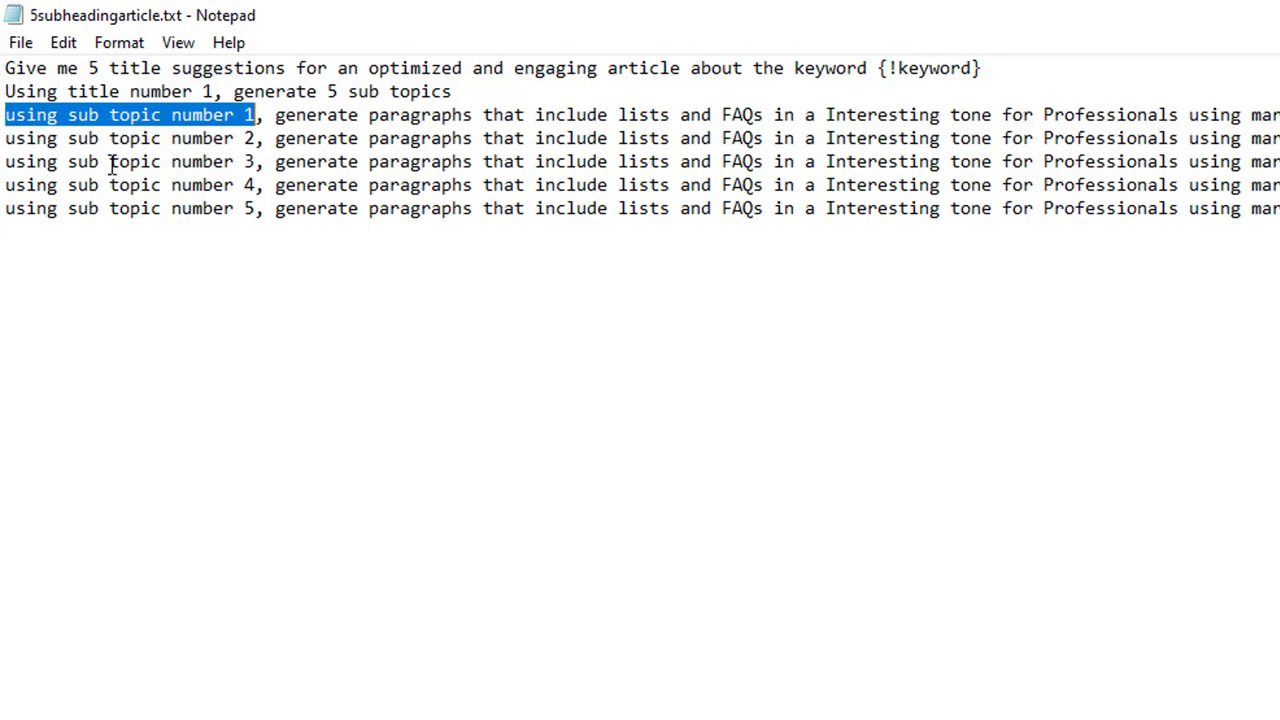
Insert "multiple" before "paragraphs" in the sub topic number 1 prompt of 5subheadingarticle.txt.
left_click(264, 114)
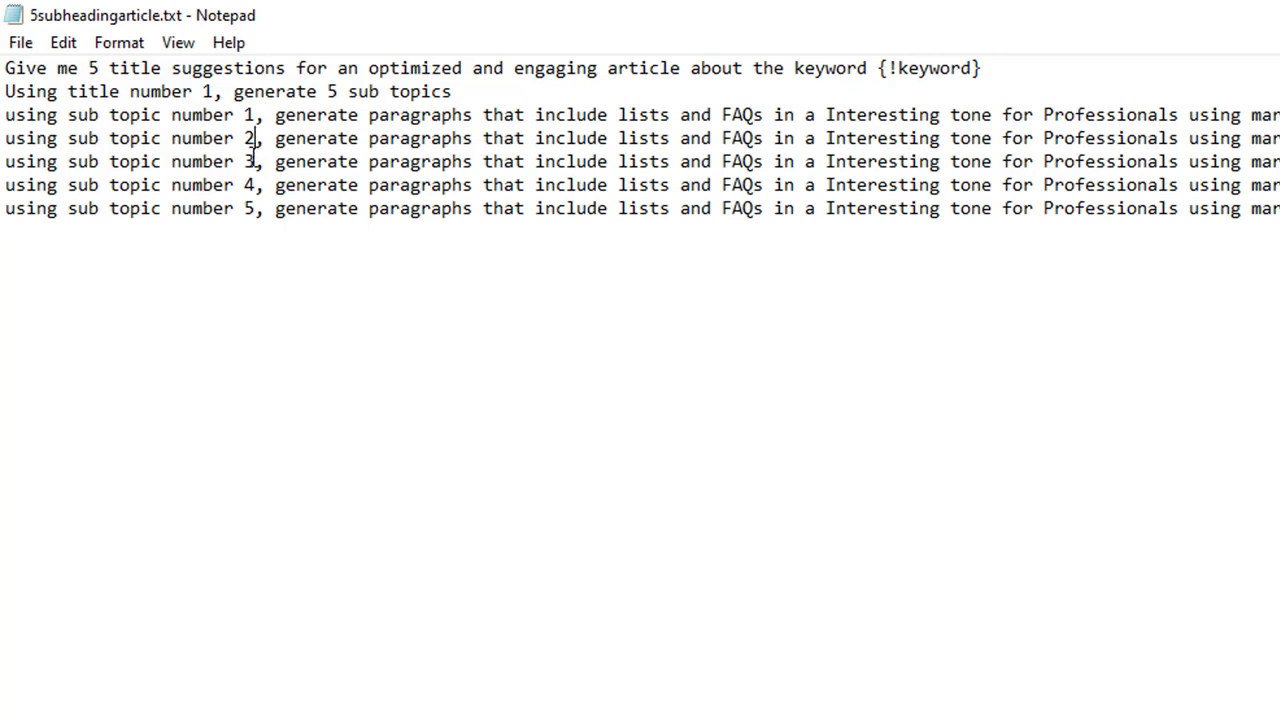
left_click(247, 161)
left_click_drag(7, 68, 320, 66)
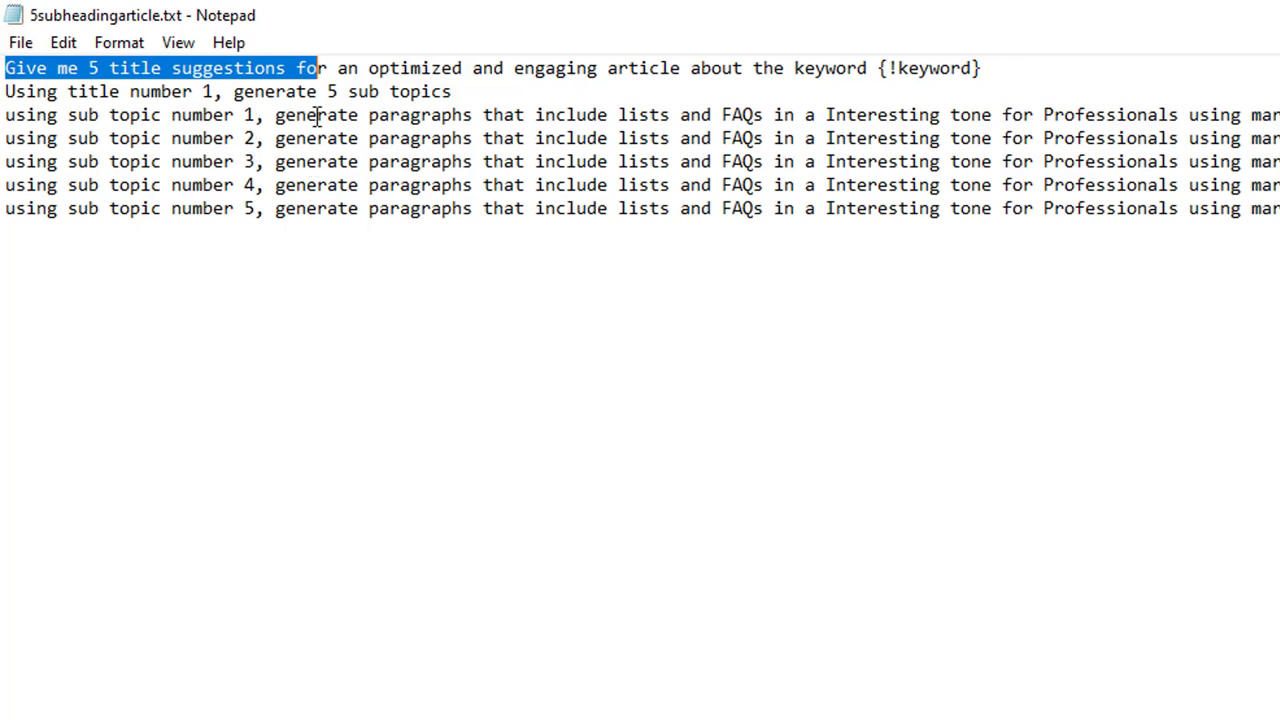
left_click(370, 114)
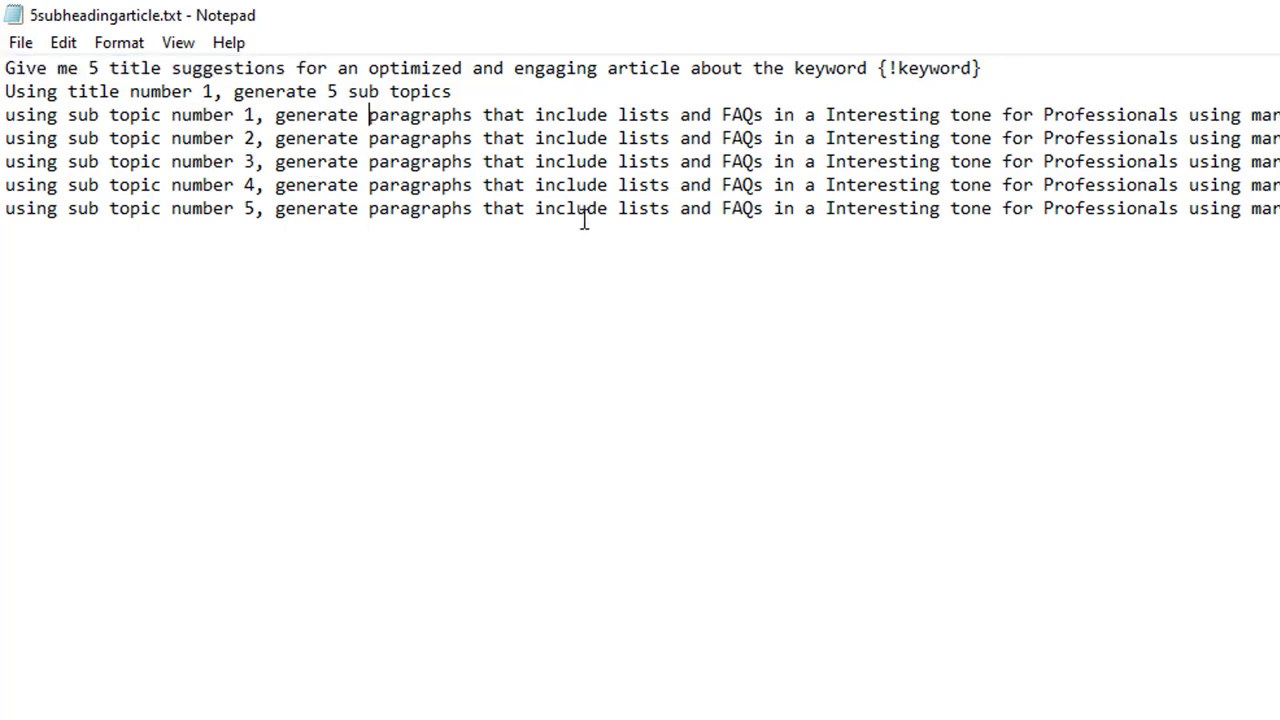
type("multiple")
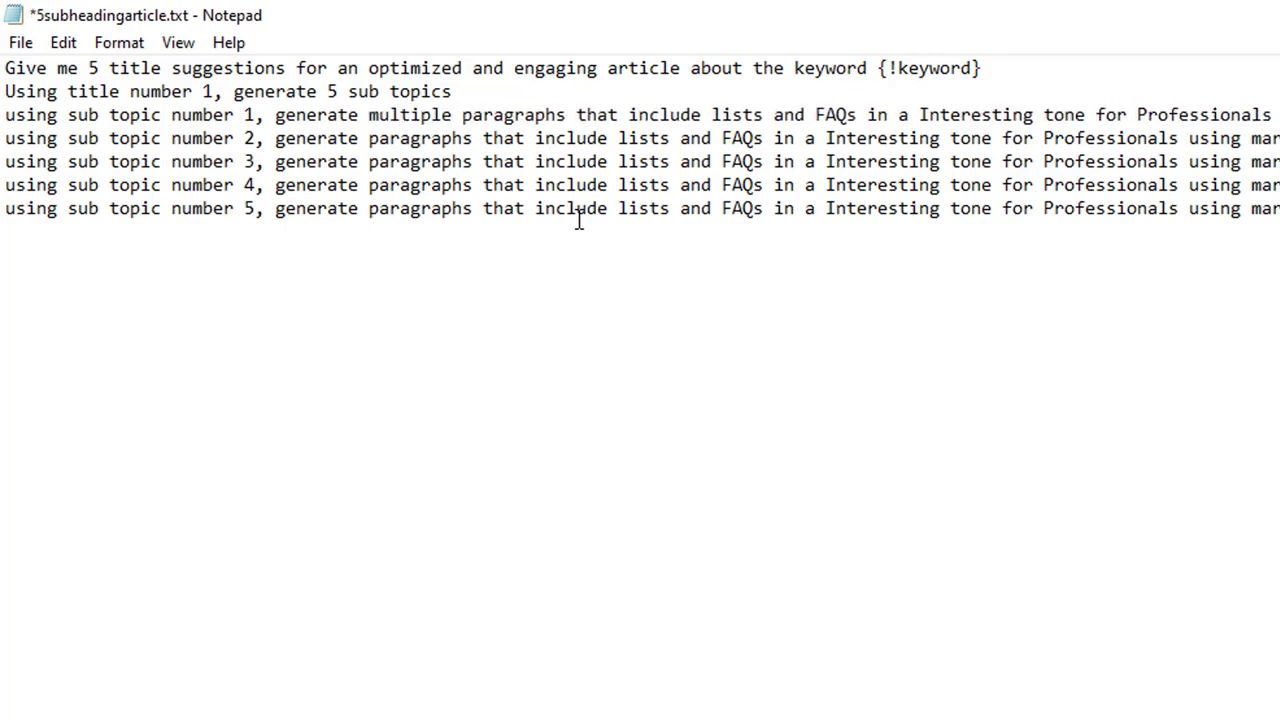
Copy the word "multiple" before "paragraphs" in the prompts for sub topics 2 to 5, and close the text file with changes saved.
key("shift+Left")
key("shift+Left")
key("shift+Left")
key("shift+Left")
key("shift+Left")
key("shift+Left")
key("shift+Left")
key("shift+Left")
key("ctrl+c")
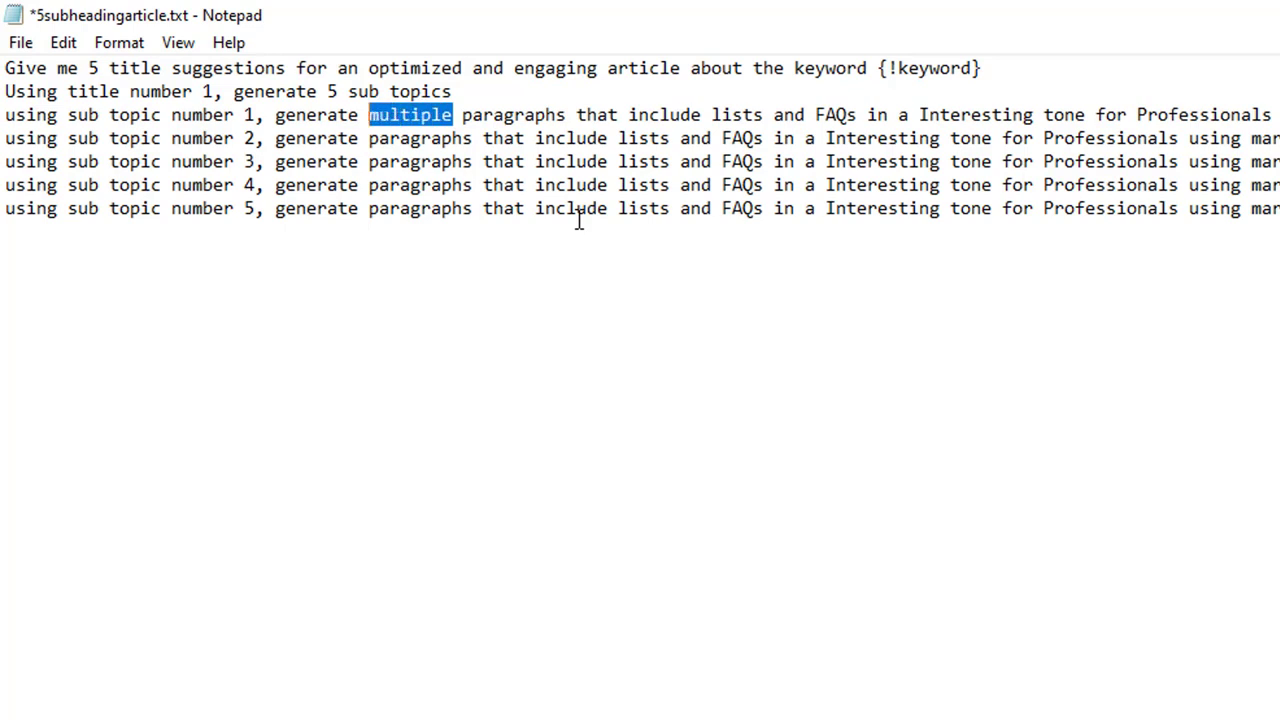
left_click(363, 137)
key("ctrl+v")
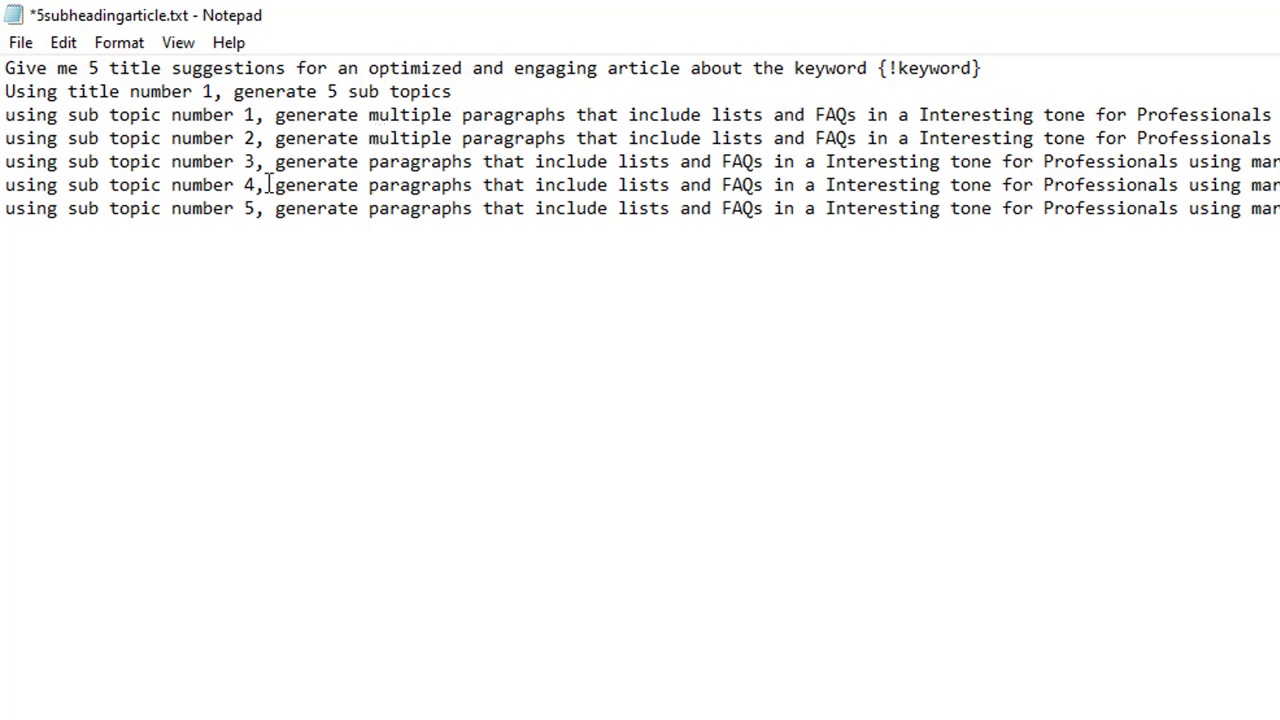
left_click(370, 168)
key("ctrl+v")
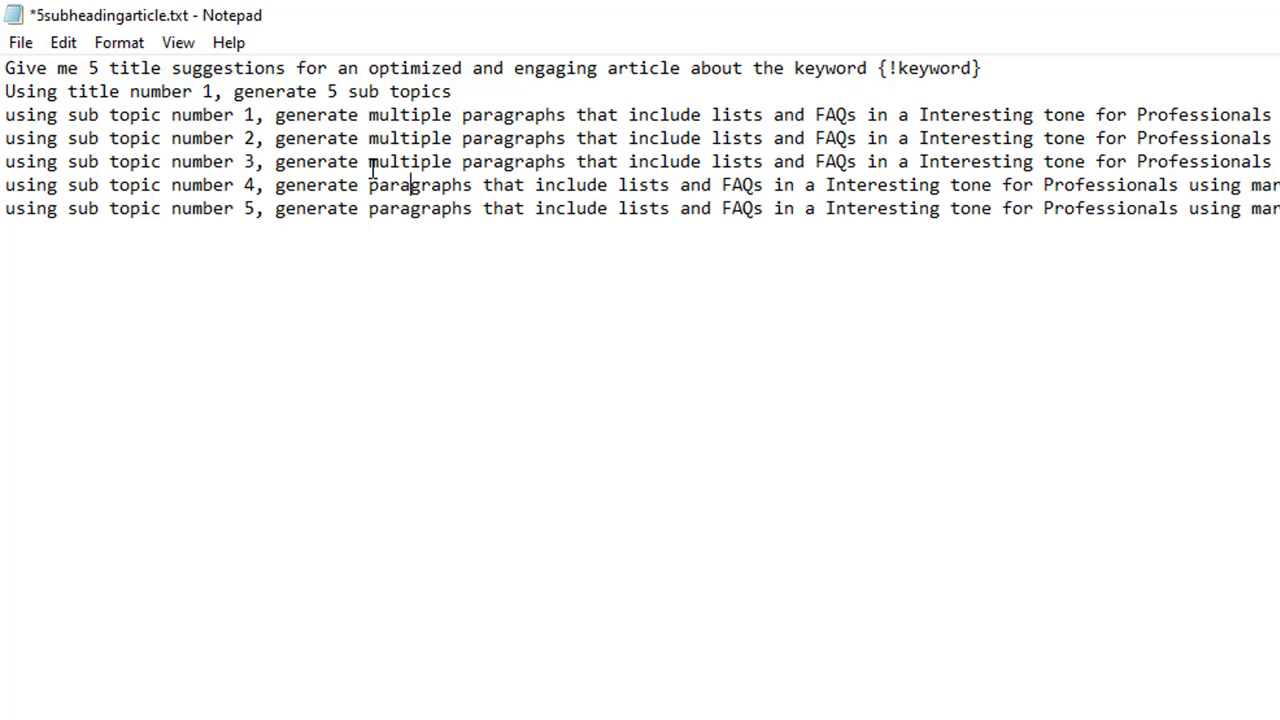
left_click(371, 176)
key("ctrl+v")
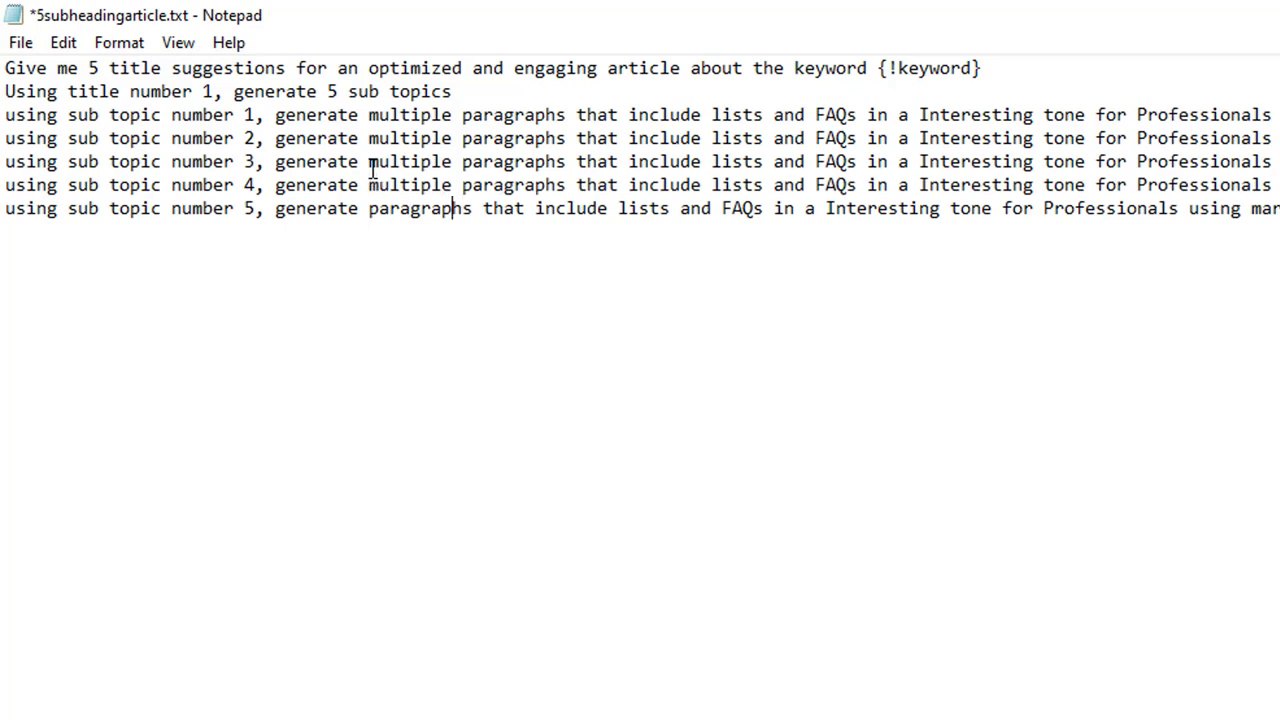
key("Down")
key("ctrl+Left")
key("ctrl+v")
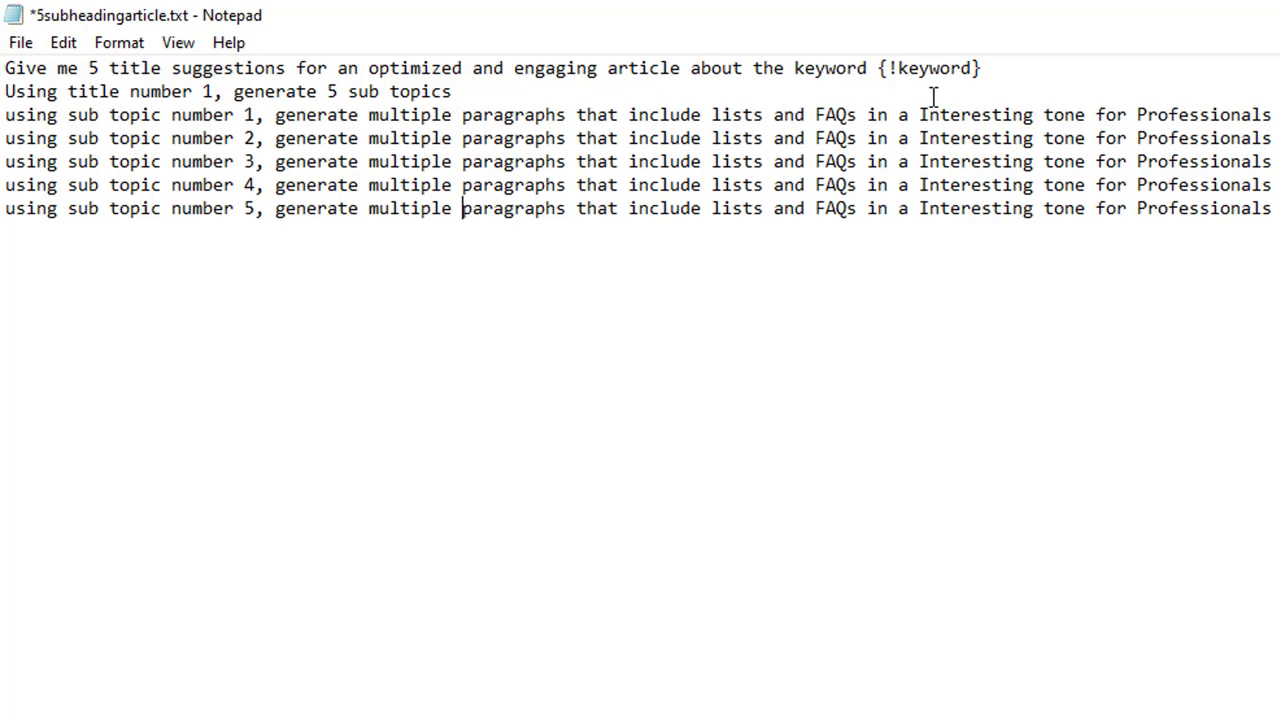
key("alt+F4")
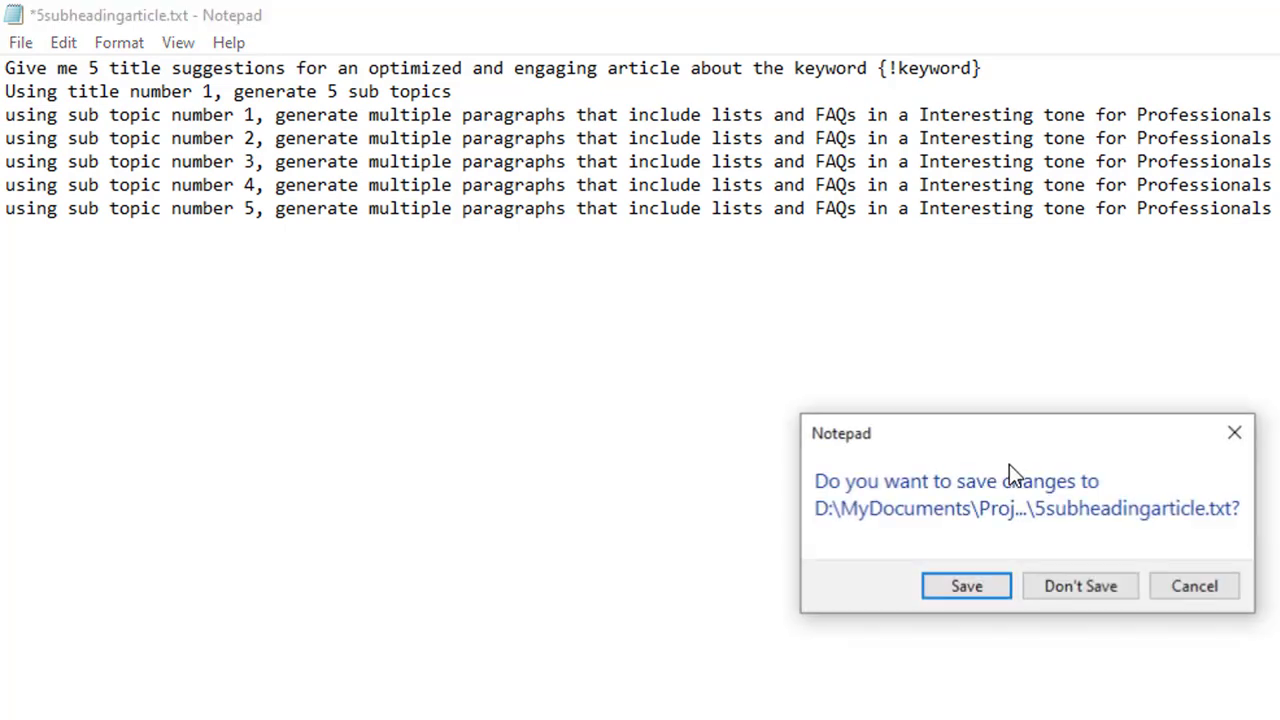
left_click(932, 590)
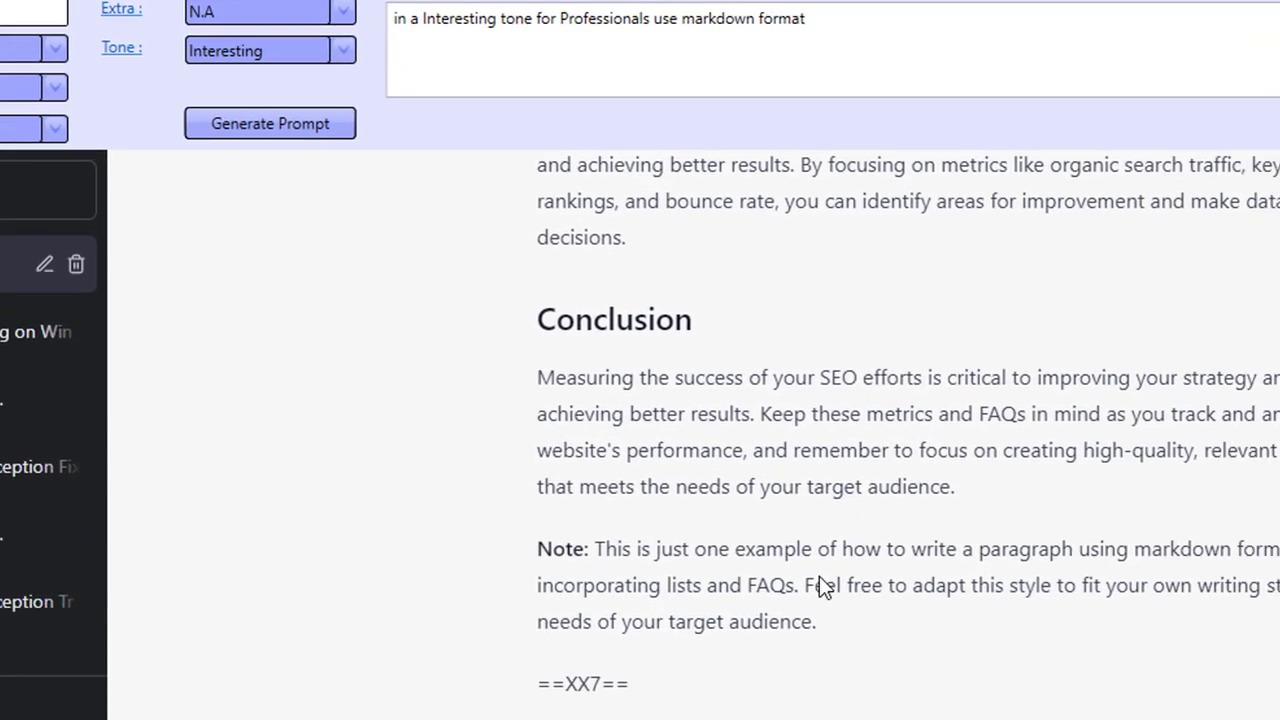
Examine the sub topic number 5 prompt sent in the chat, including its tone, audience and markdown wording.
scroll(1122, 565, "up", 10)
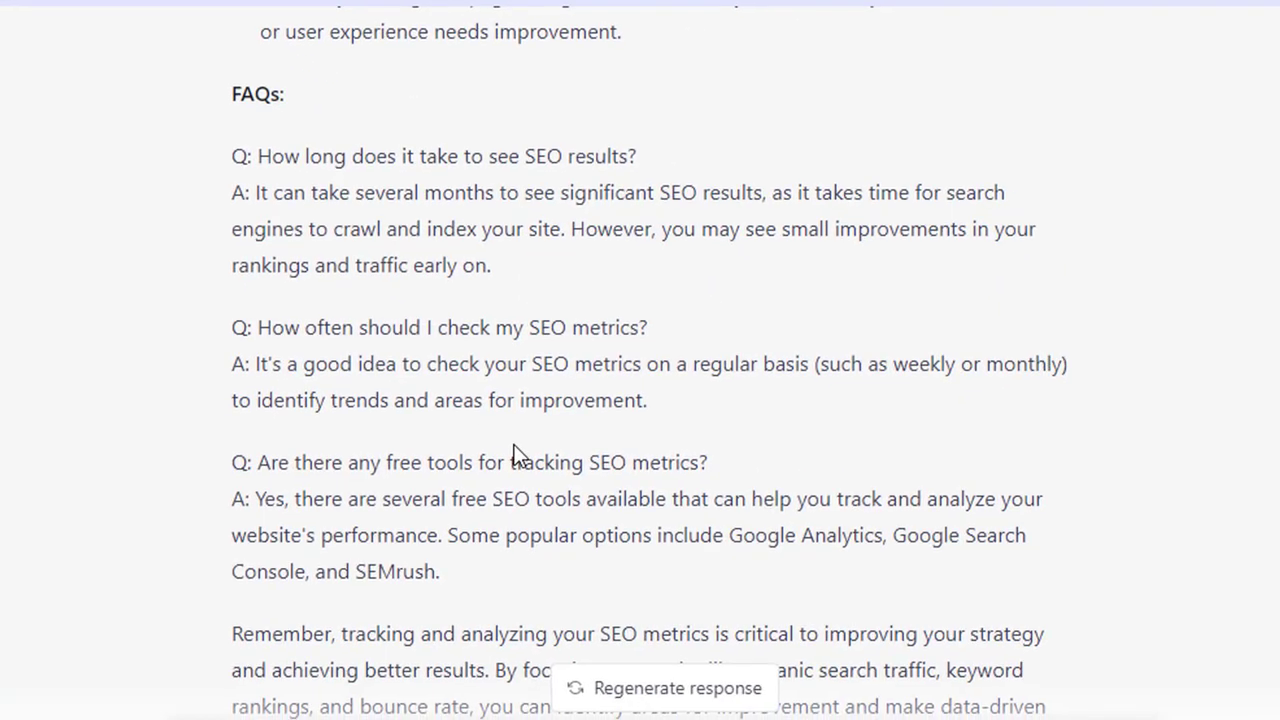
scroll(385, 493, "up", 5)
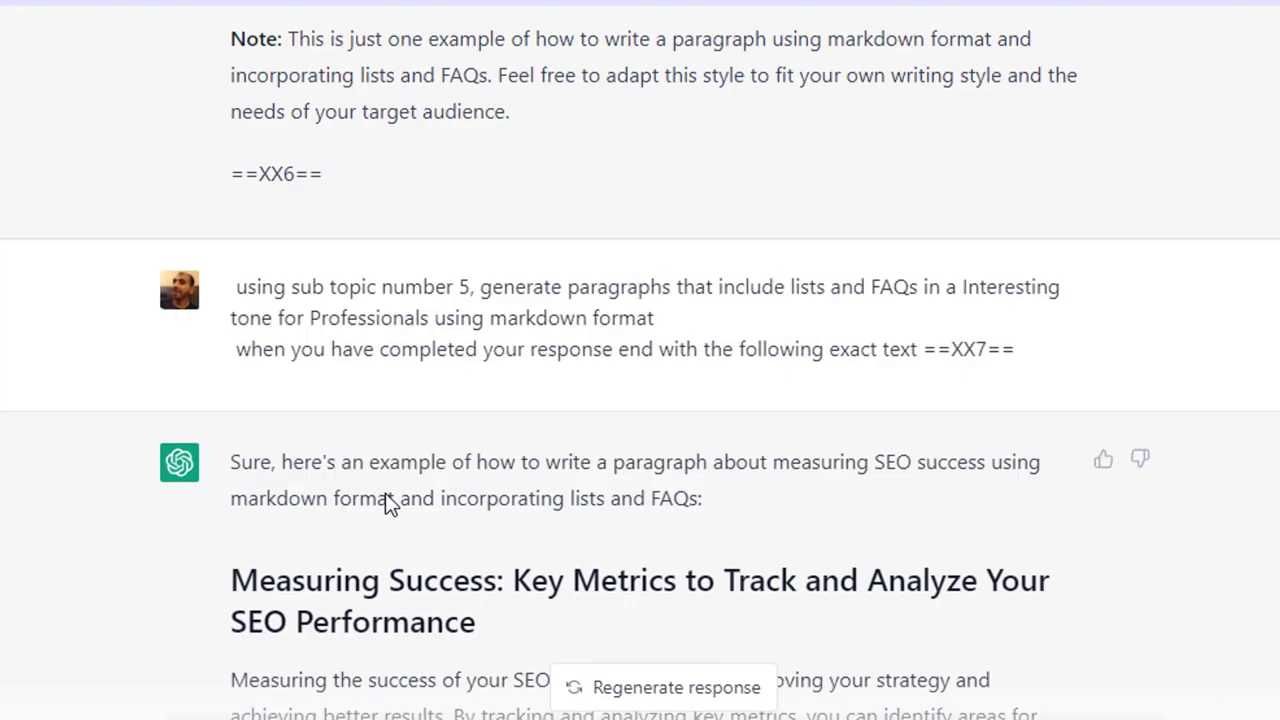
left_click_drag(273, 283, 640, 283)
left_click(575, 287)
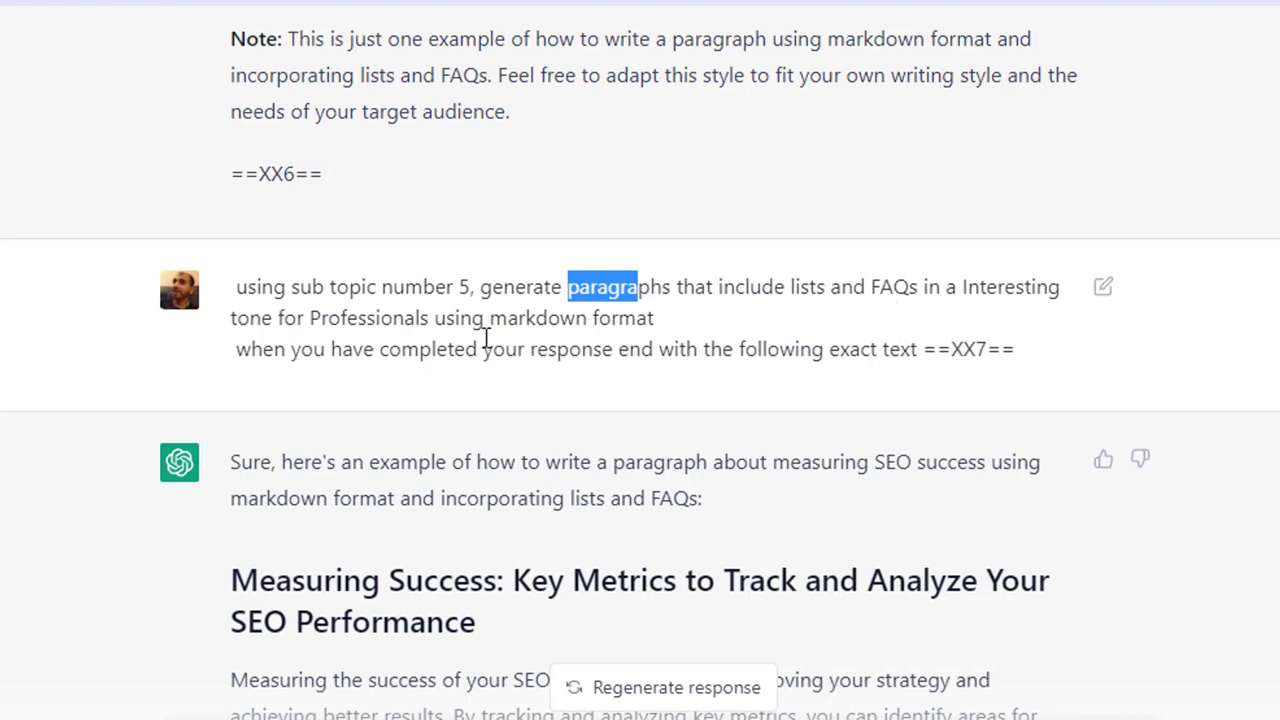
left_click_drag(665, 318, 459, 287)
left_click(475, 308)
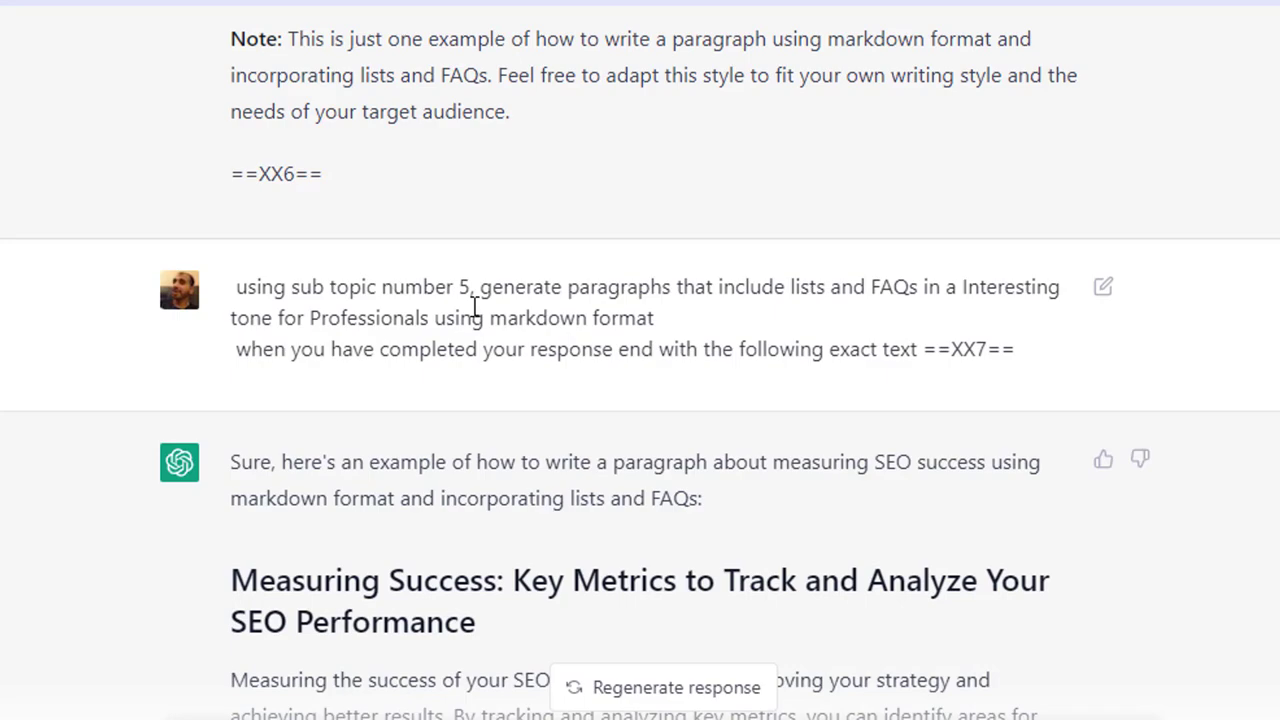
Examine the chat response for sub topic number 4: its heading, introductory paragraph, bulleted list and FAQs.
scroll(514, 294, "up", 15)
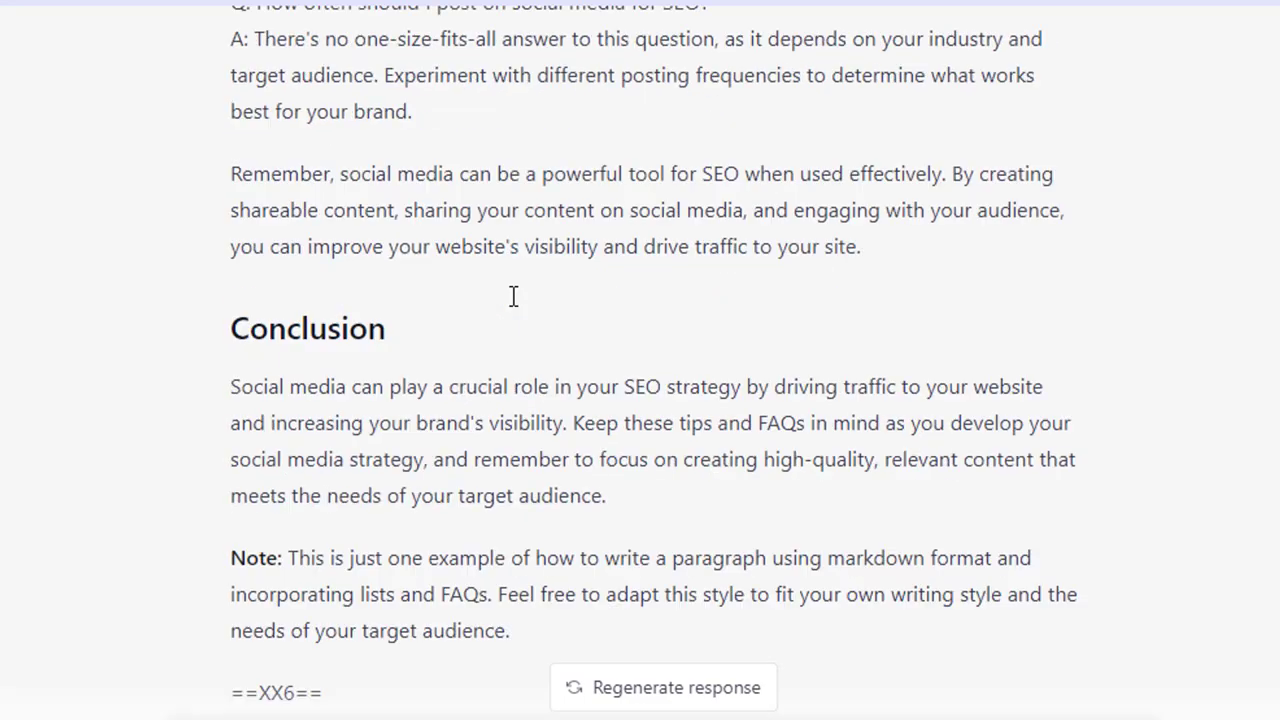
scroll(513, 295, "up", 4)
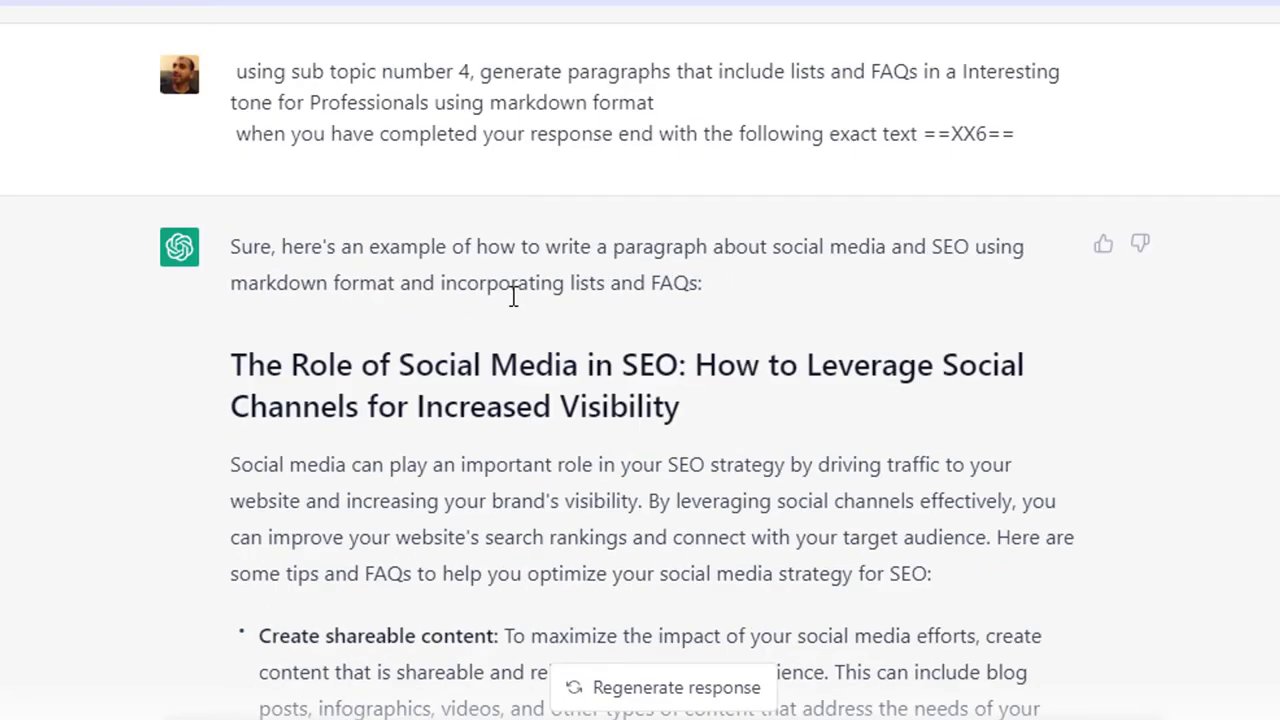
scroll(251, 390, "down", 1)
left_click_drag(270, 250, 496, 290)
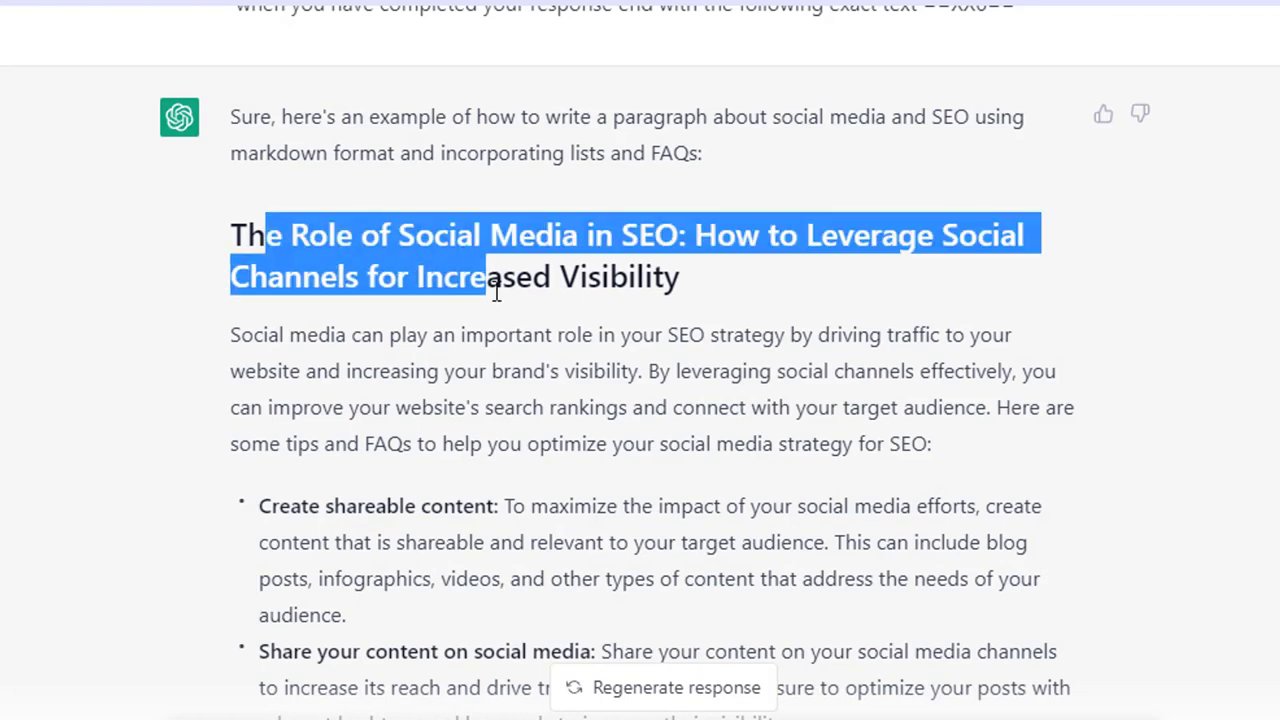
left_click(266, 363)
left_click_drag(230, 334, 841, 424)
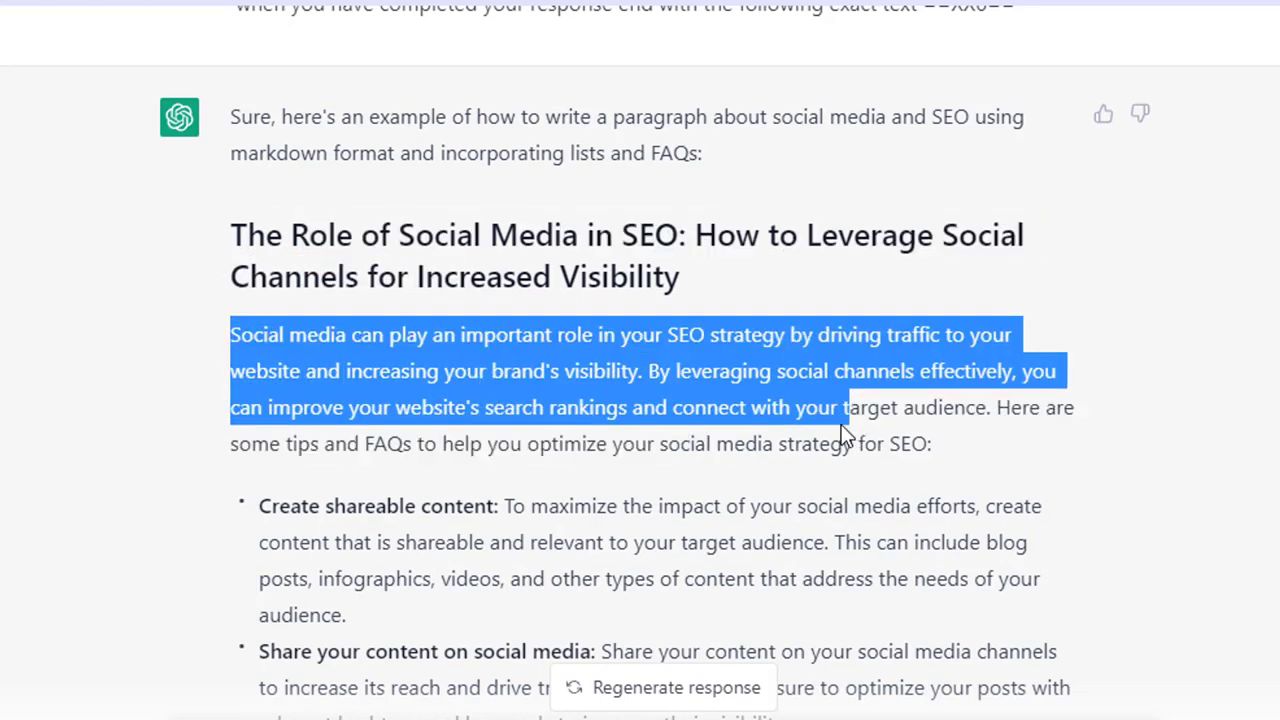
scroll(262, 170, "down", 4)
left_click_drag(268, 134, 338, 398)
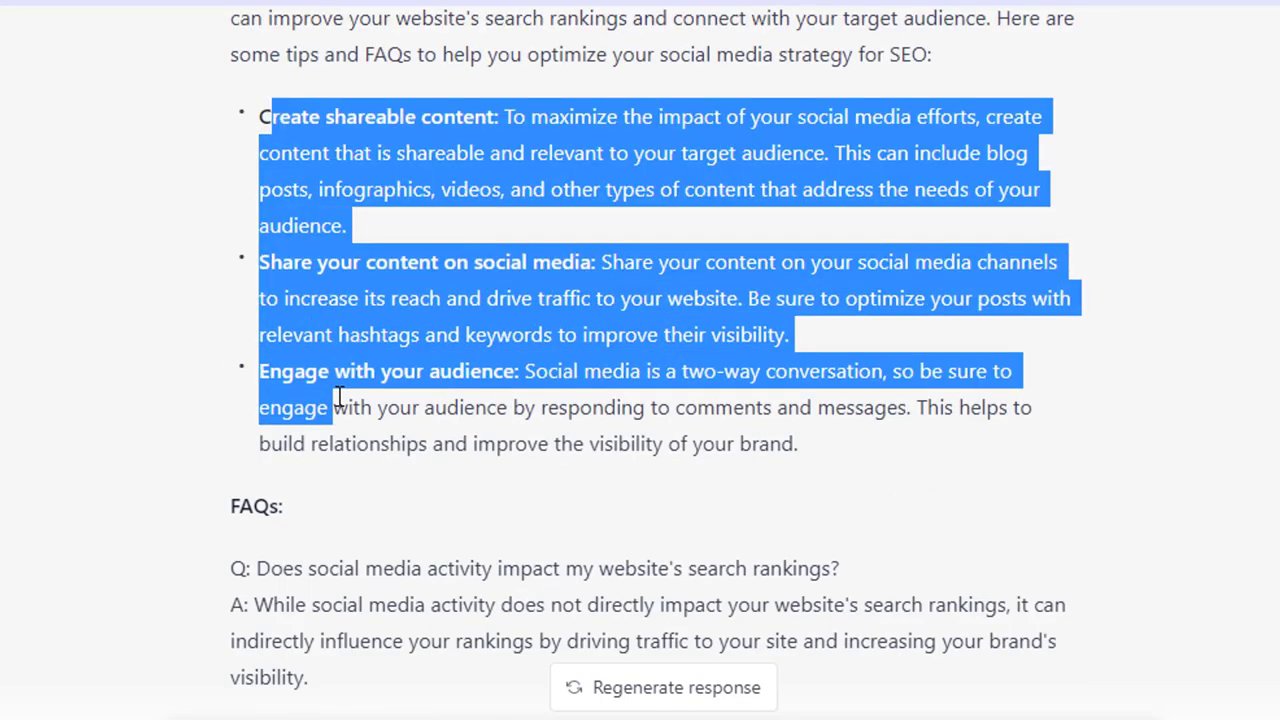
scroll(338, 398, "down", 3)
left_click_drag(268, 308, 388, 692)
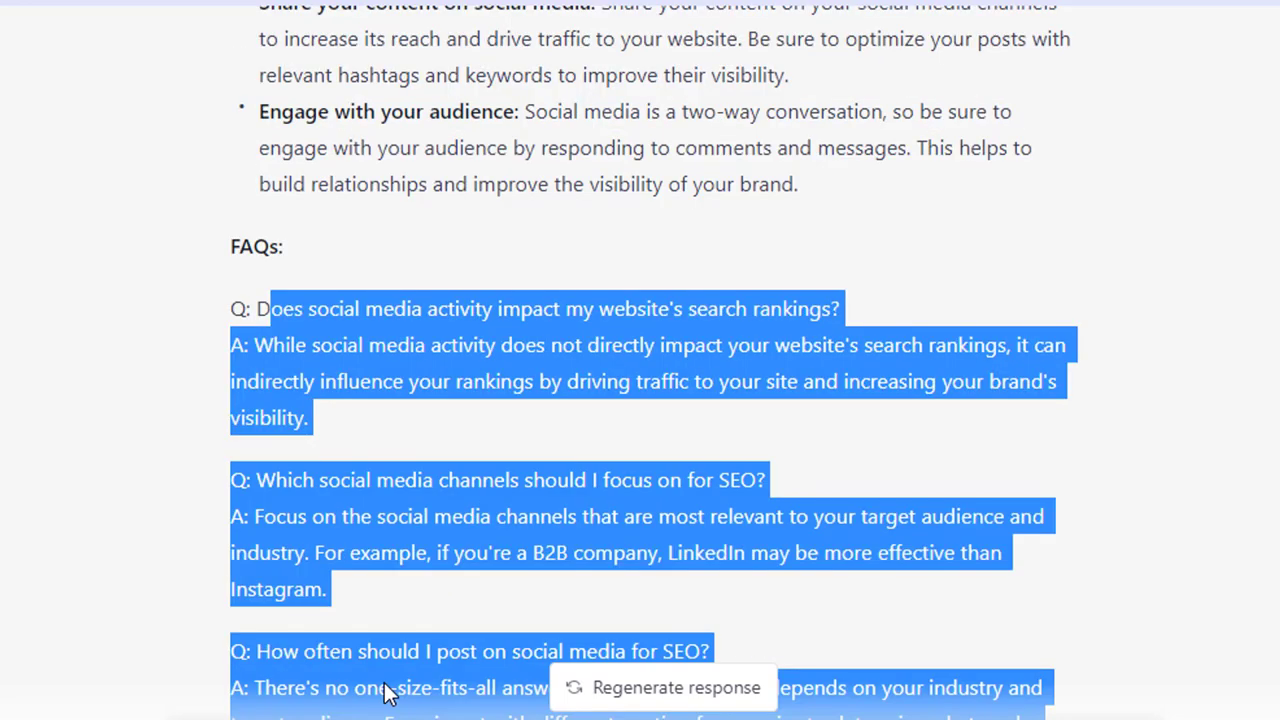
left_click(410, 470)
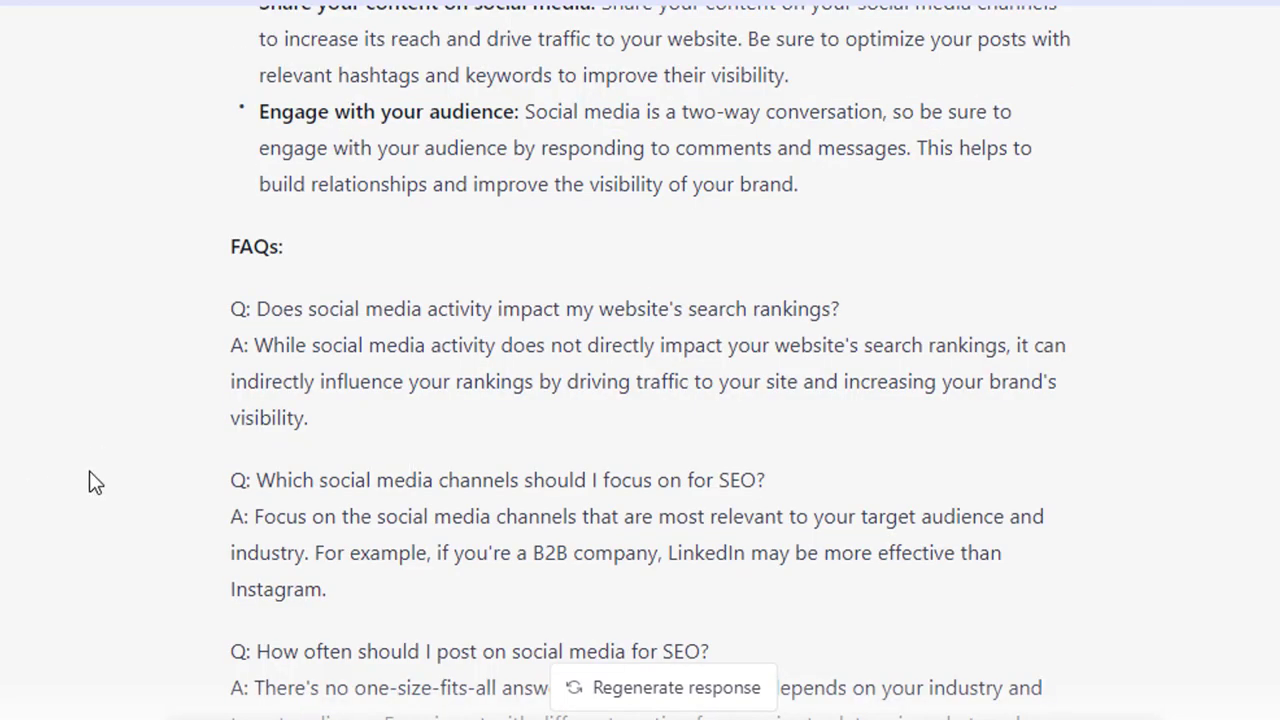
Open the strategy manager and name the new strategy "5 sub headings".
scroll(951, 172, "up", 3)
left_click(1215, 5)
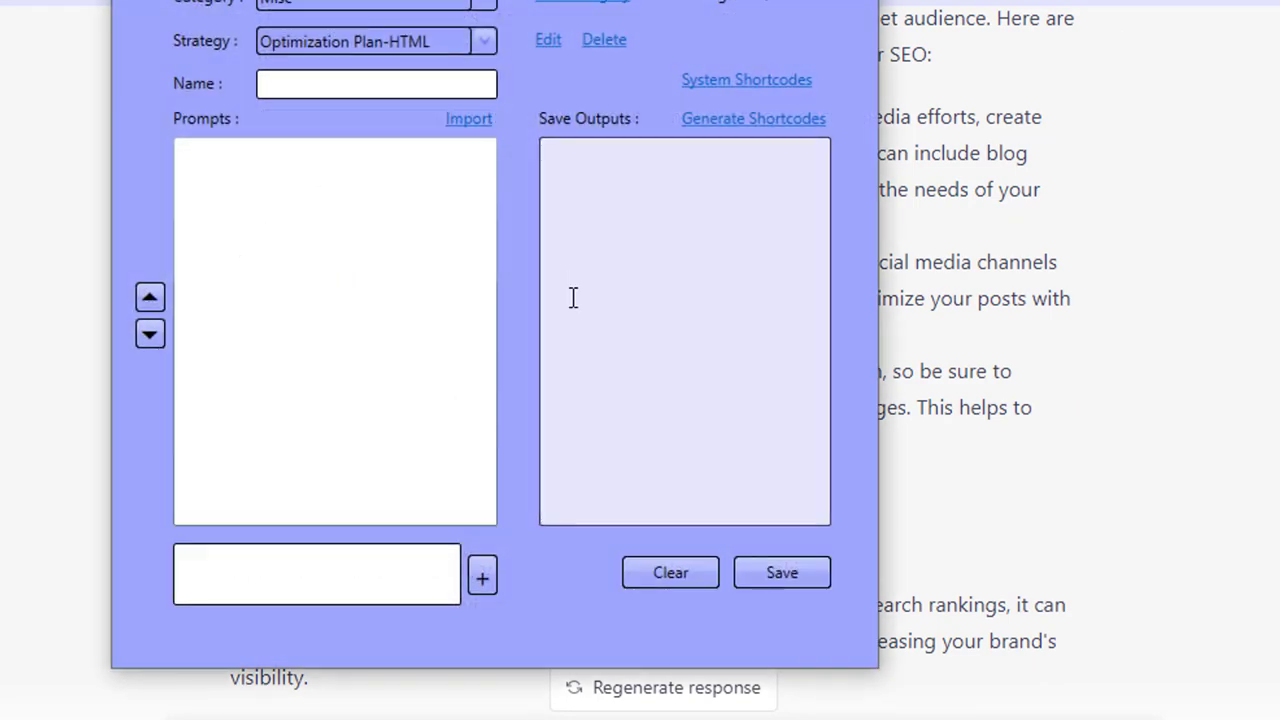
left_click(373, 80)
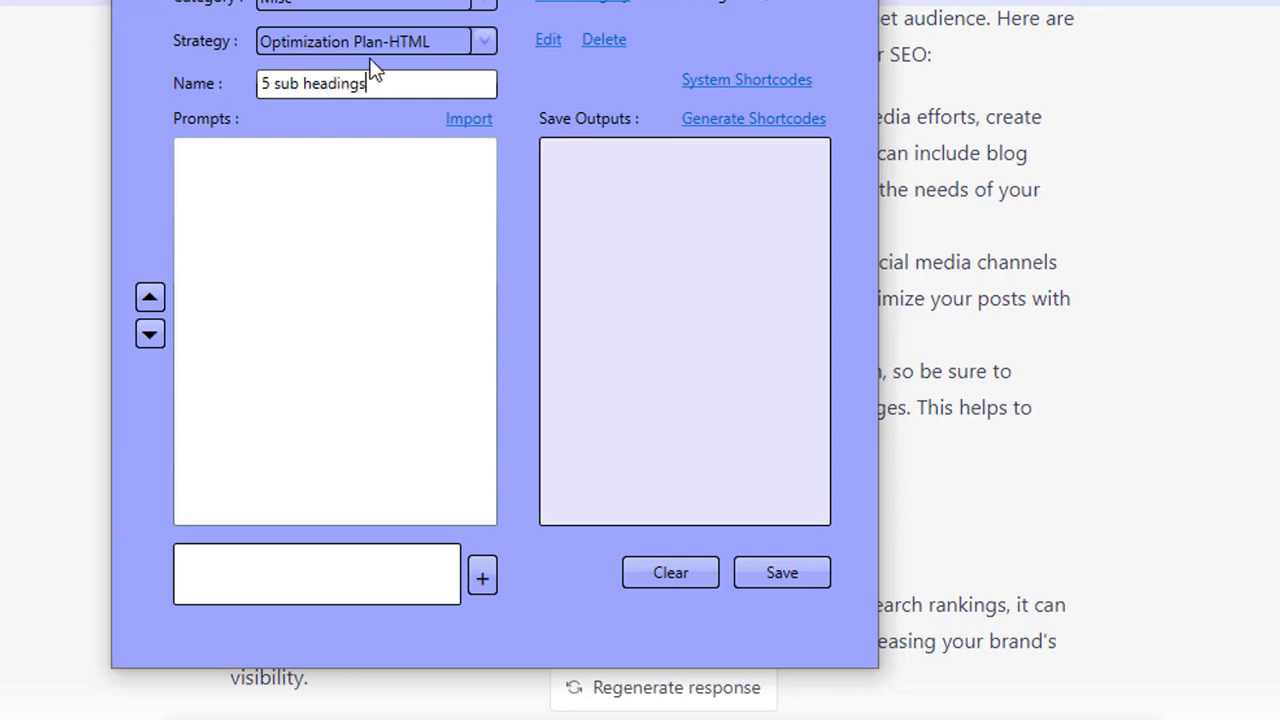
Import the strategy's prompts from 5subheadingarticle.txt in the folder D:\MyDocuments\Projects\PrompGeneratorAI\unprotected\Prompts.
left_click(463, 120)
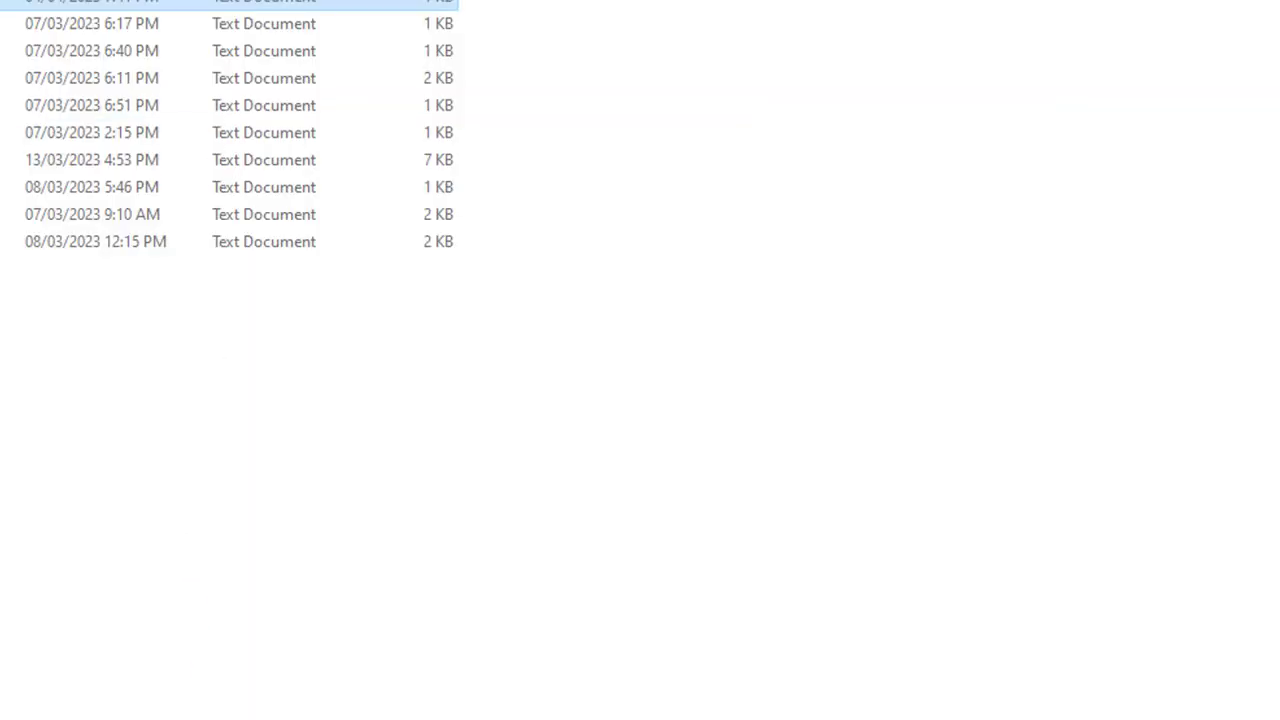
right_click(446, 2)
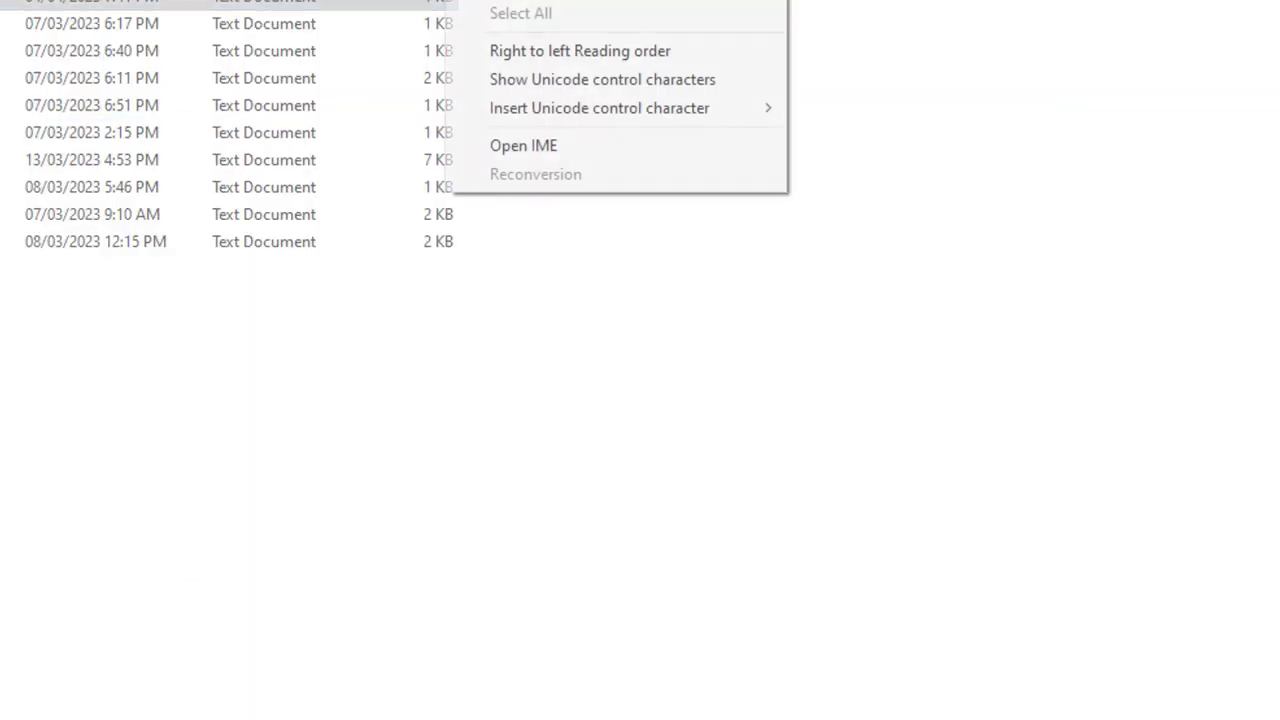
key("Escape")
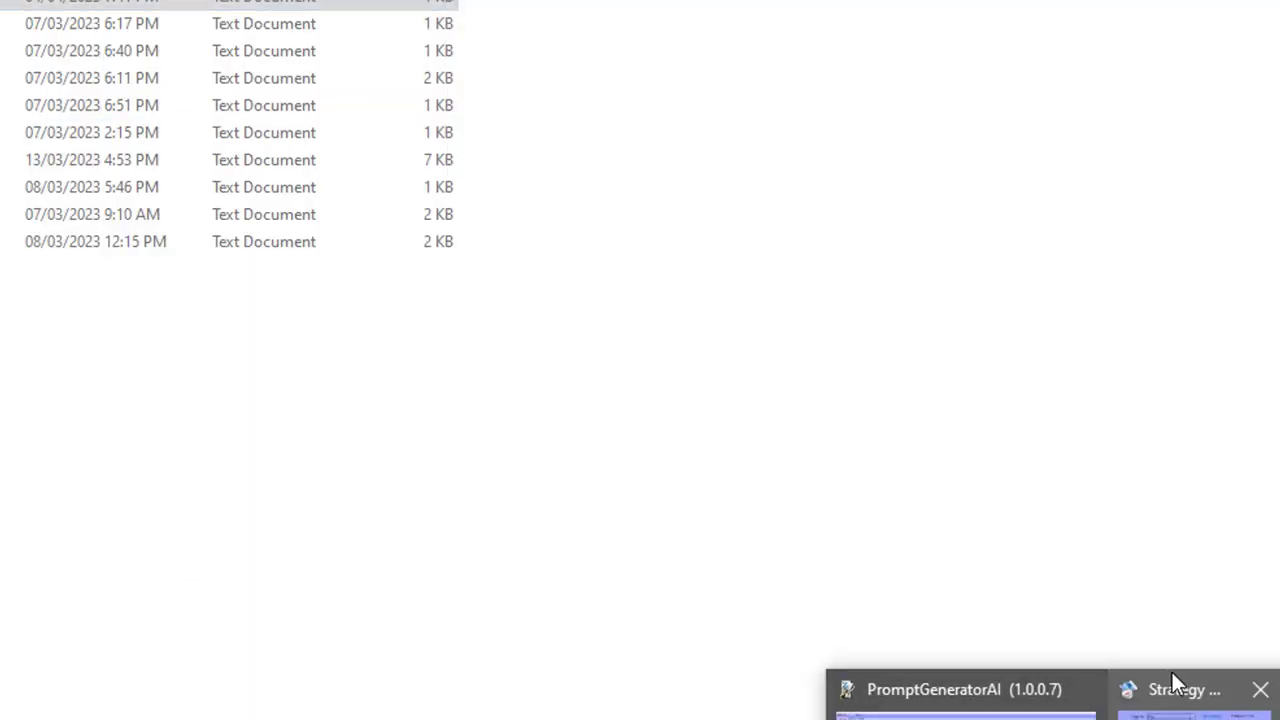
left_click(1172, 672)
left_click(662, 44)
type("D:\\MyDocuments\\Projects\\PrompGeneratorAI\\unprotected\\Prompts")
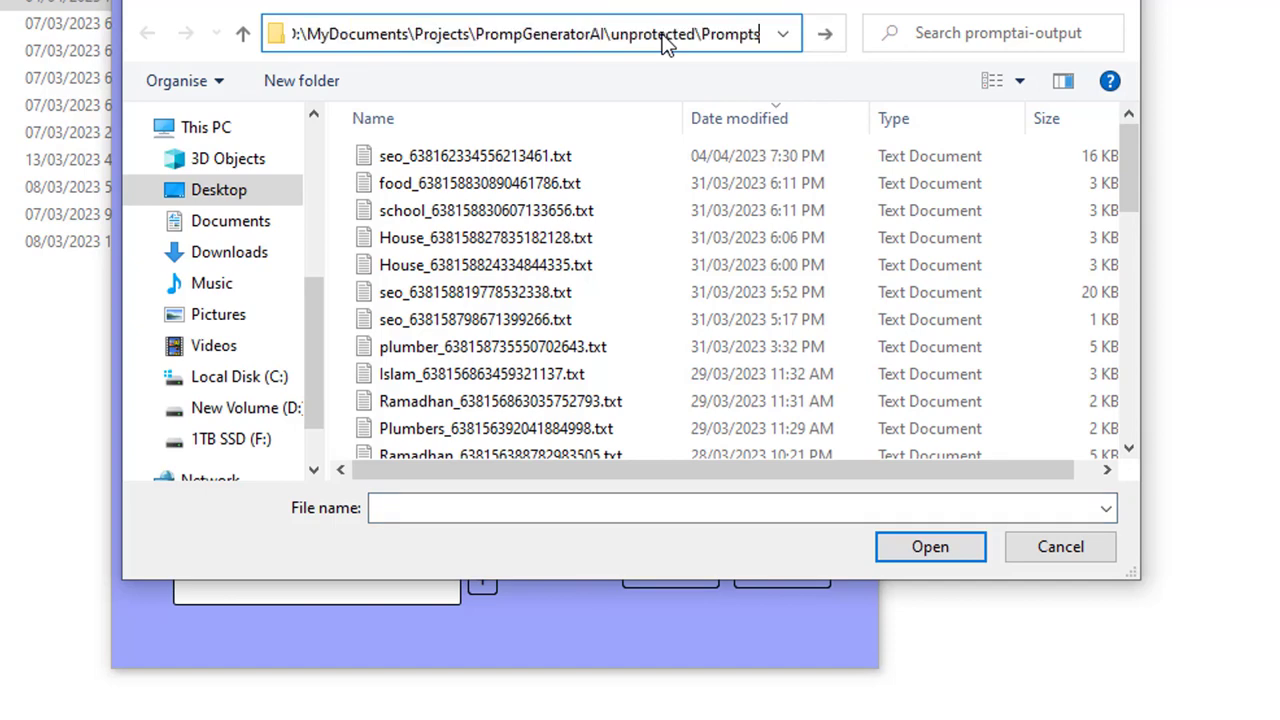
key("Return")
double_click(463, 246)
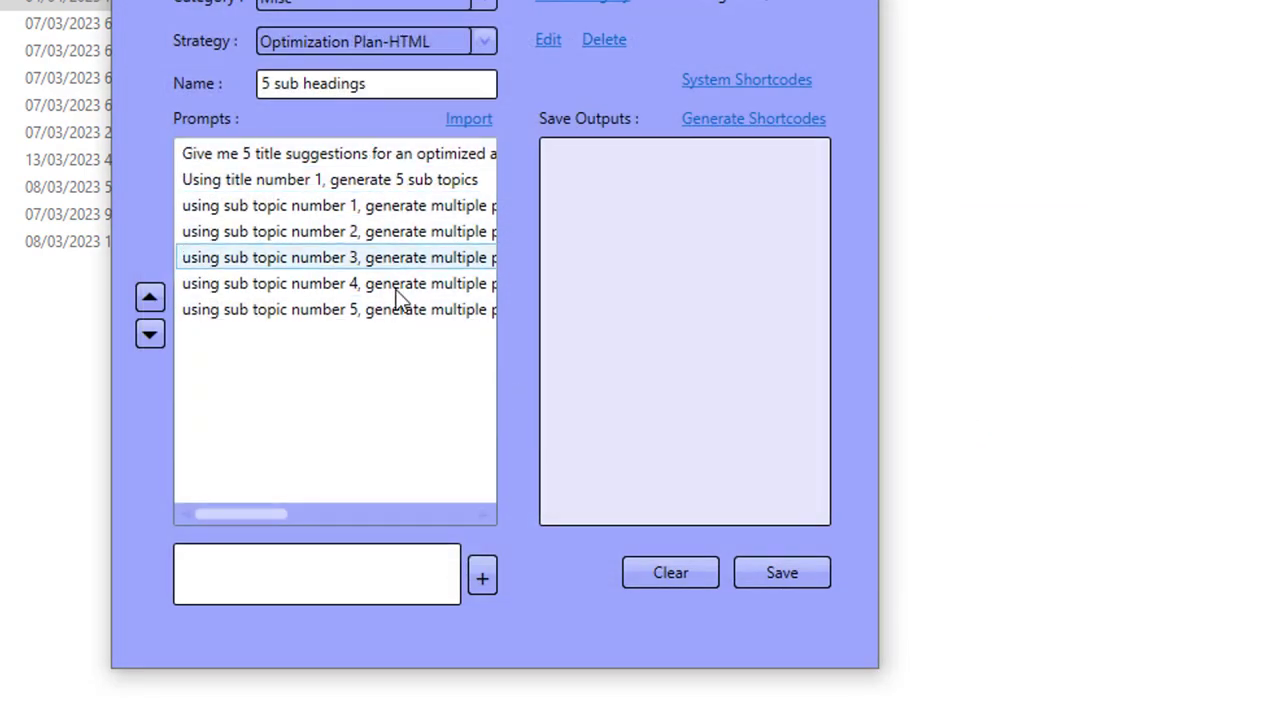
Check the full text of the sub topic number 1 prompt without changing it, and generate the output shortcodes for the strategy.
double_click(321, 200)
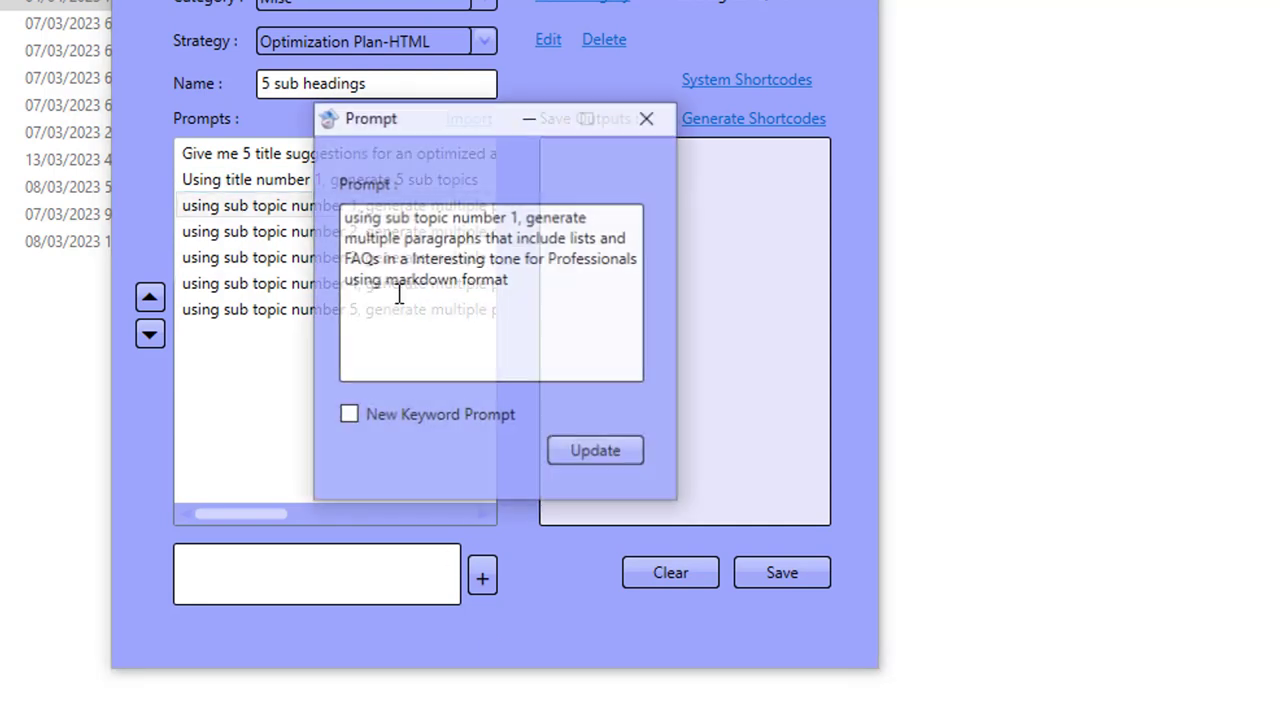
left_click(647, 117)
left_click(268, 565)
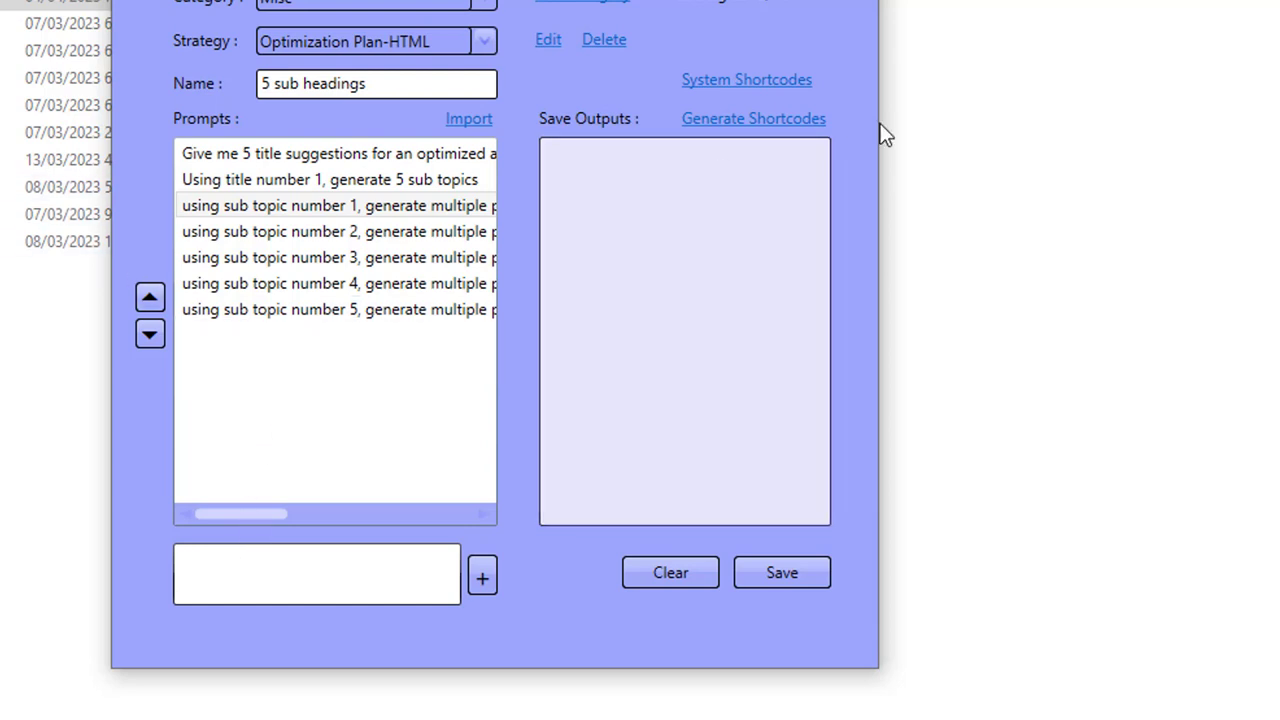
left_click(805, 121)
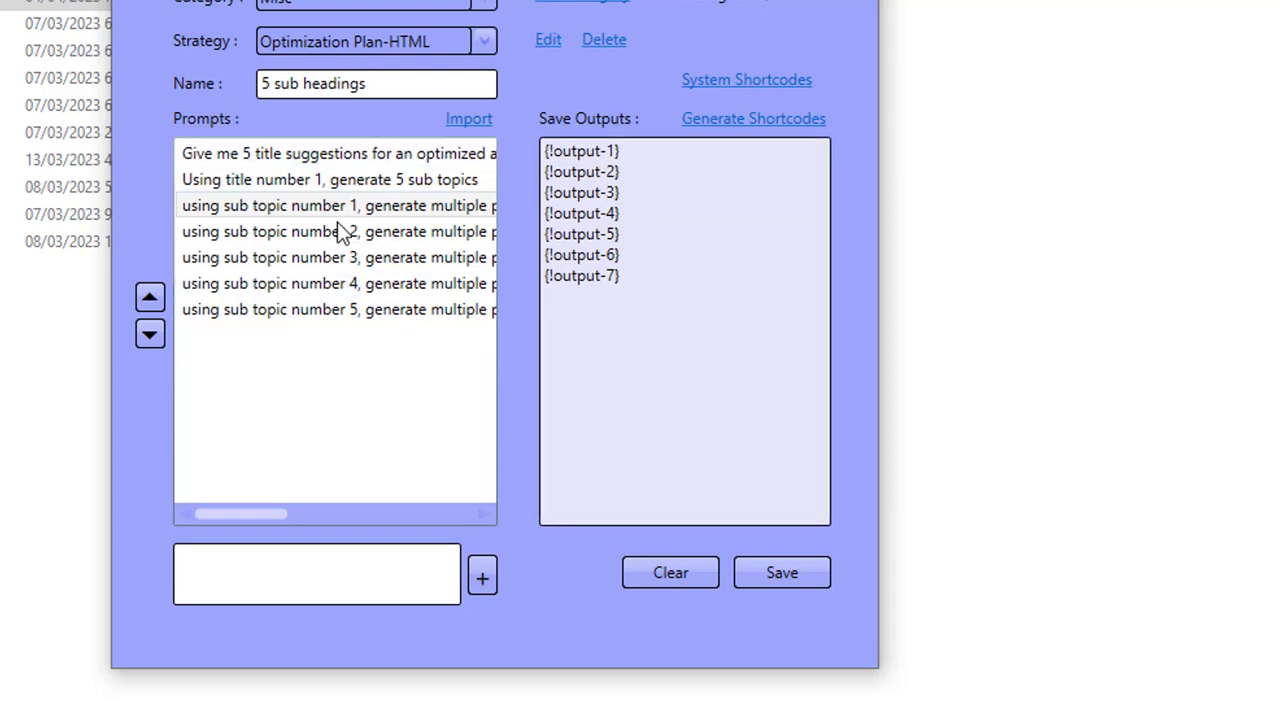
Review the full title suggestions prompt, close it unchanged and compare it with the {!output-1} shortcode in the saved outputs.
double_click(295, 160)
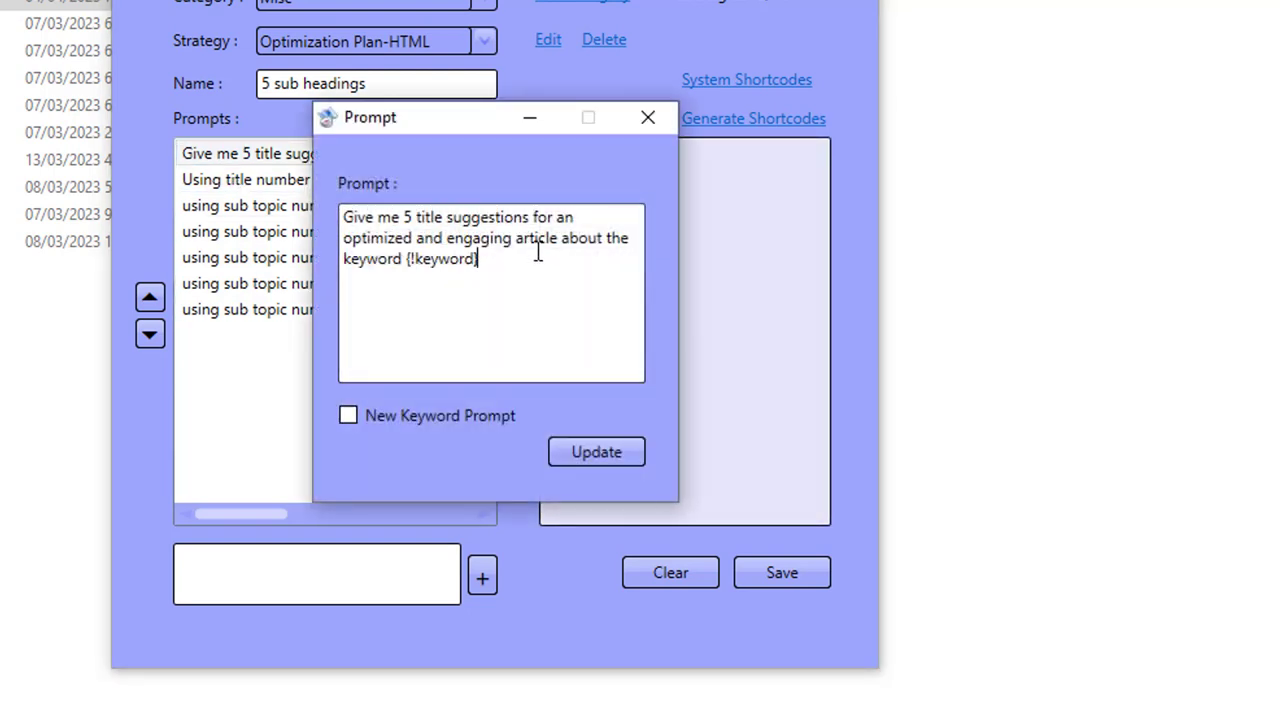
left_click_drag(538, 252, 376, 217)
left_click(443, 298)
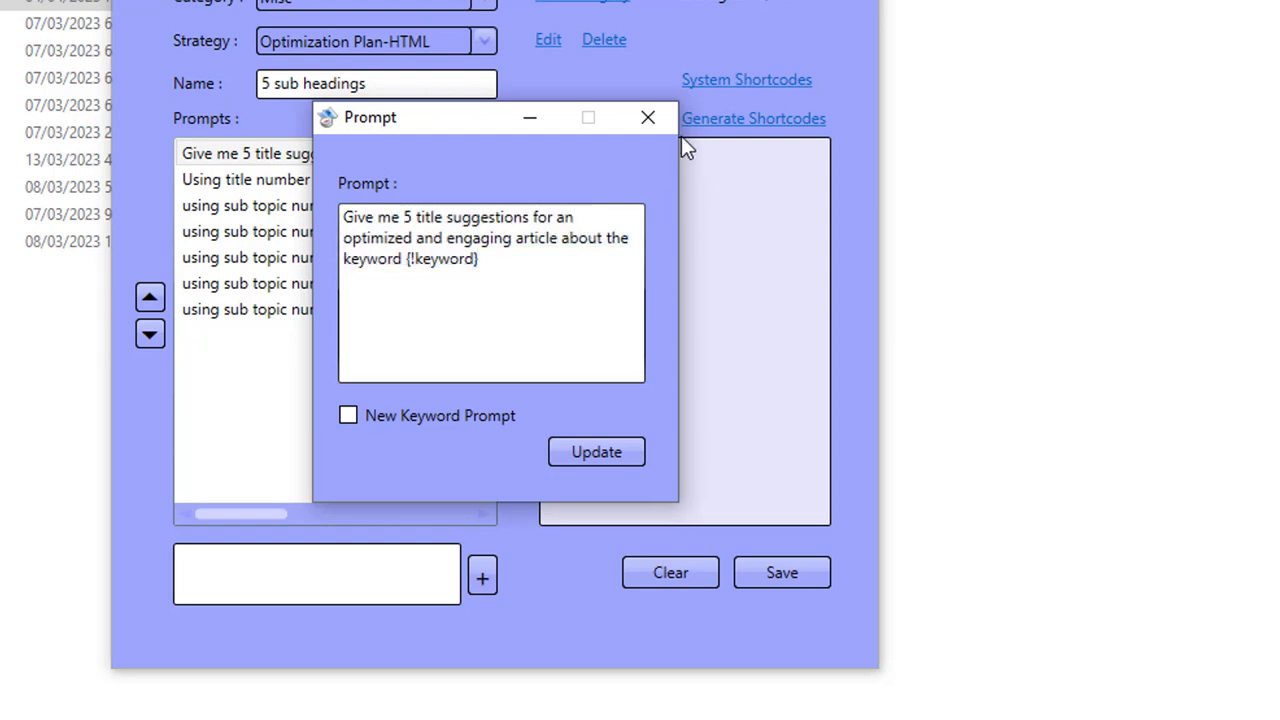
left_click(648, 117)
left_click_drag(619, 151, 545, 151)
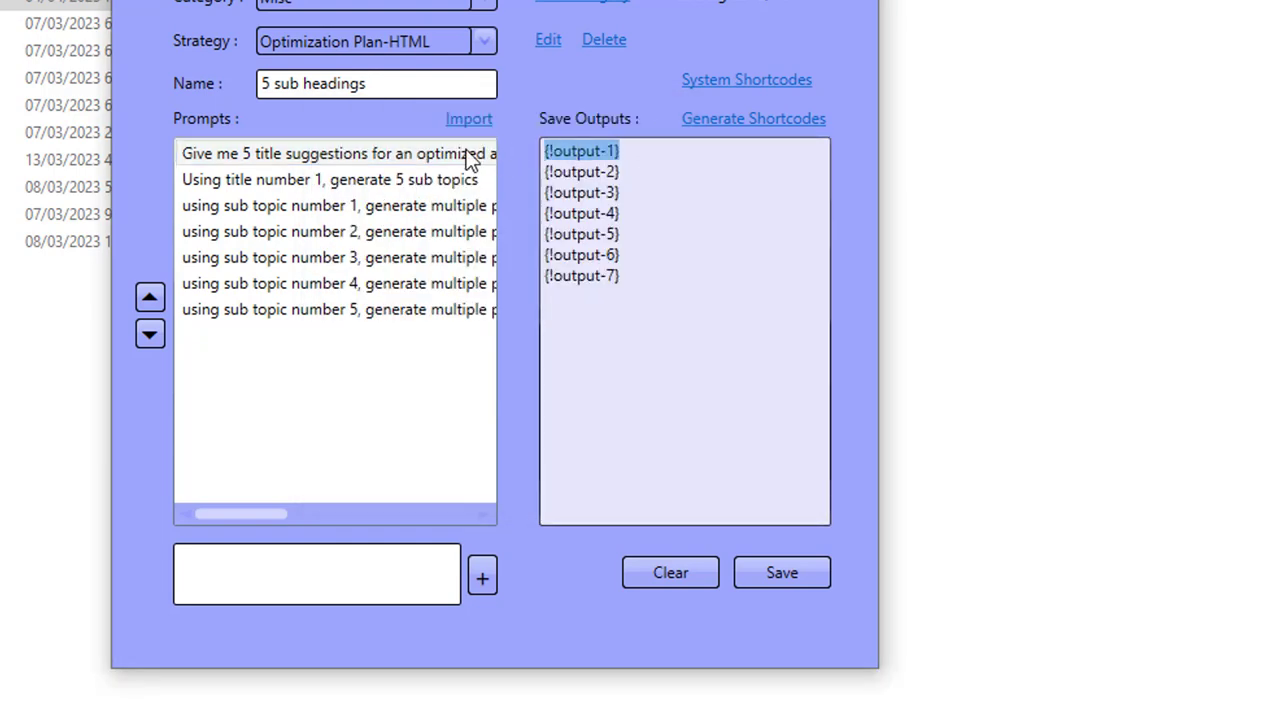
Remove the {!output-1} shortcode from the saved outputs and check the full text of the sub topics prompt without changing it.
key("BackSpace")
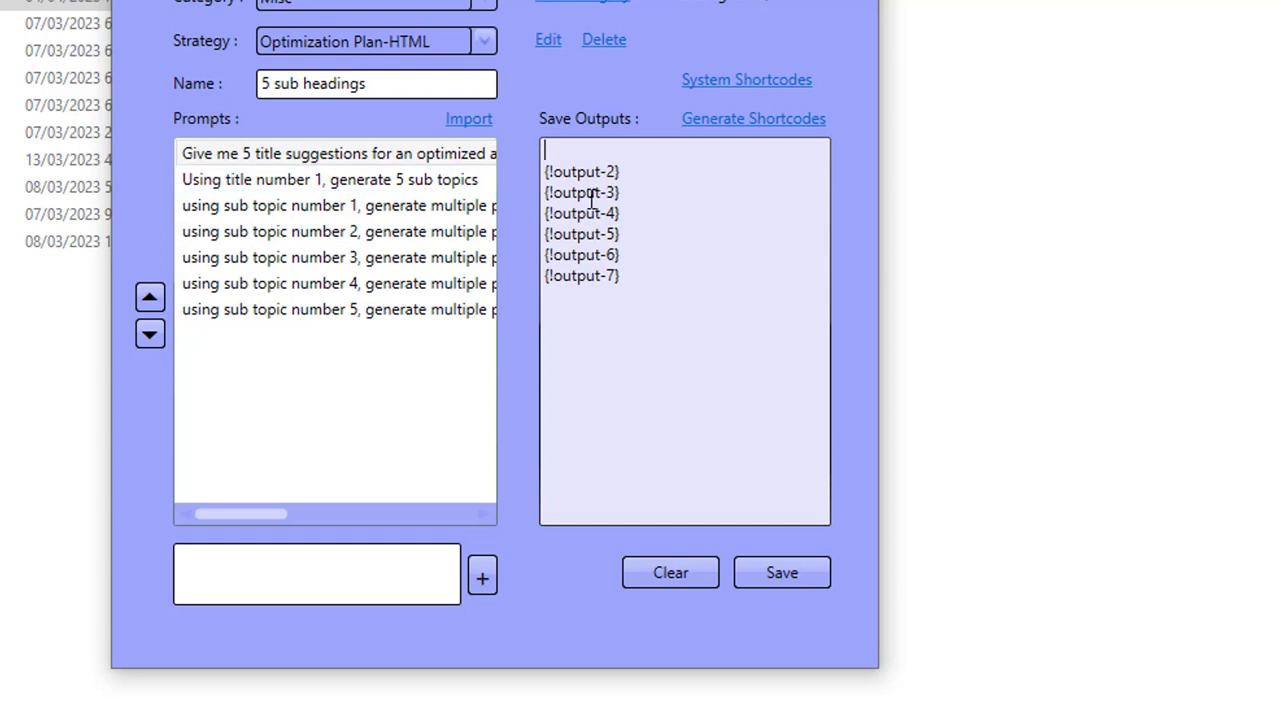
double_click(331, 183)
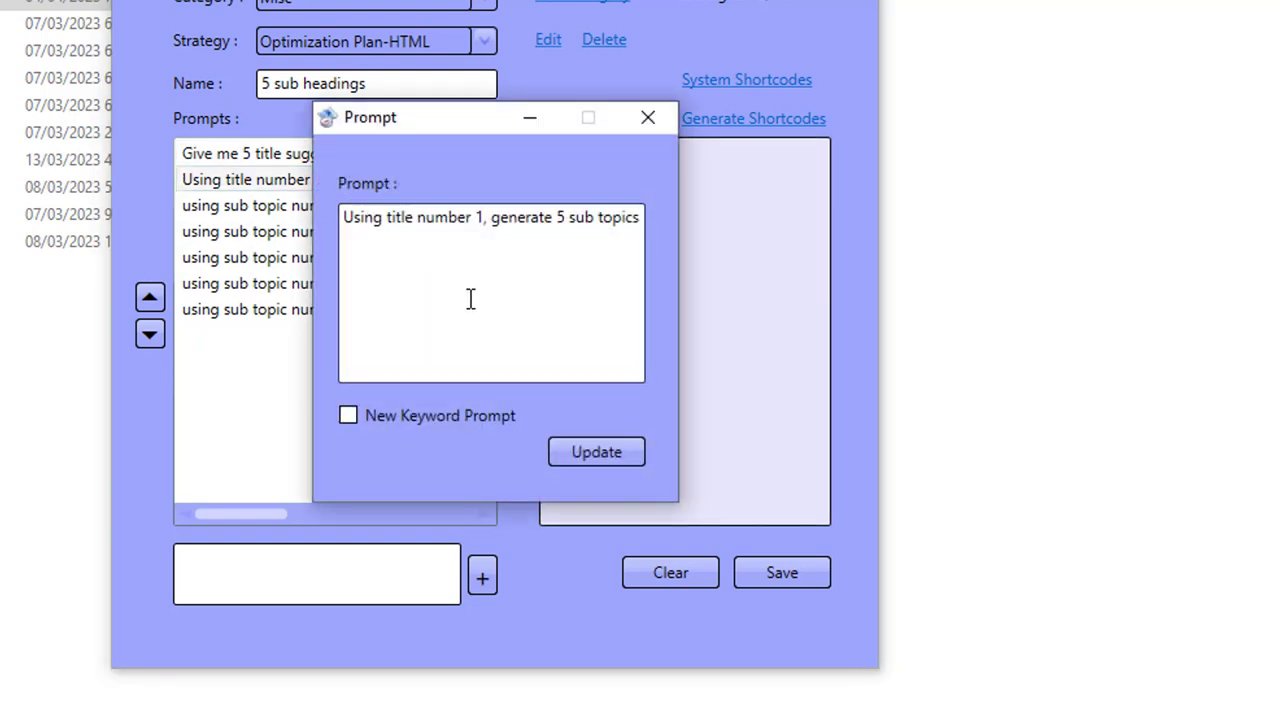
left_click_drag(549, 223, 635, 221)
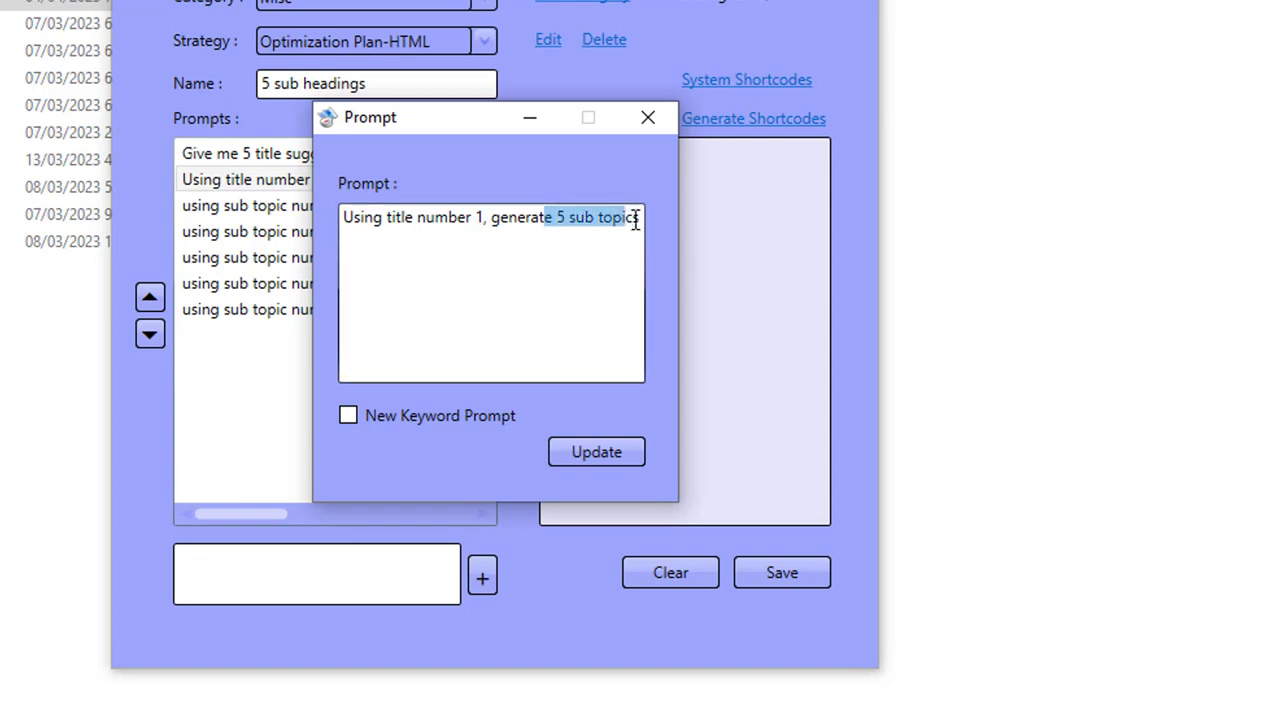
left_click(648, 118)
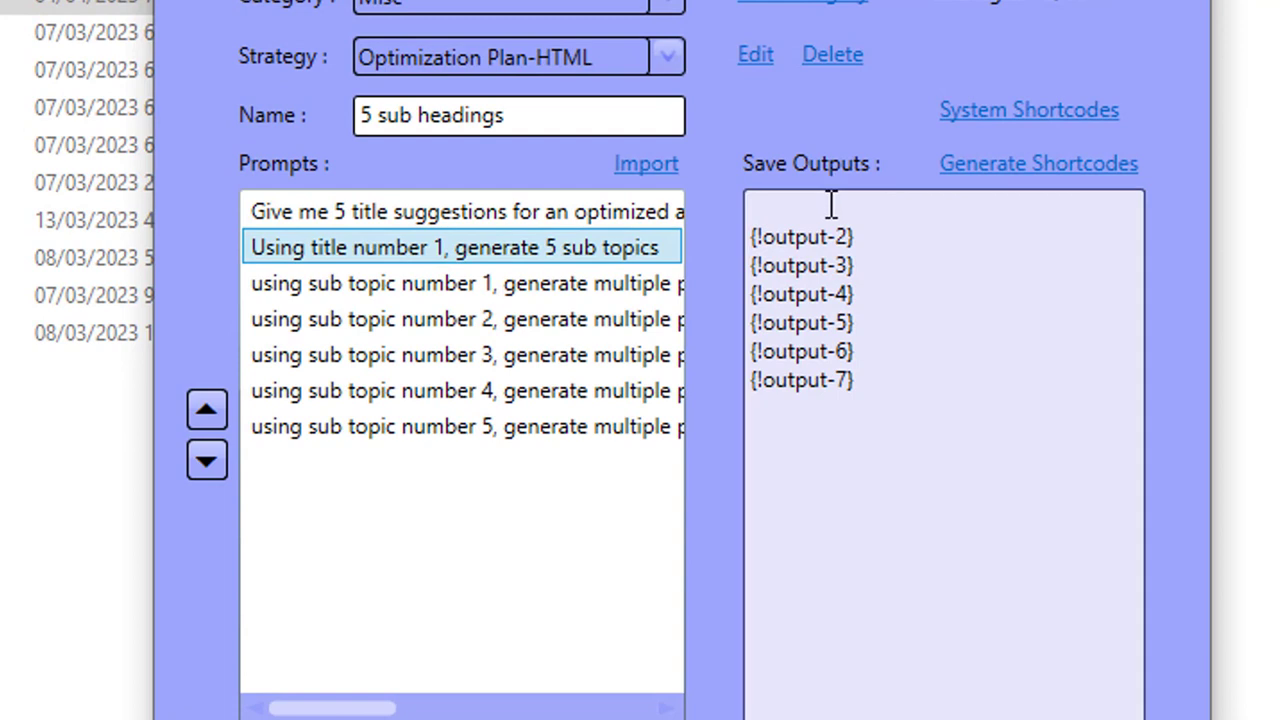
Add the heading "---Sub topics--" above {!output-2} and, after a blank line, the heading "--Article--" above {!output-3}.
left_click(603, 148)
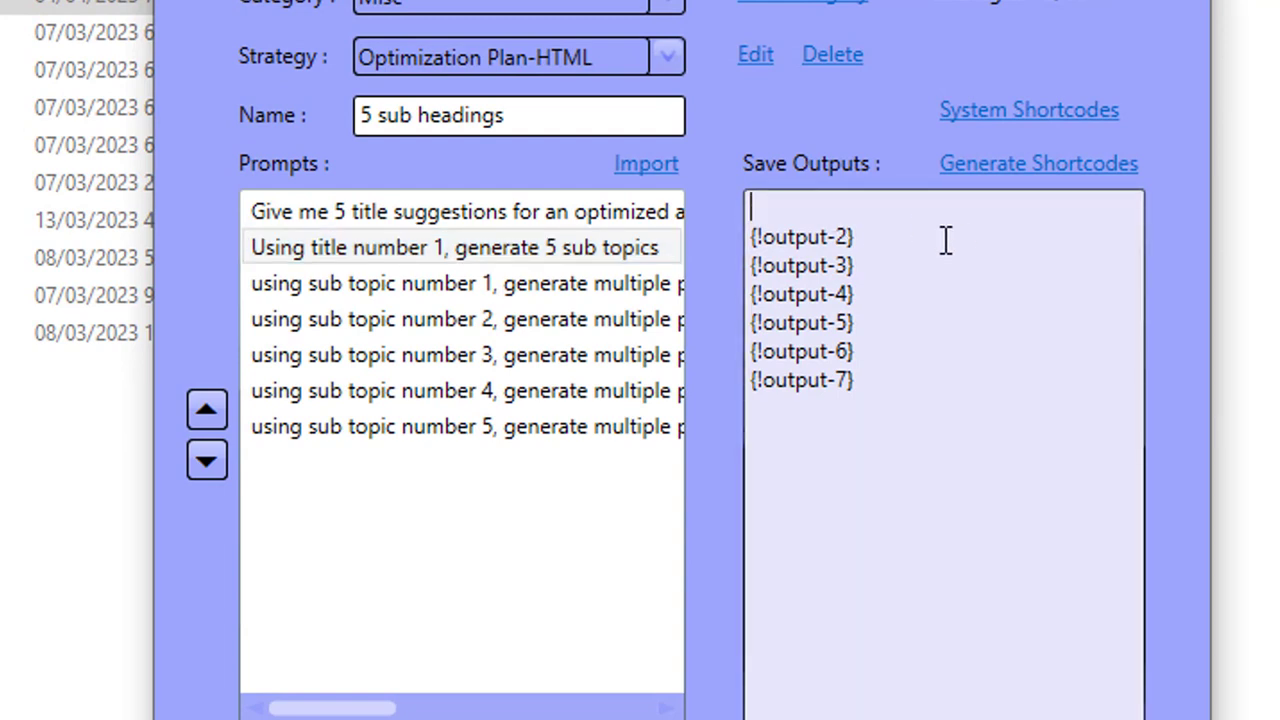
type("---Sub topics--")
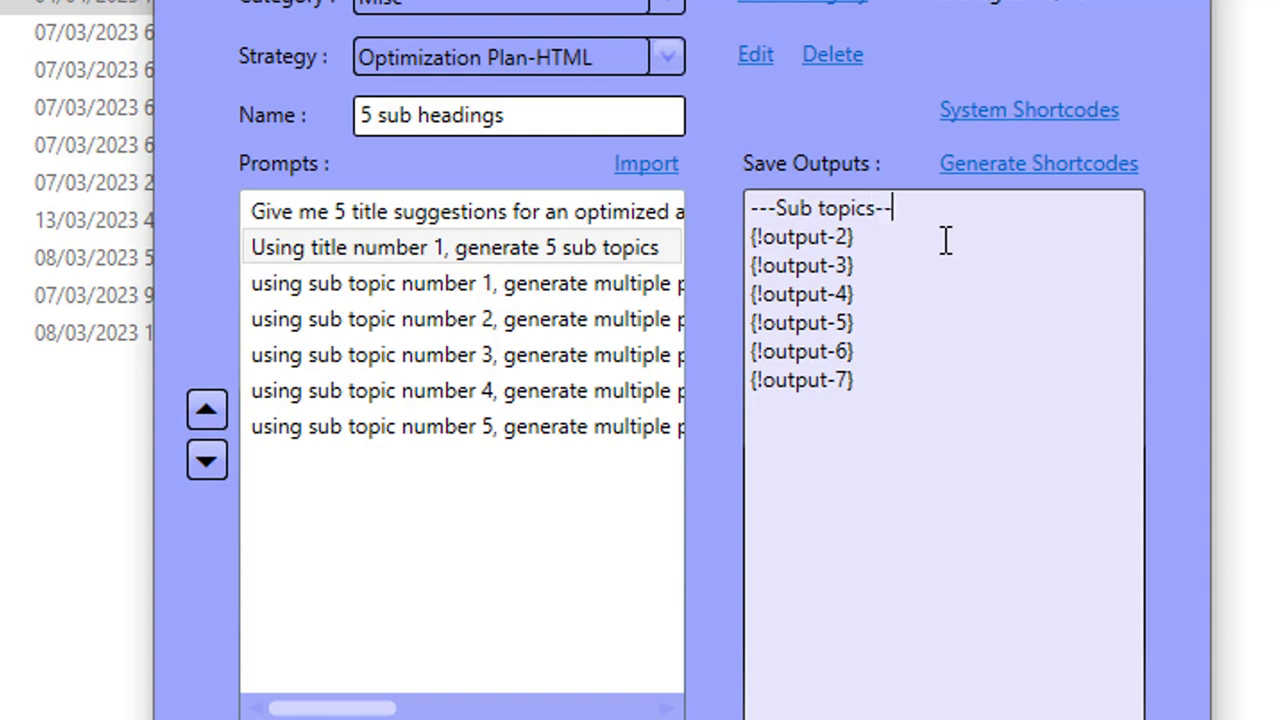
key("Return")
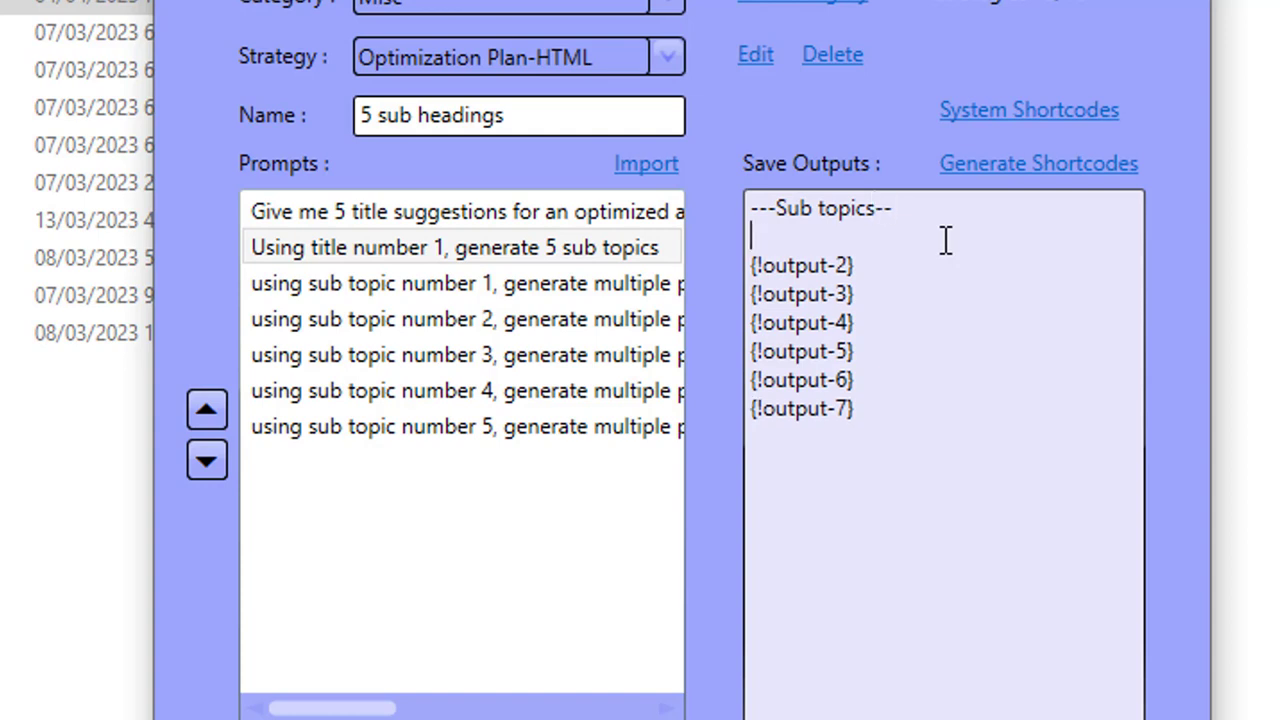
key("Delete")
key("Return")
key("Return")
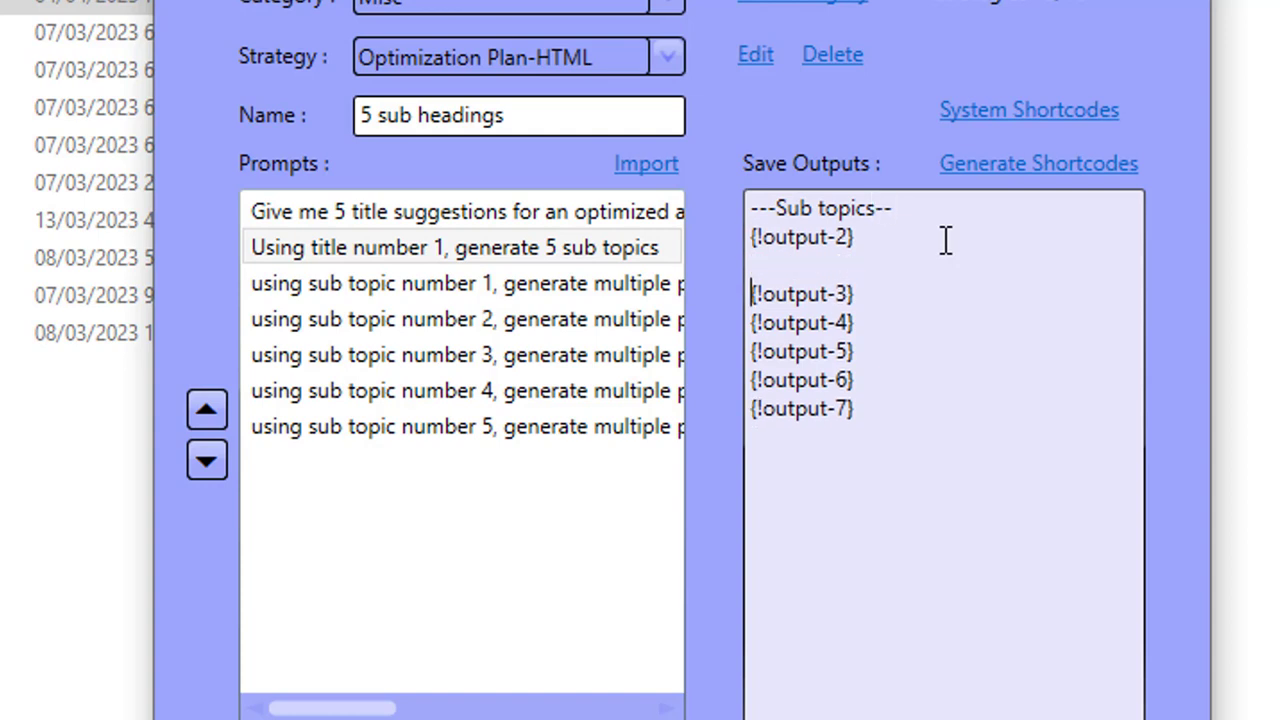
type("--A")
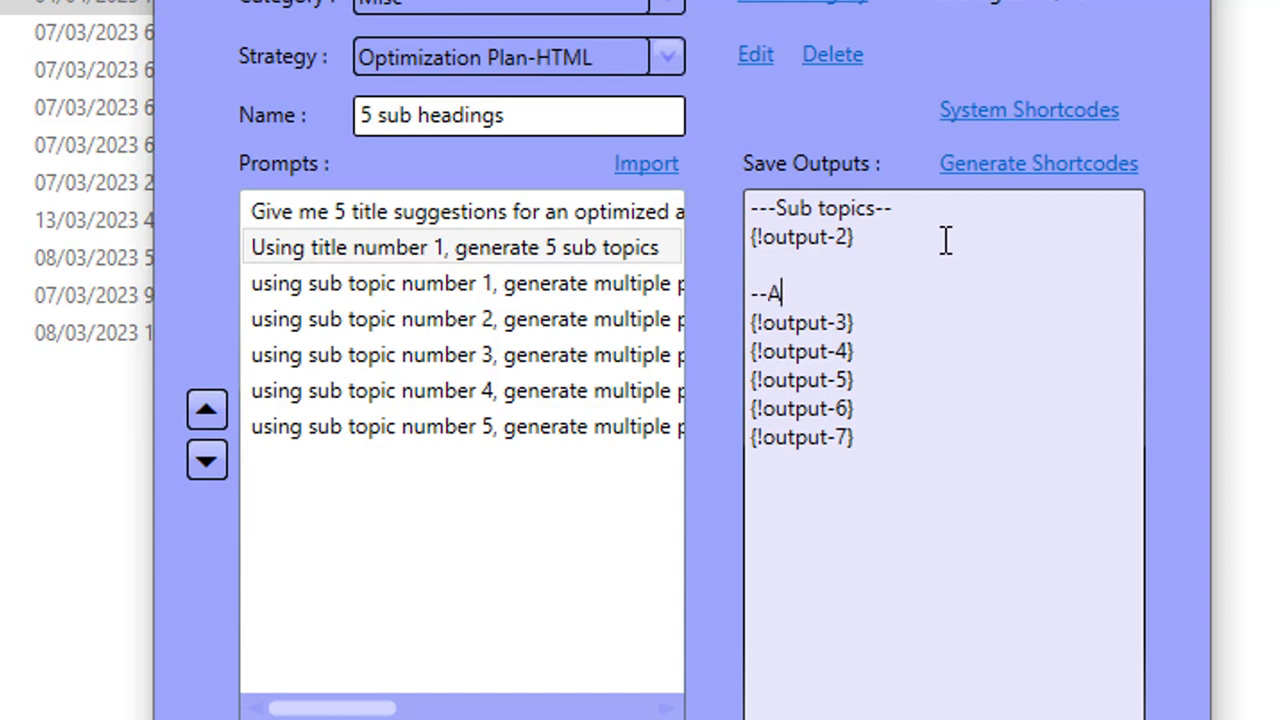
type("rticle--")
Review the full sub topic number 1 prompt, close it unchanged and save the strategy.
double_click(432, 292)
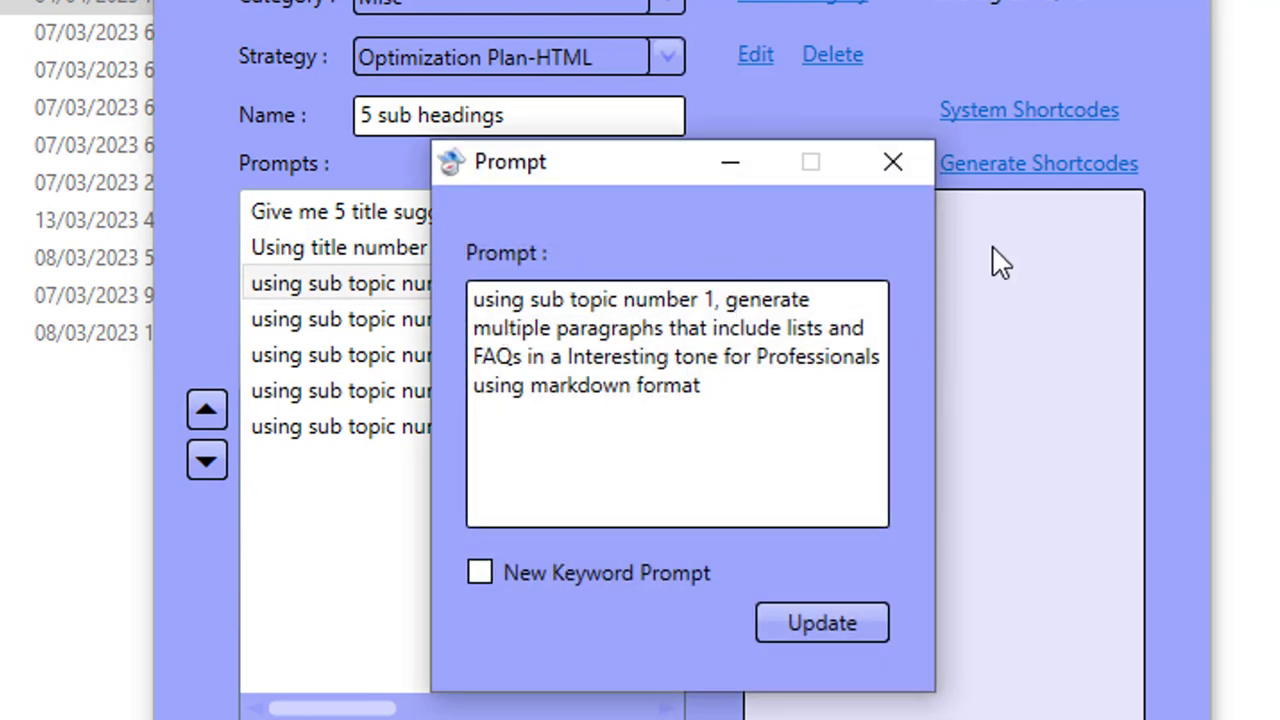
left_click(893, 162)
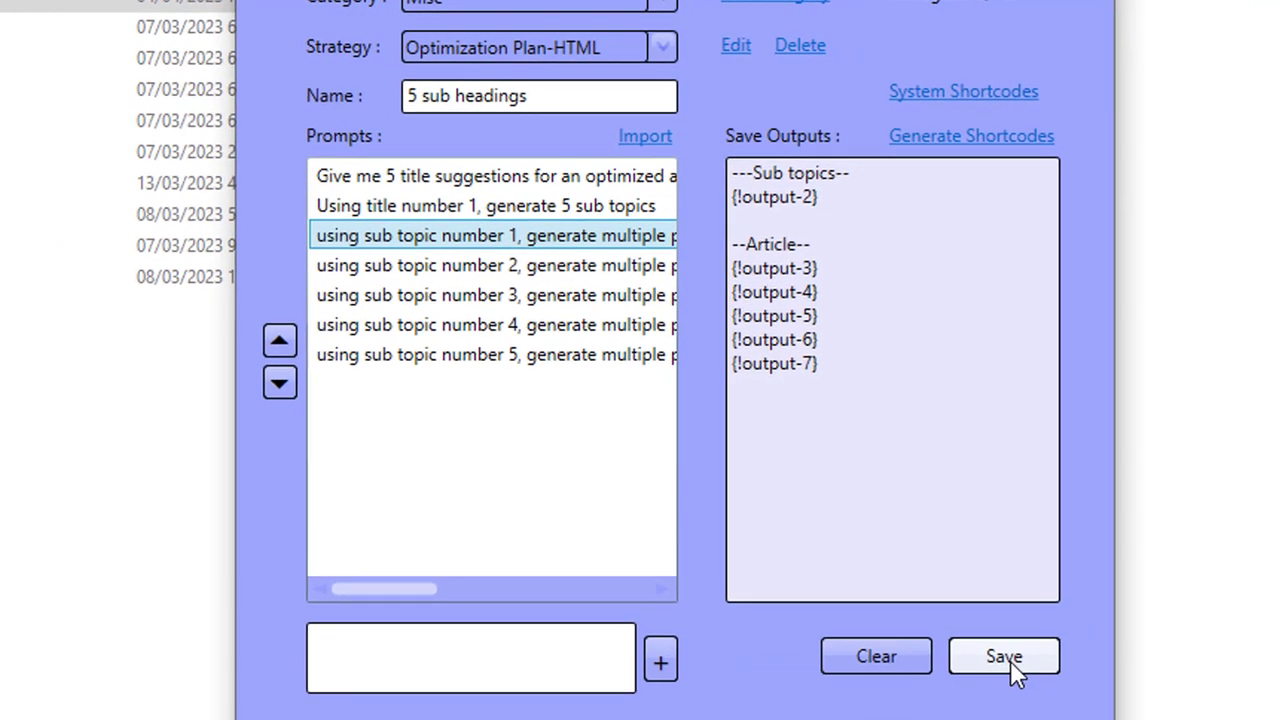
left_click(1080, 719)
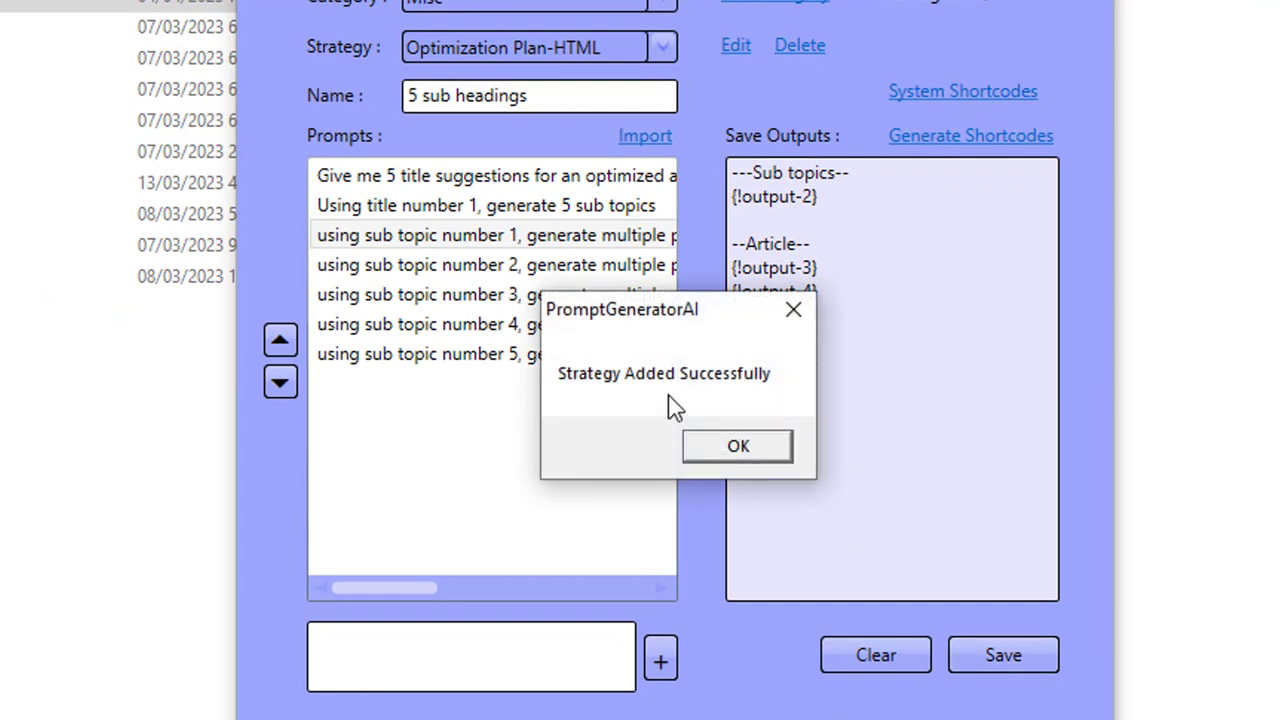
left_click(757, 455)
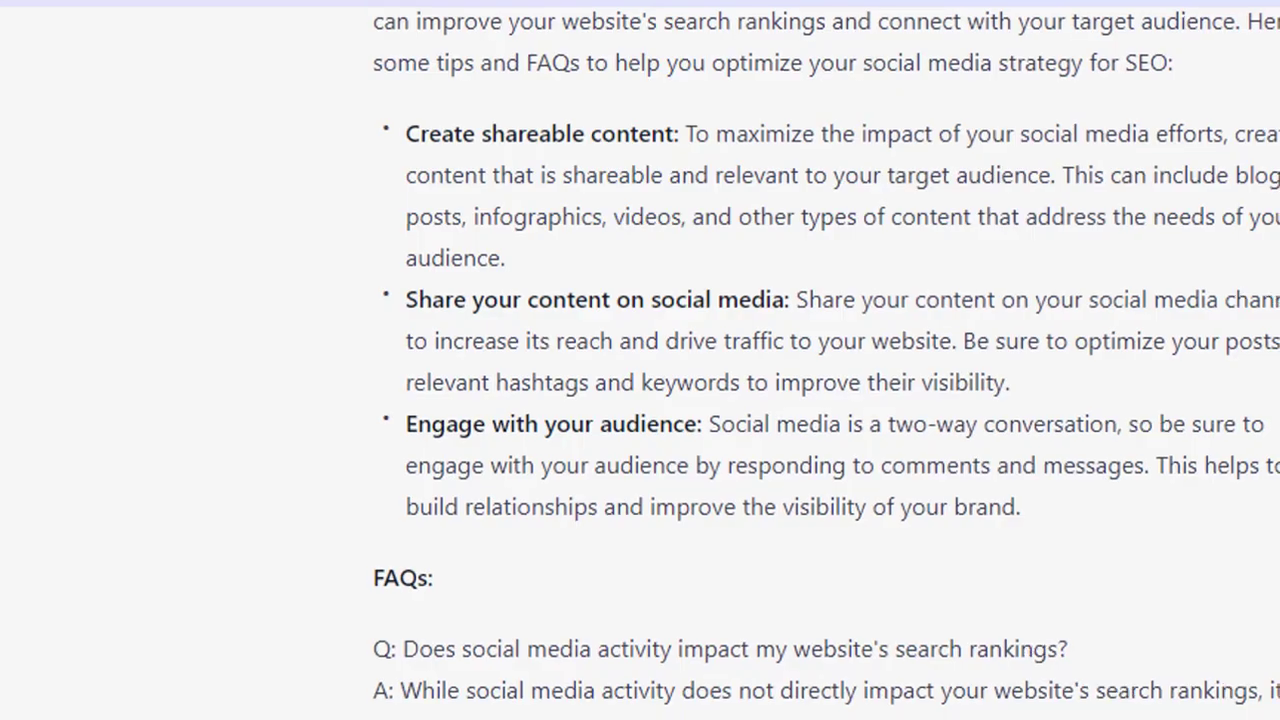
Open the automation settings, choose the 5 sub headings strategy and start the run for the keyword seo with the existing delays.
left_click(1085, 48)
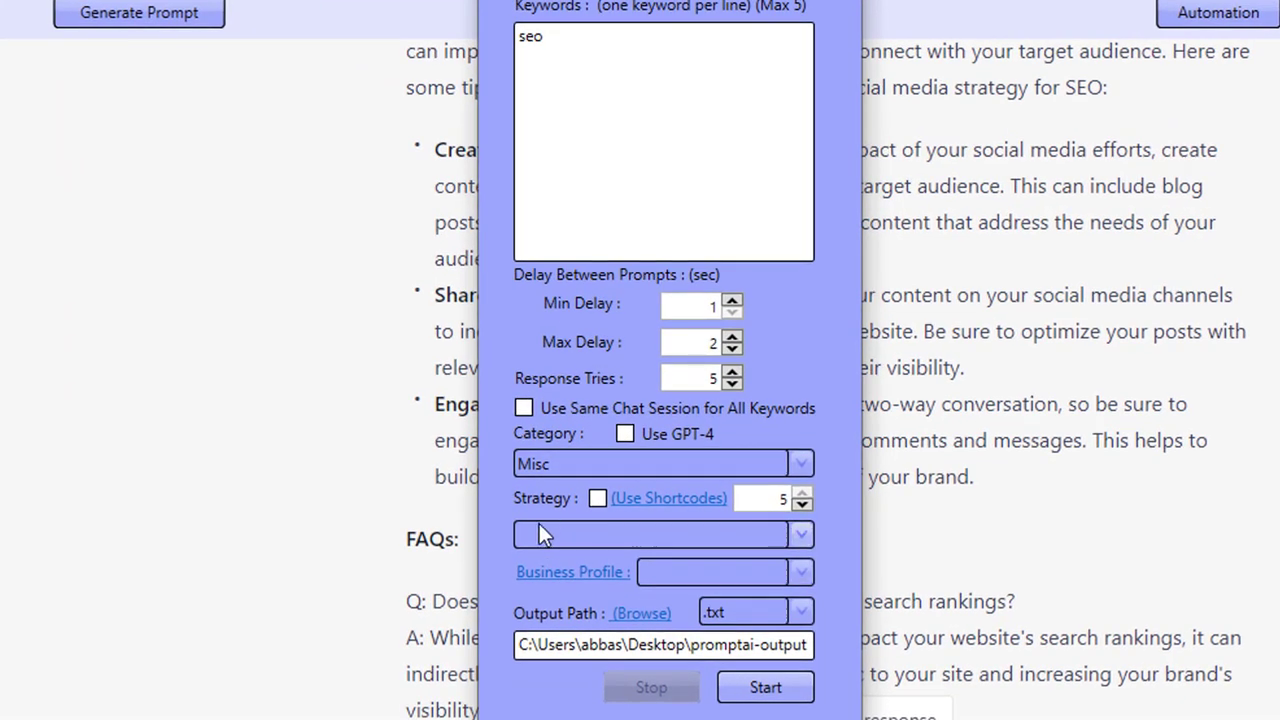
left_click(543, 516)
left_click(558, 688)
left_click(548, 36)
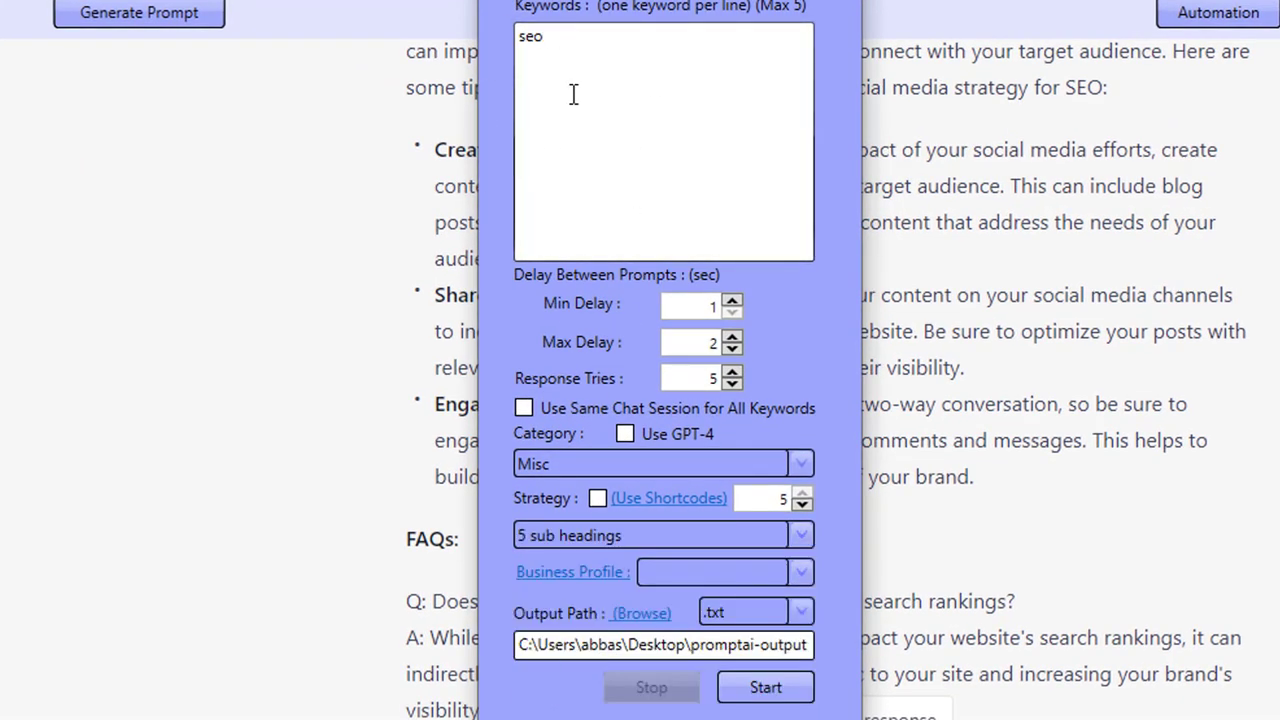
double_click(699, 304)
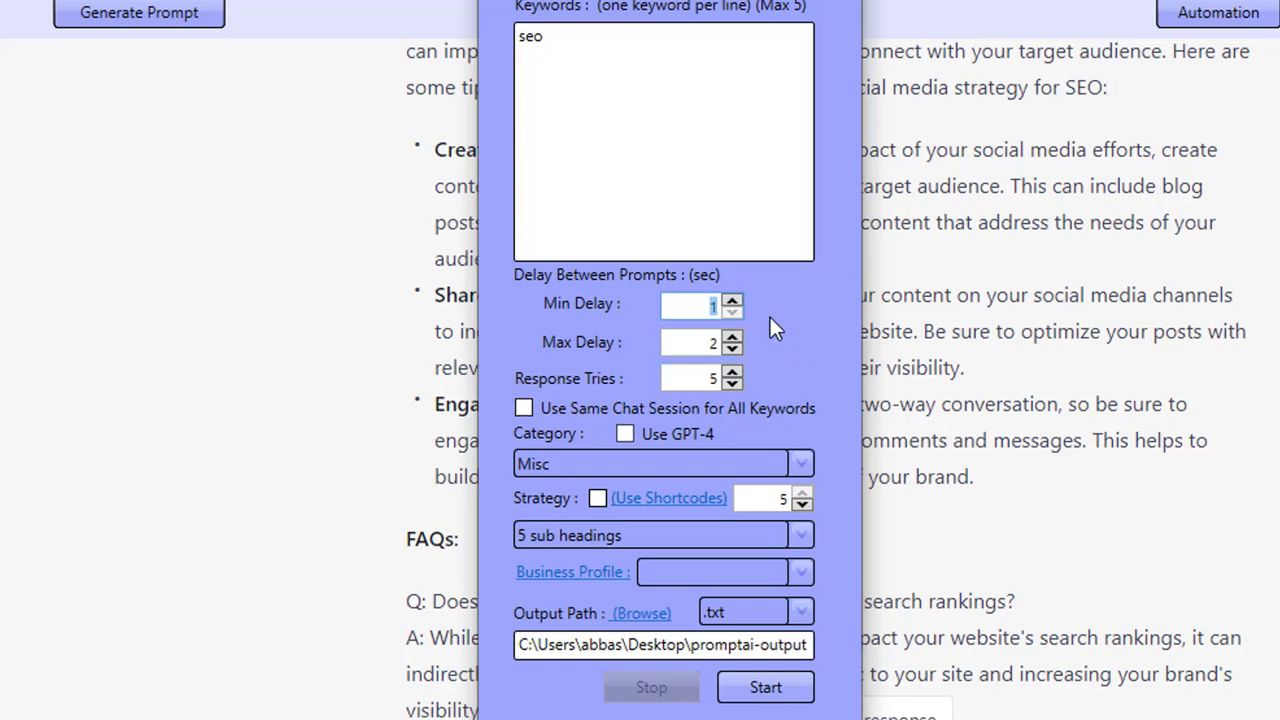
left_click(765, 688)
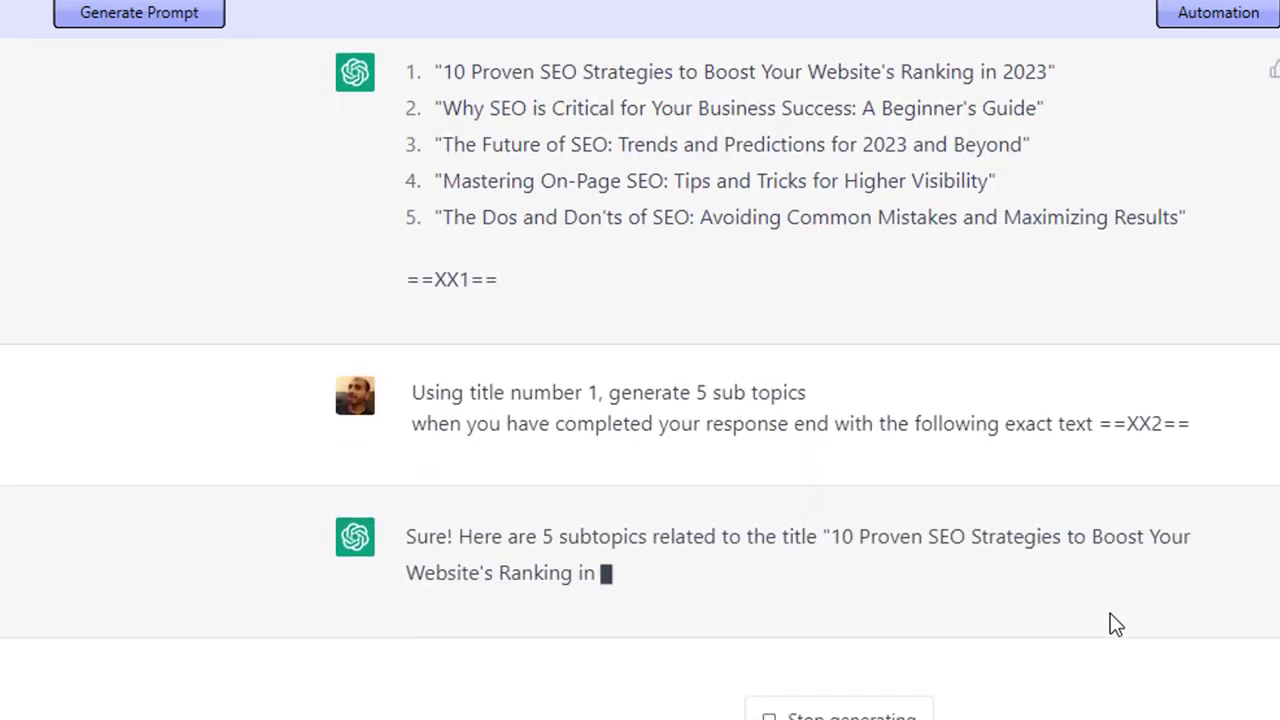
Examine the generated titles and five sub topics, and the prompt that was sent for sub topic number 1.
scroll(1160, 583, "up", 3)
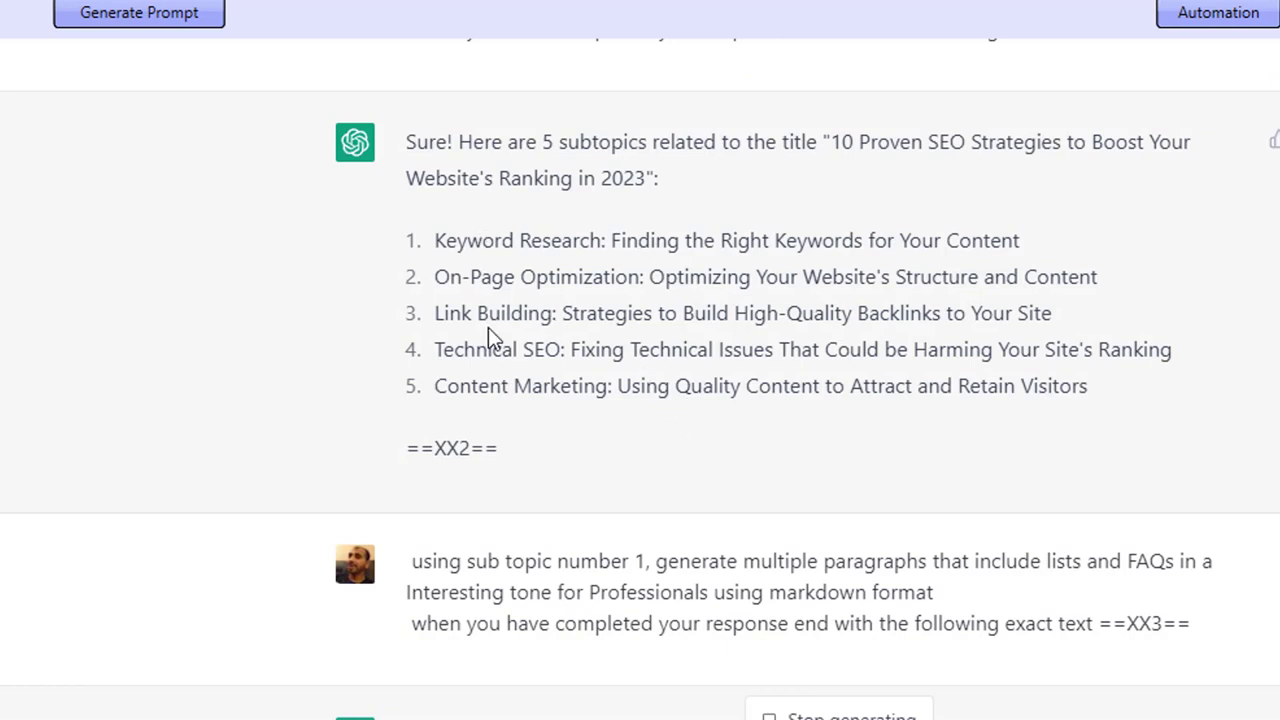
left_click_drag(500, 388, 467, 257)
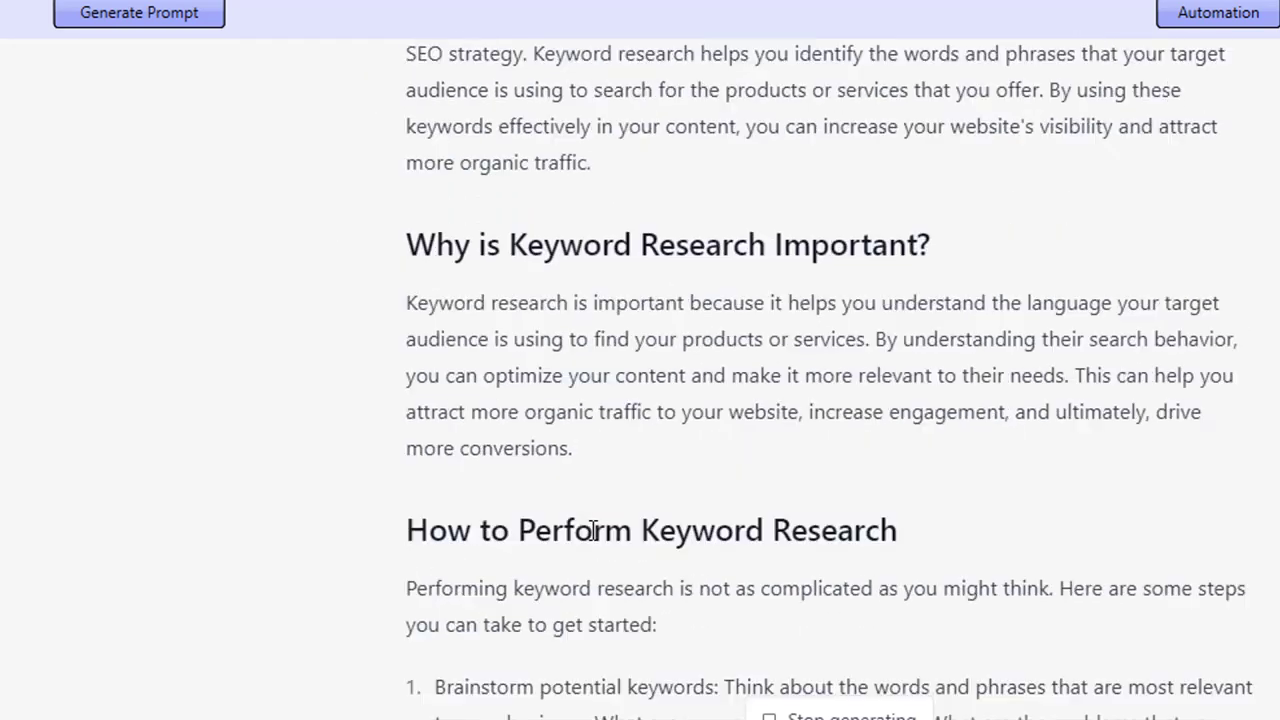
scroll(592, 532, "up", 5)
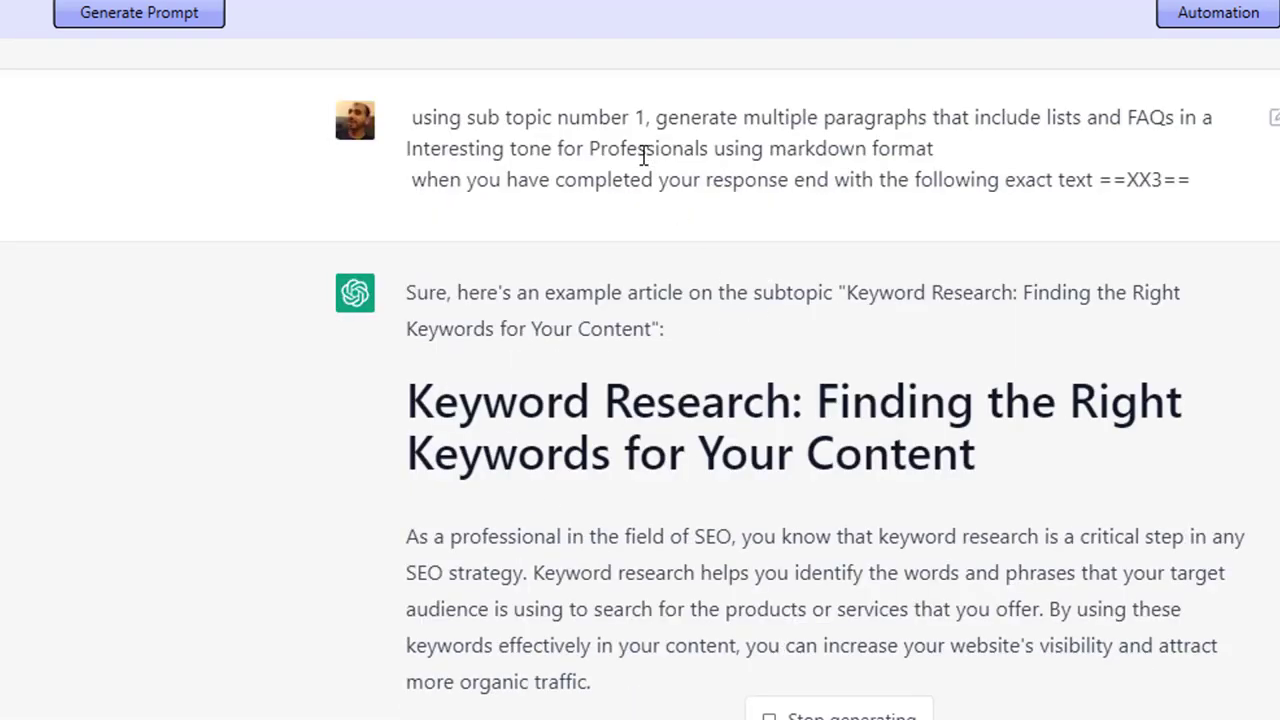
left_click_drag(643, 148, 705, 148)
left_click(707, 396)
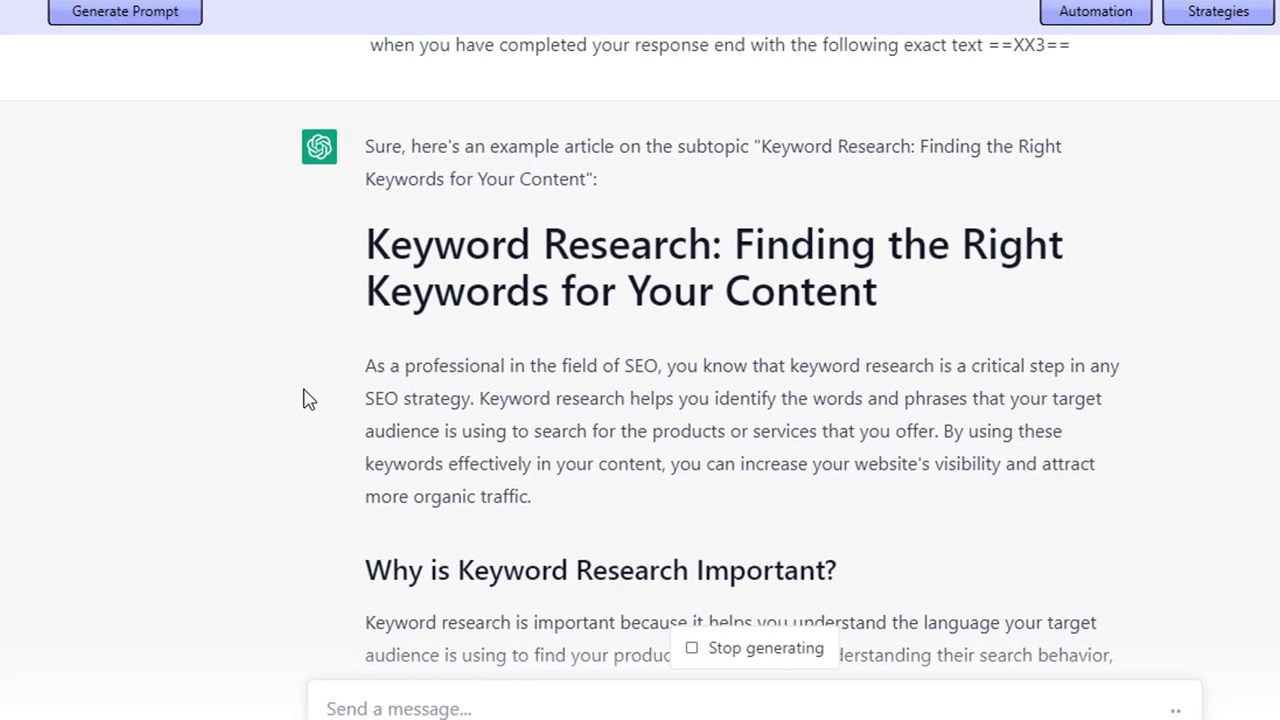
Read through the generated Keyword Research article, from its introduction and subheadings to the FAQs and closing paragraph.
left_click_drag(502, 403, 570, 511)
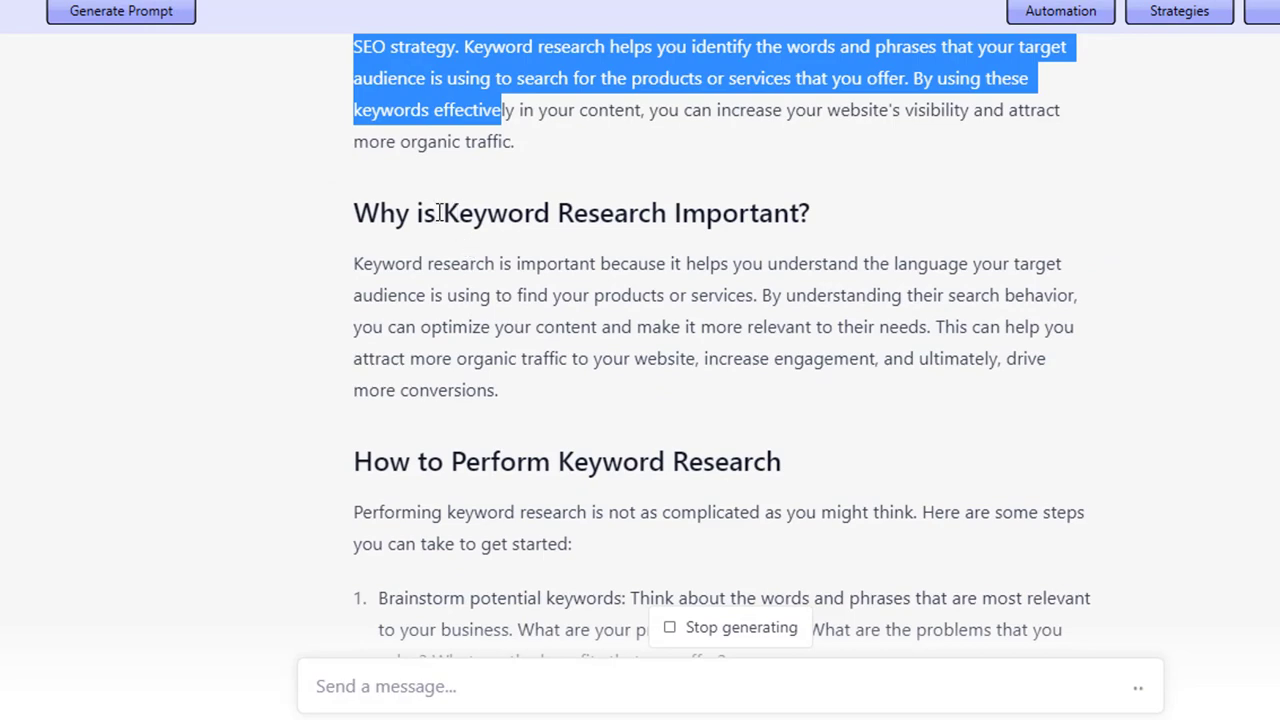
left_click_drag(440, 212, 680, 243)
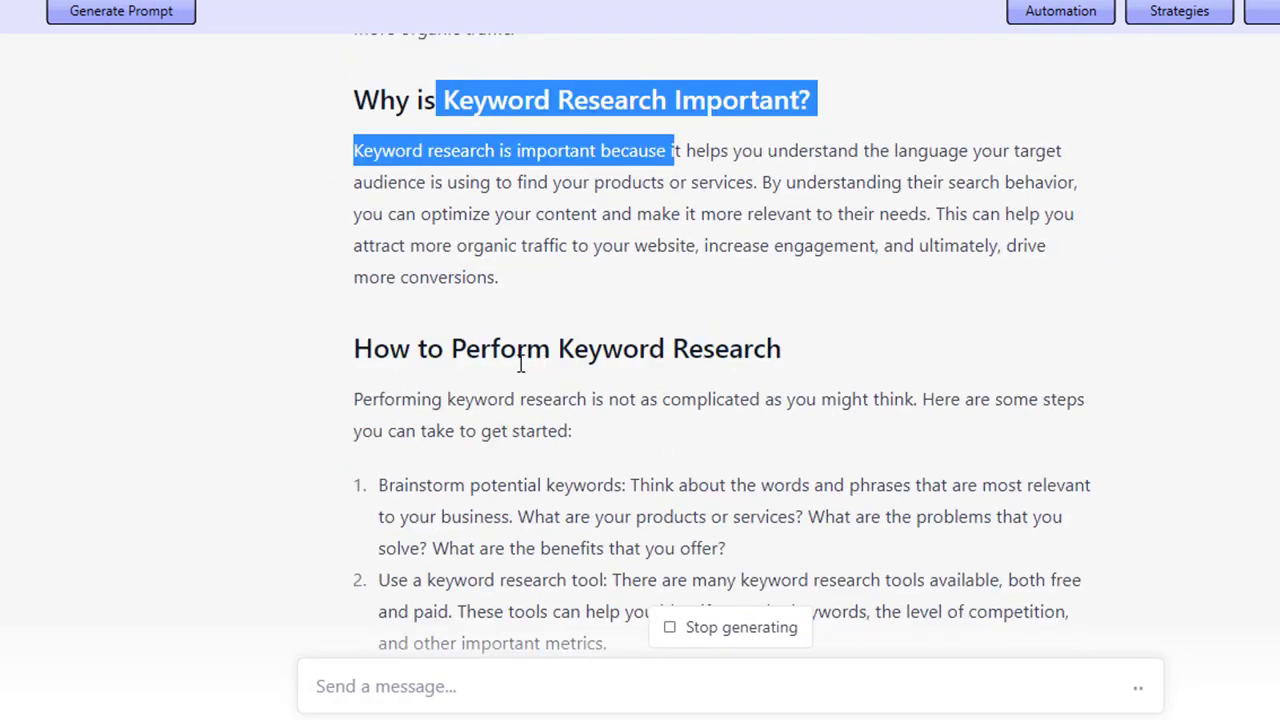
left_click_drag(491, 348, 640, 349)
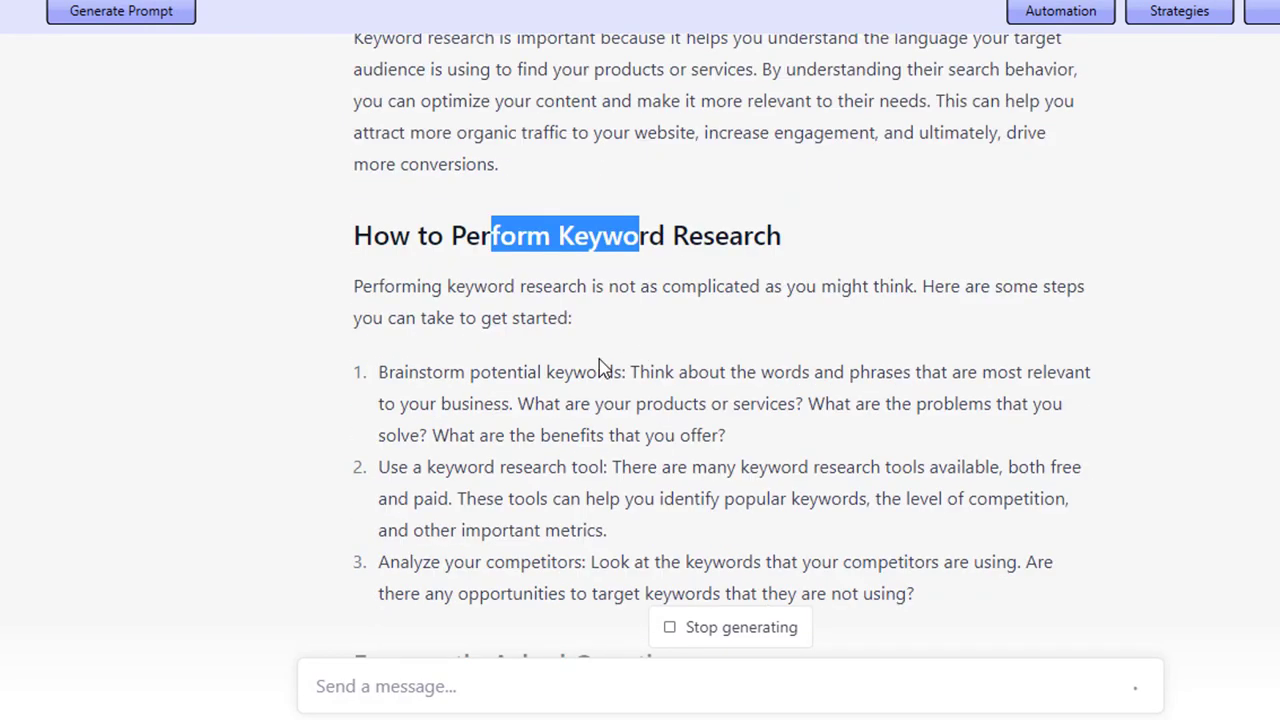
scroll(617, 360, "up", 2)
scroll(525, 190, "up", 2)
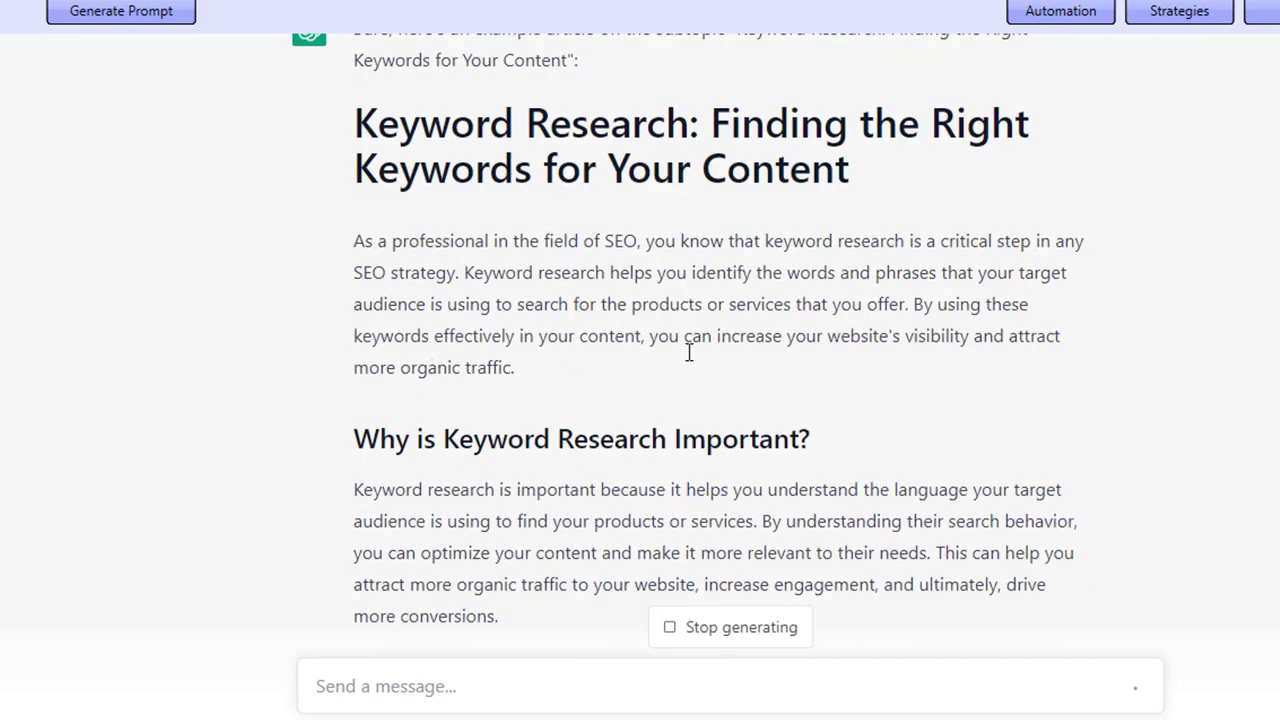
scroll(688, 352, "down", 4)
scroll(447, 355, "down", 4)
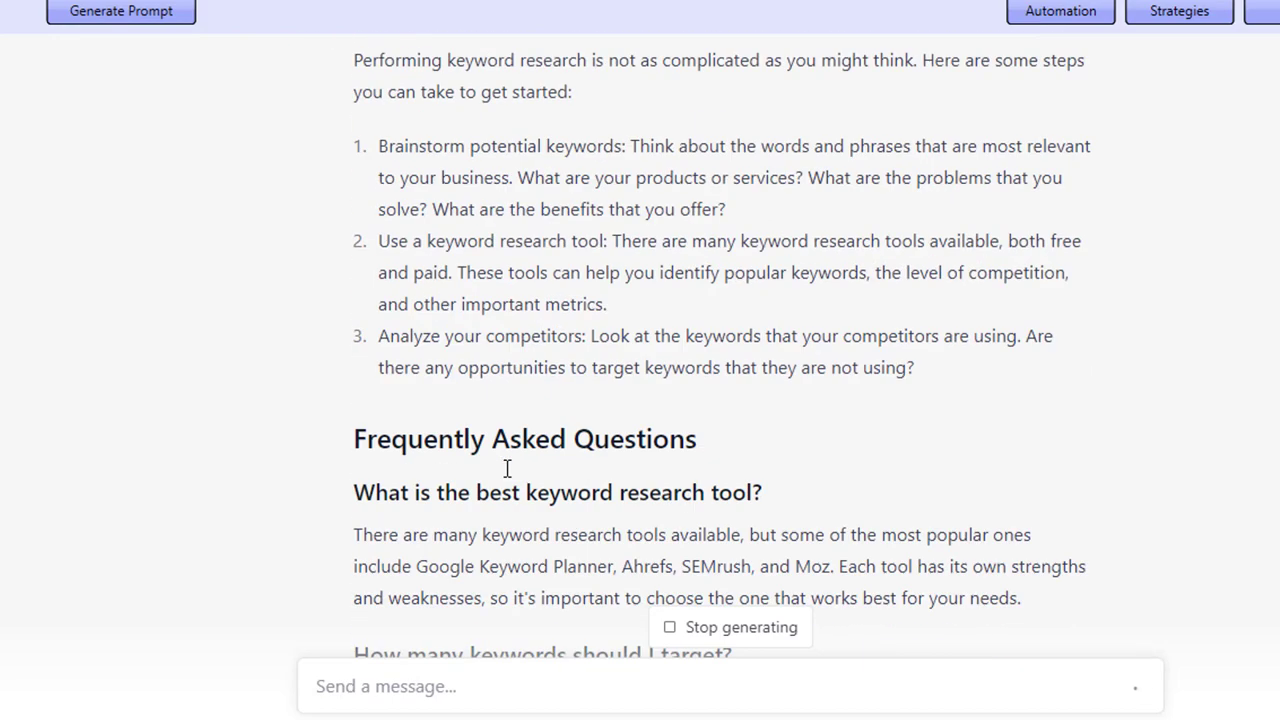
scroll(520, 460, "down", 9)
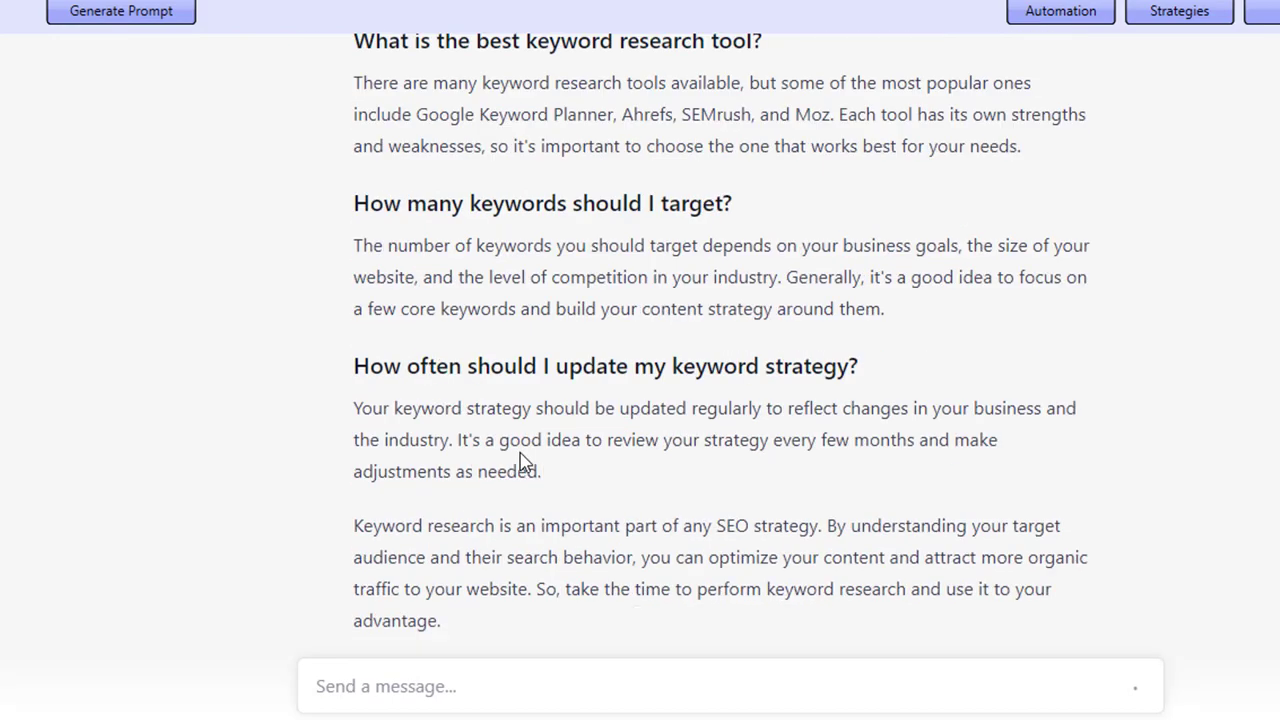
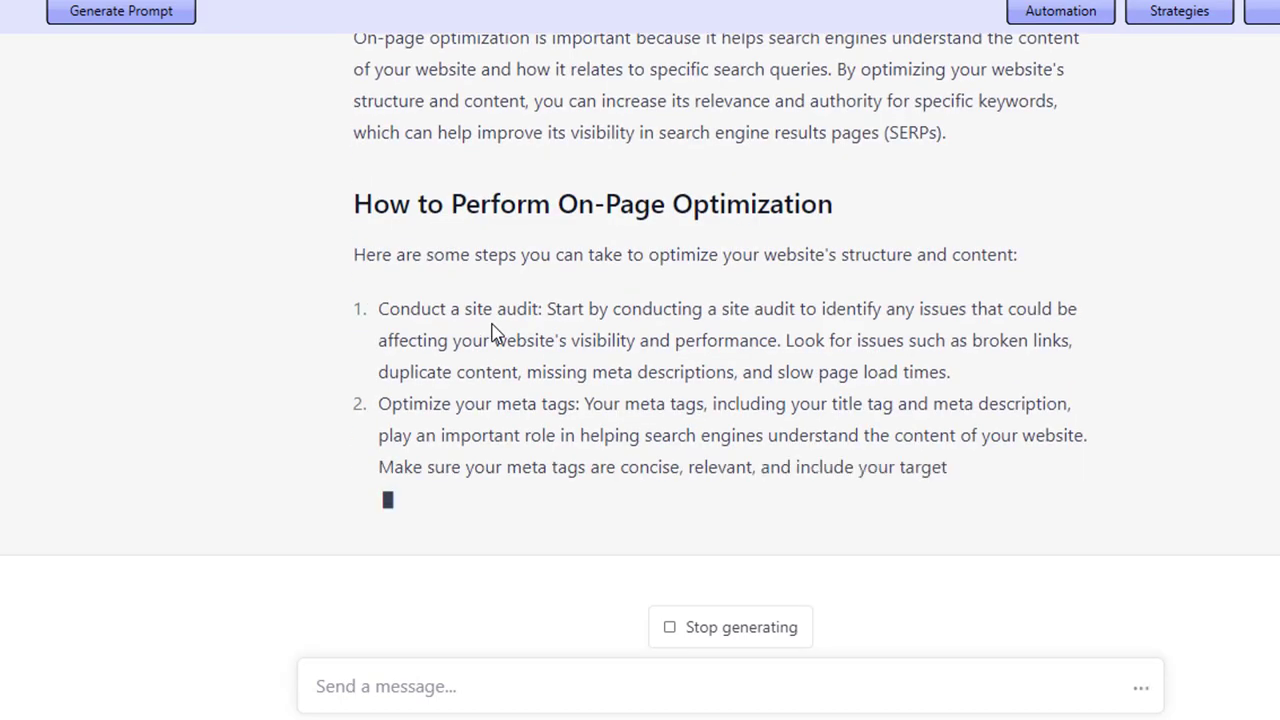
Compare the five sub topics in the list with the generated keyword research, on-page optimization and link building sections.
scroll(490, 340, "up", 15)
scroll(490, 350, "up", 20)
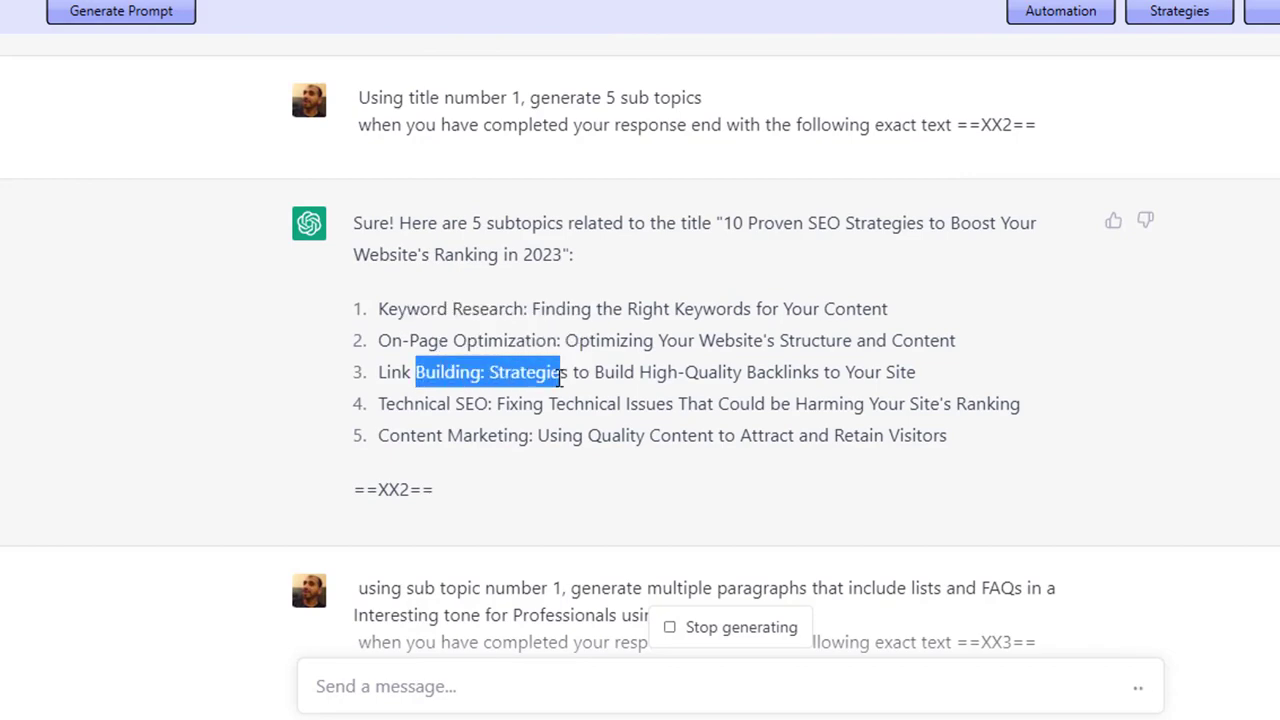
scroll(465, 410, "down", 16)
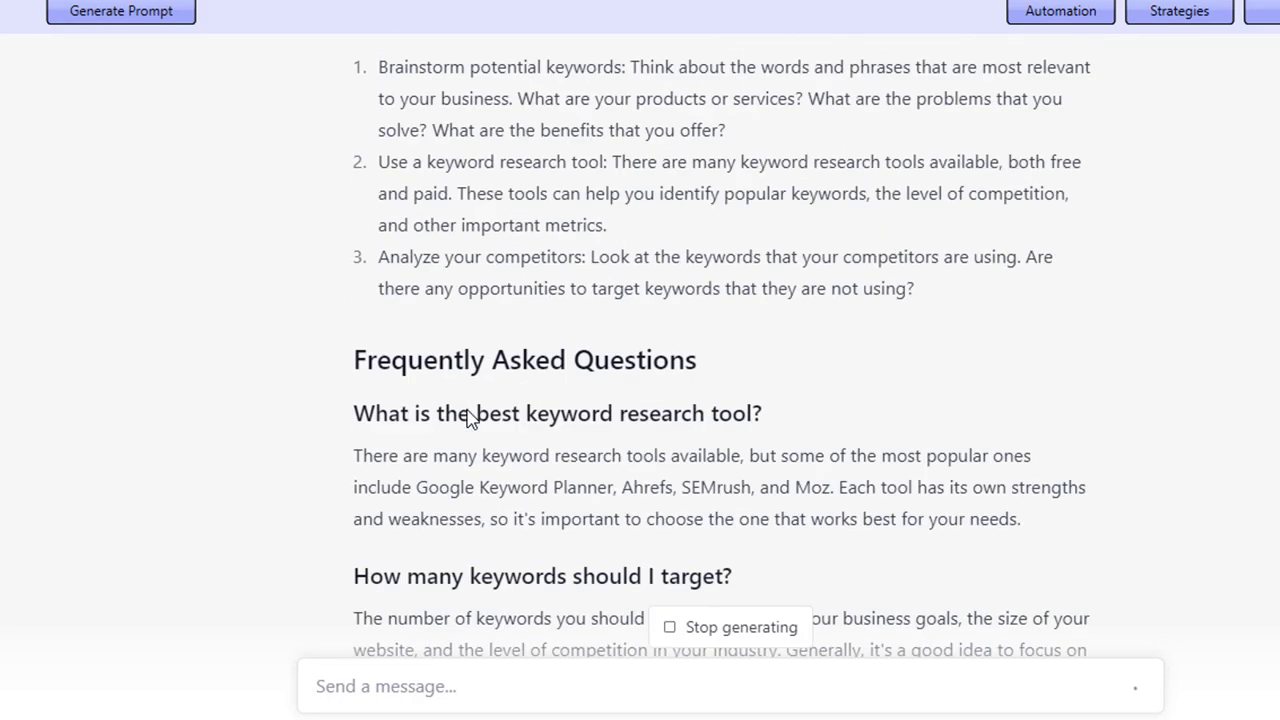
scroll(470, 418, "up", 6)
scroll(470, 418, "up", 3)
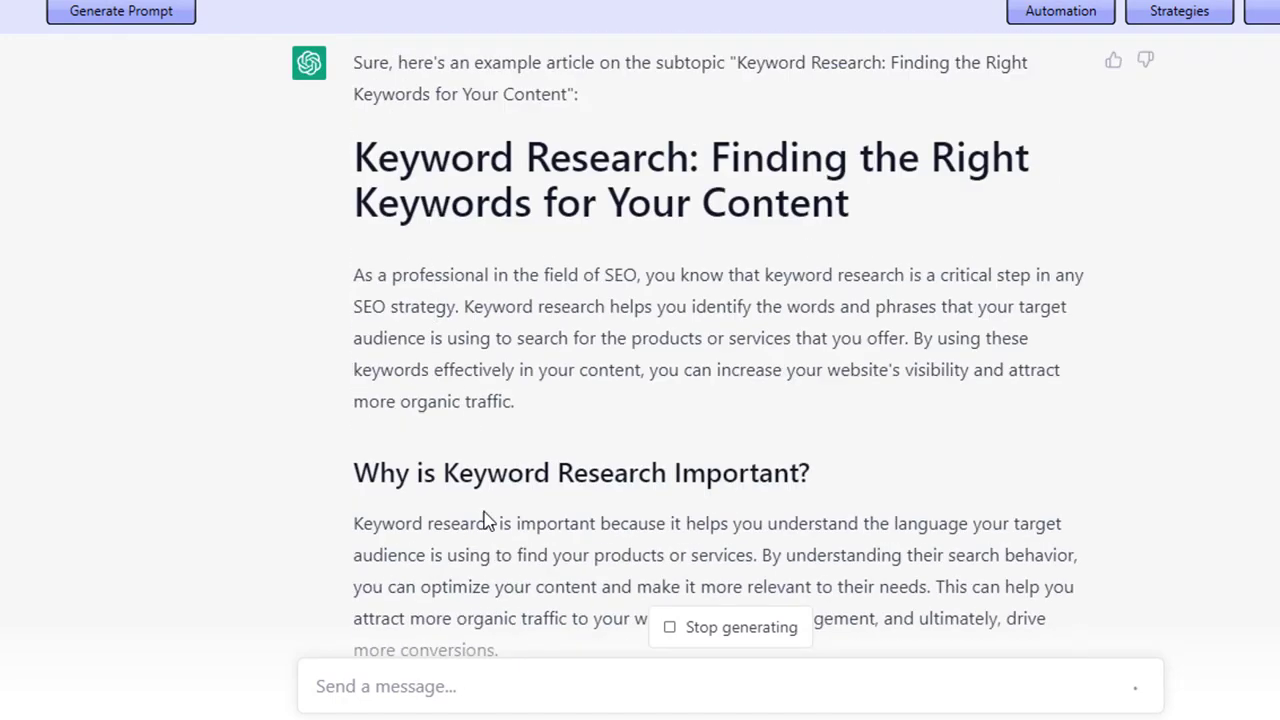
scroll(485, 502, "down", 20)
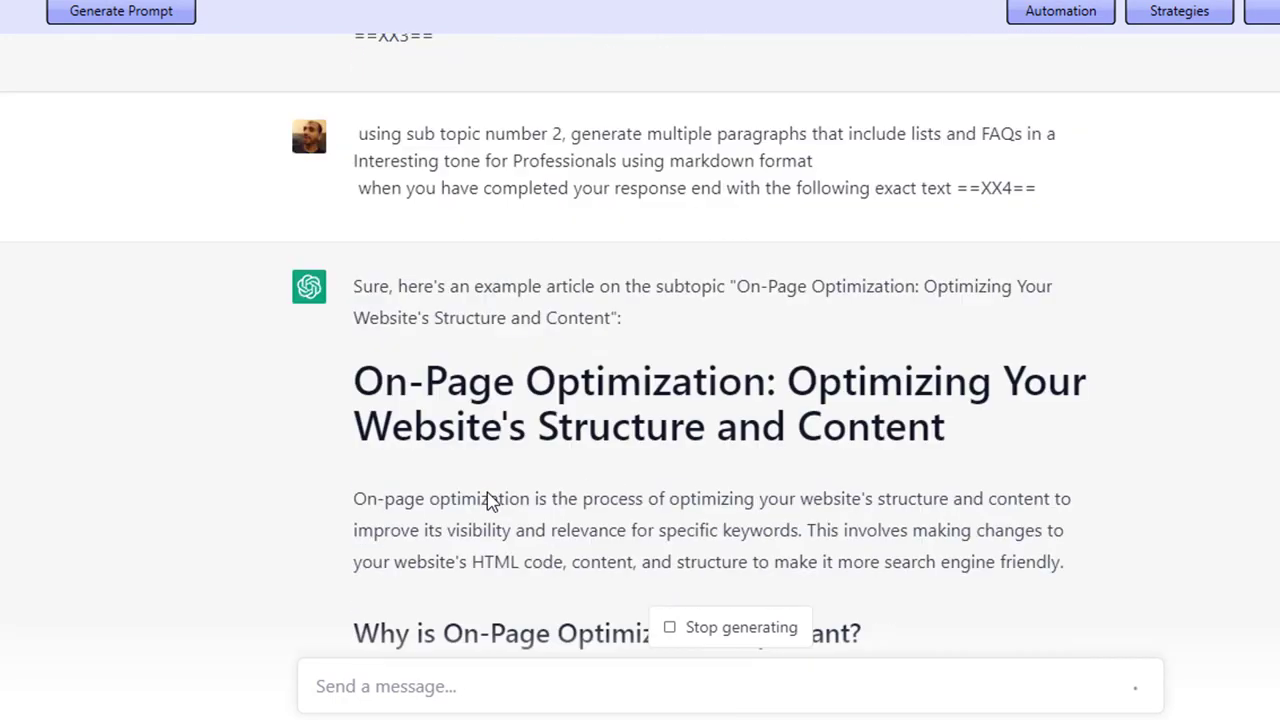
scroll(606, 510, "down", 20)
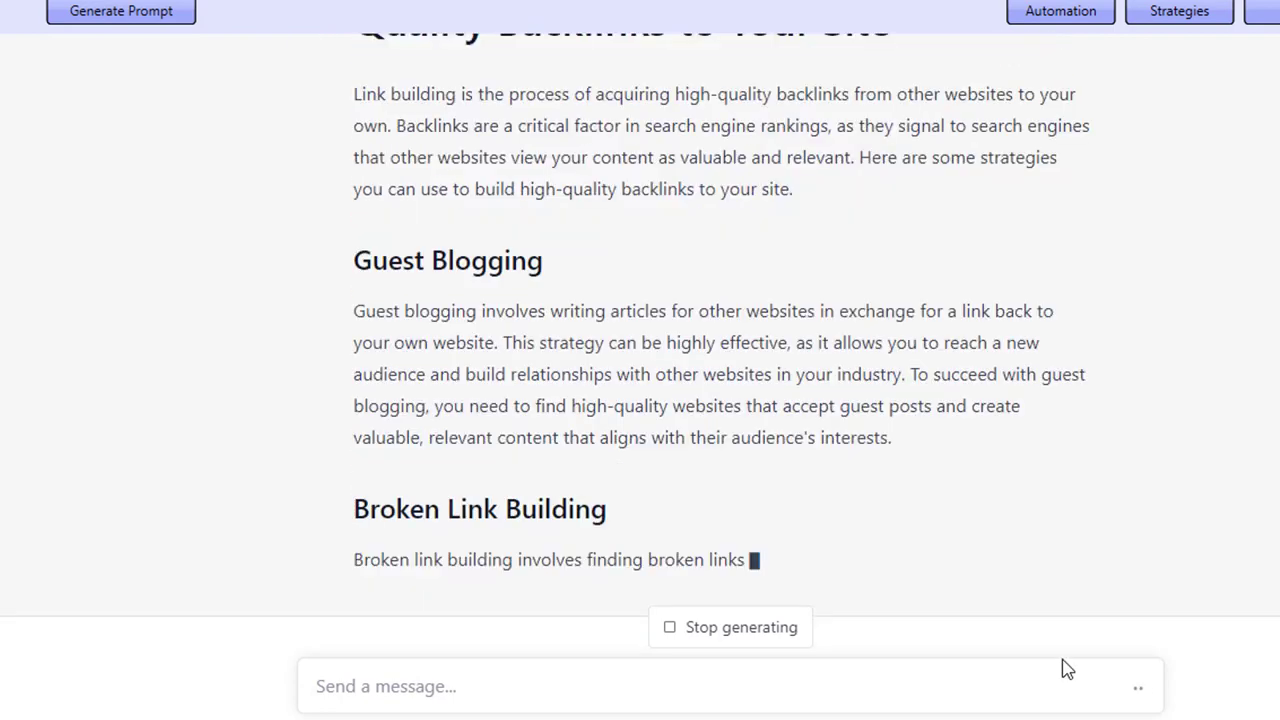
scroll(1138, 437, "up", 2)
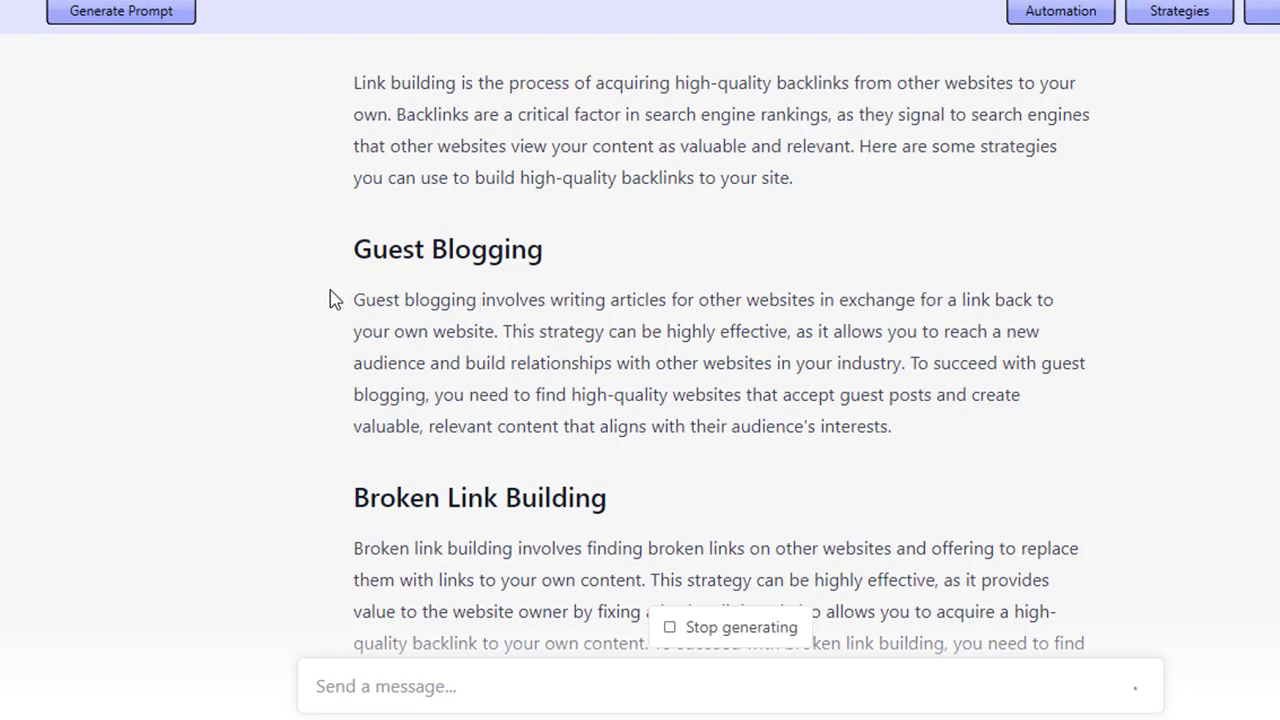
left_click_drag(370, 280, 477, 280)
left_click(480, 290)
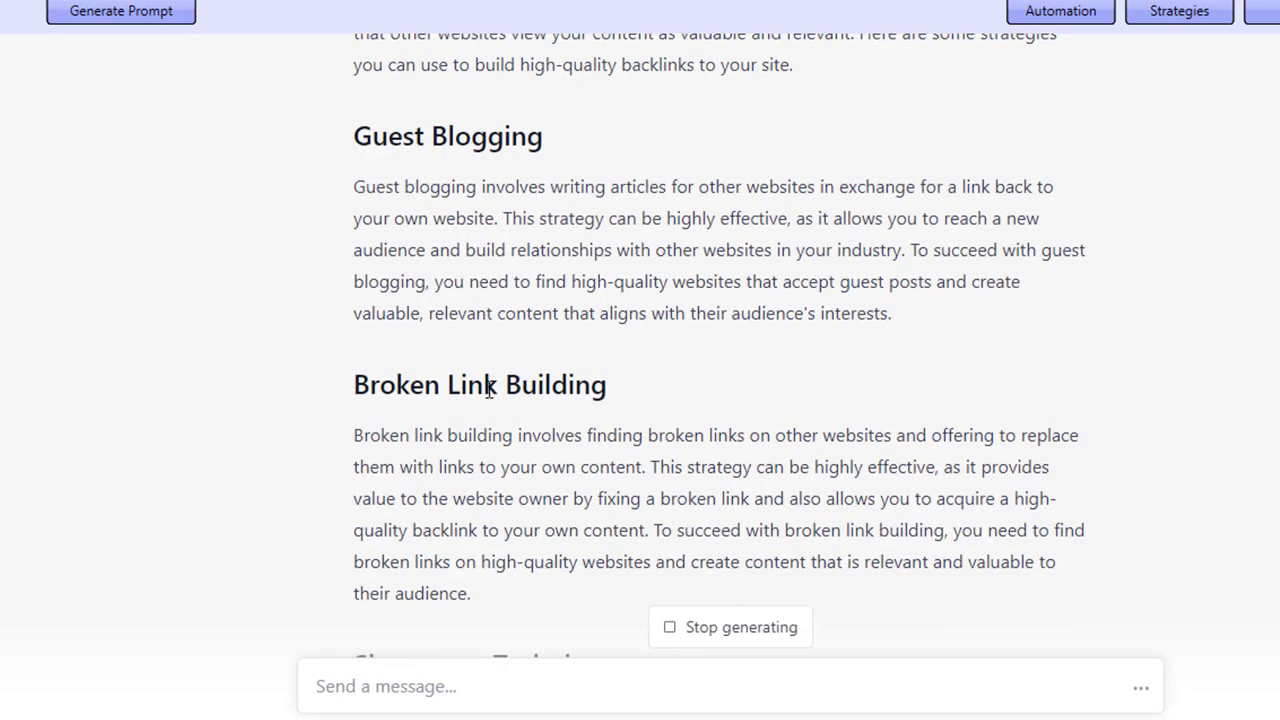
Read through the generated Link Building article, from Guest Blogging and Broken Link Building to the FAQs and conclusion.
double_click(537, 384)
left_click_drag(408, 338, 605, 326)
scroll(605, 326, "up", 5)
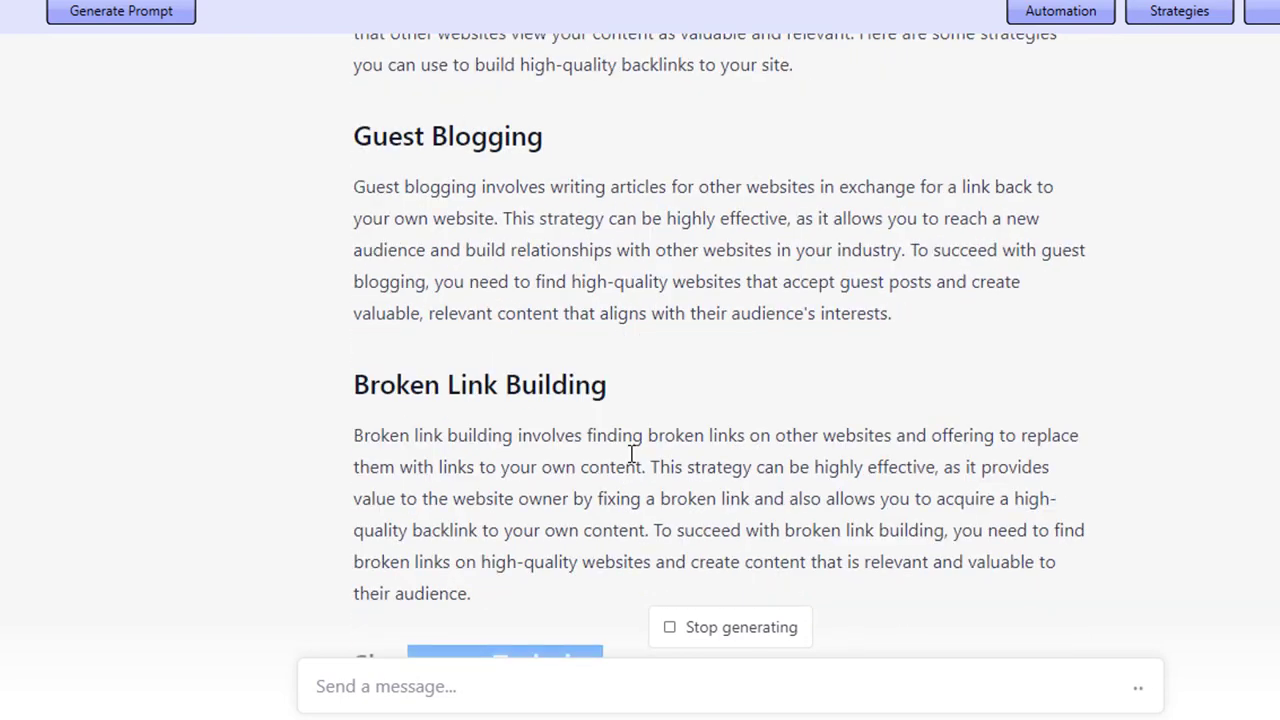
scroll(631, 455, "up", 3)
scroll(631, 463, "down", 13)
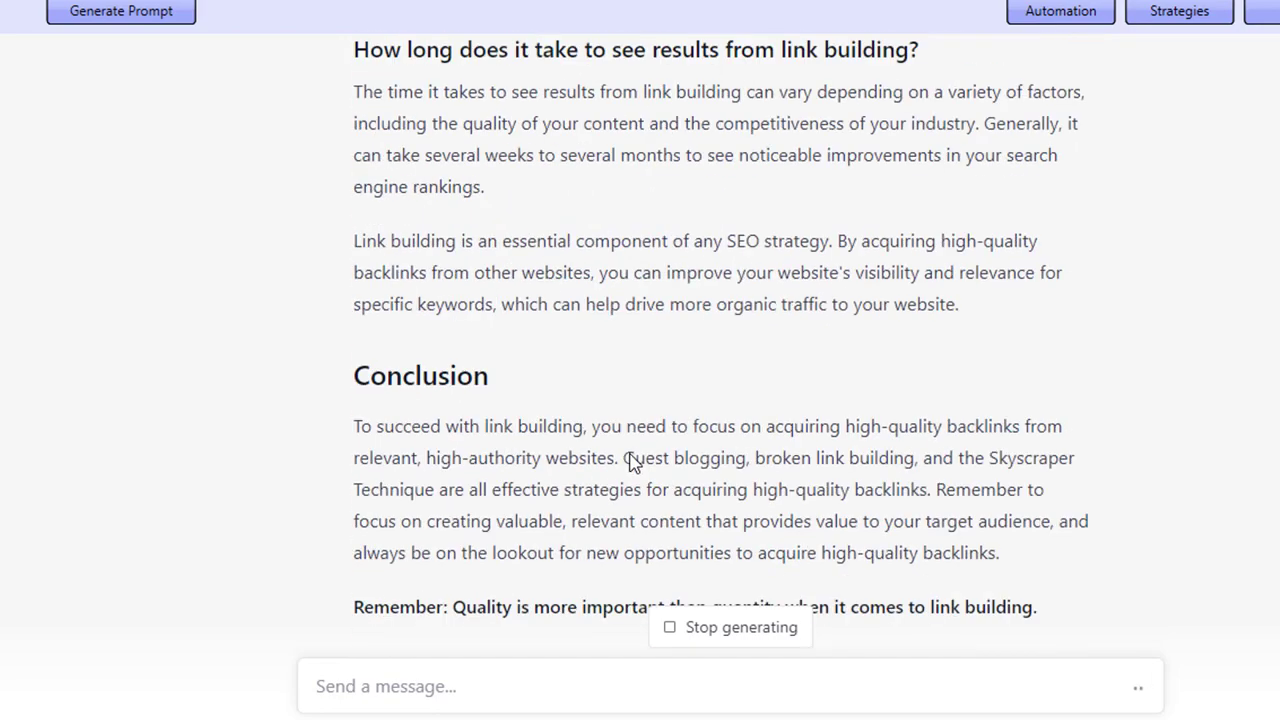
scroll(631, 463, "up", 2)
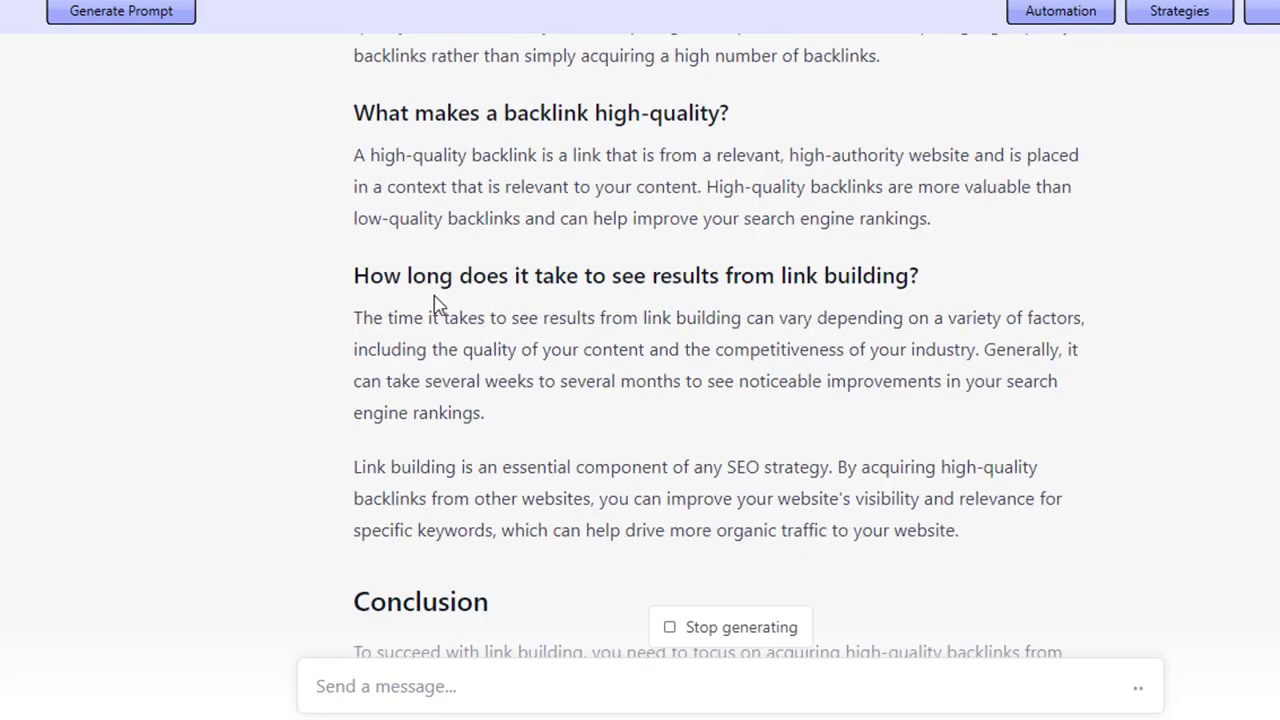
scroll(662, 452, "down", 4)
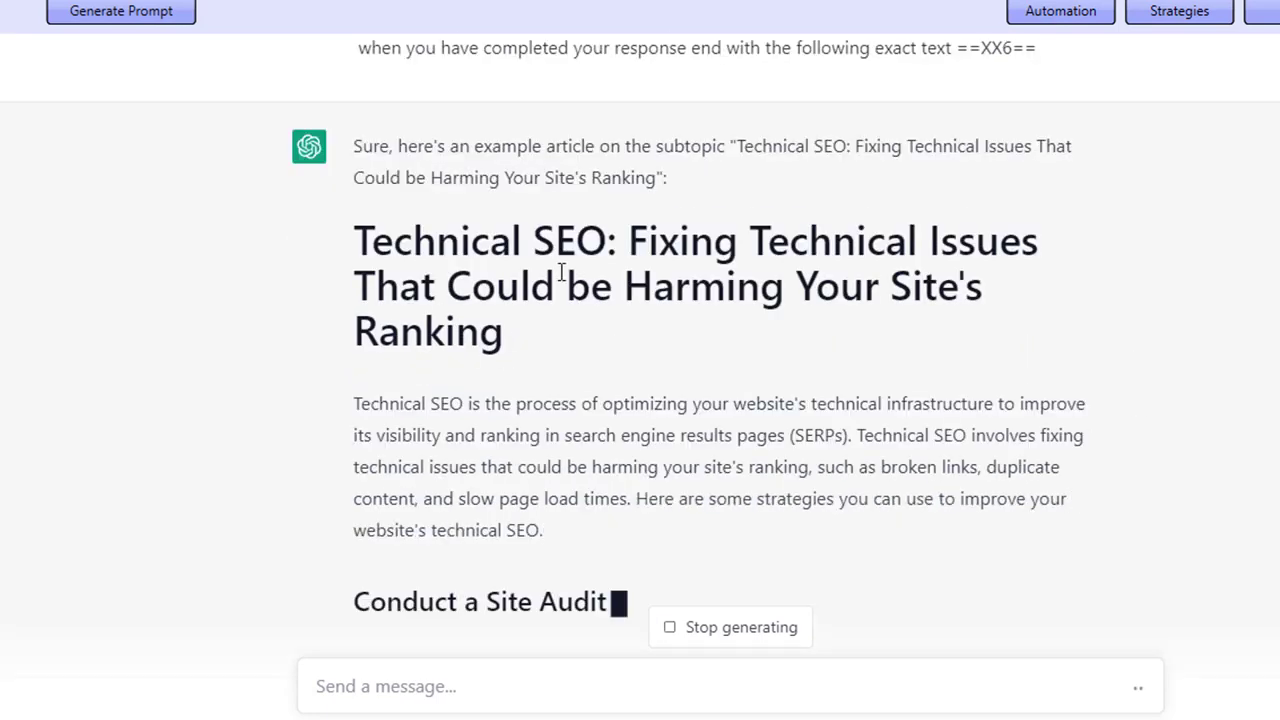
Examine the Technical SEO article as it is generated, including its title, site audit, website speed, broken links and FAQ sections.
scroll(784, 425, "up", 3)
left_click_drag(525, 333, 617, 333)
scroll(634, 383, "down", 5)
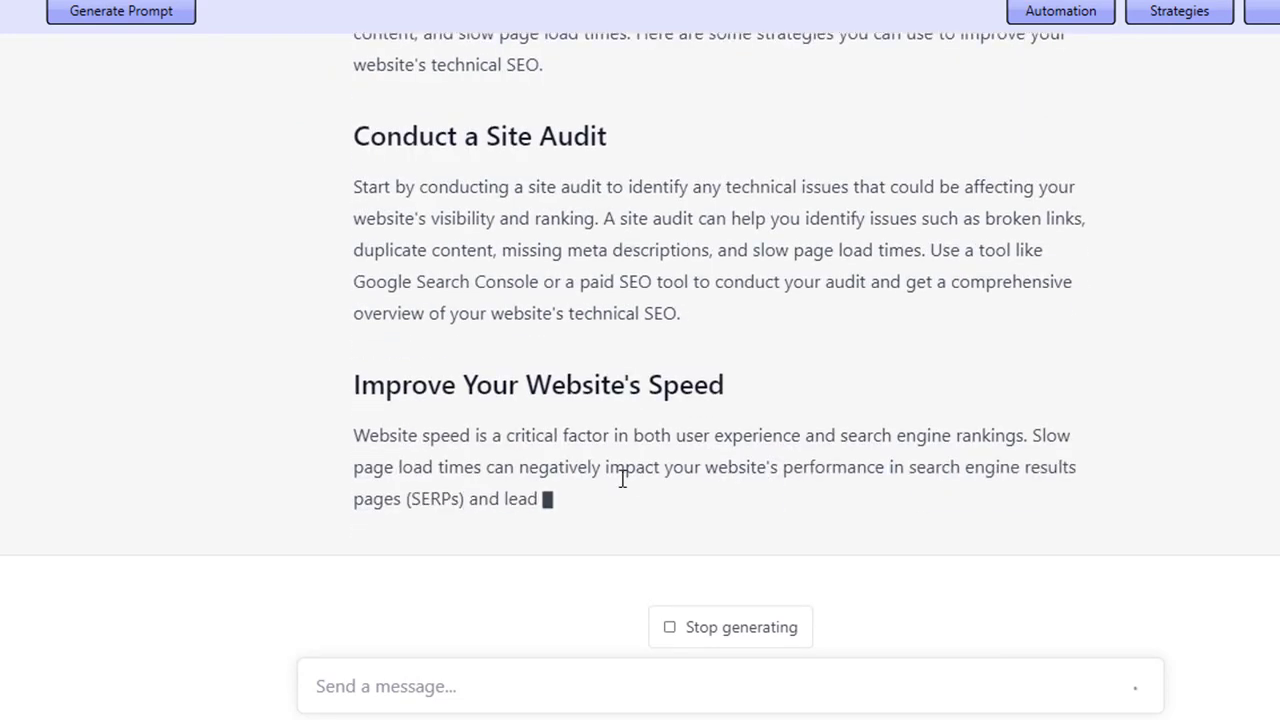
scroll(485, 452, "up", 2)
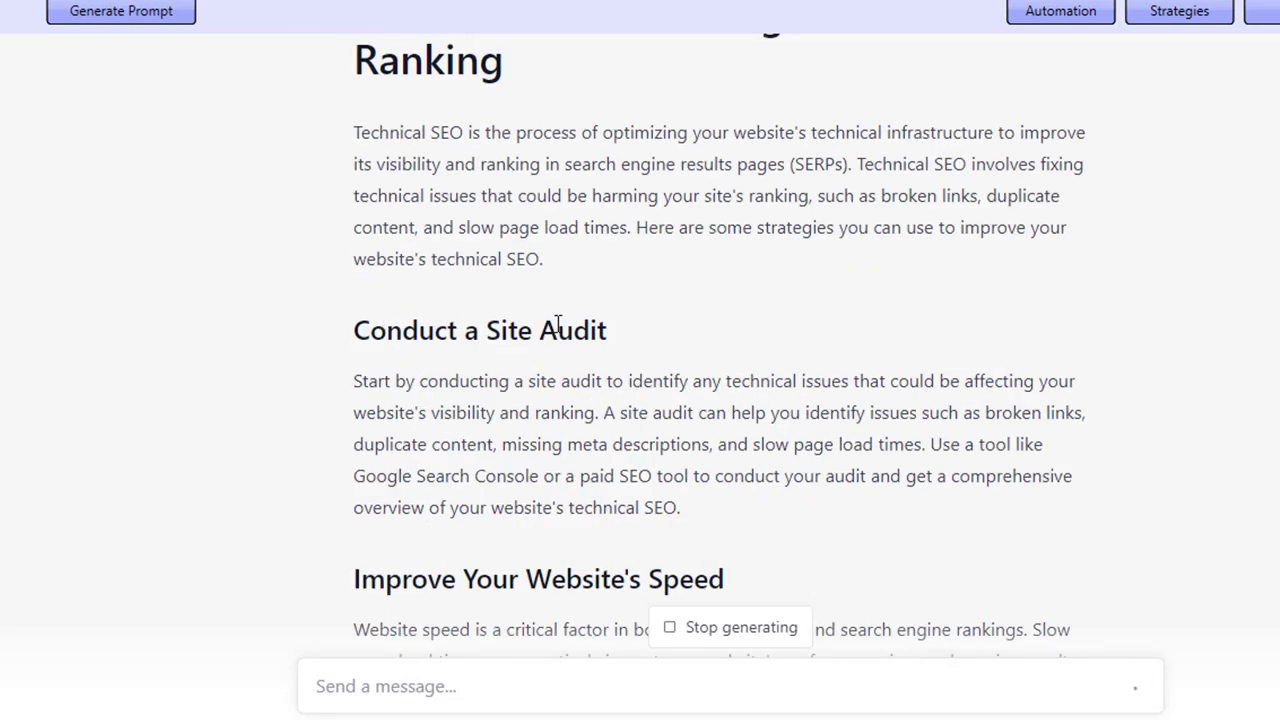
scroll(617, 437, "down", 2)
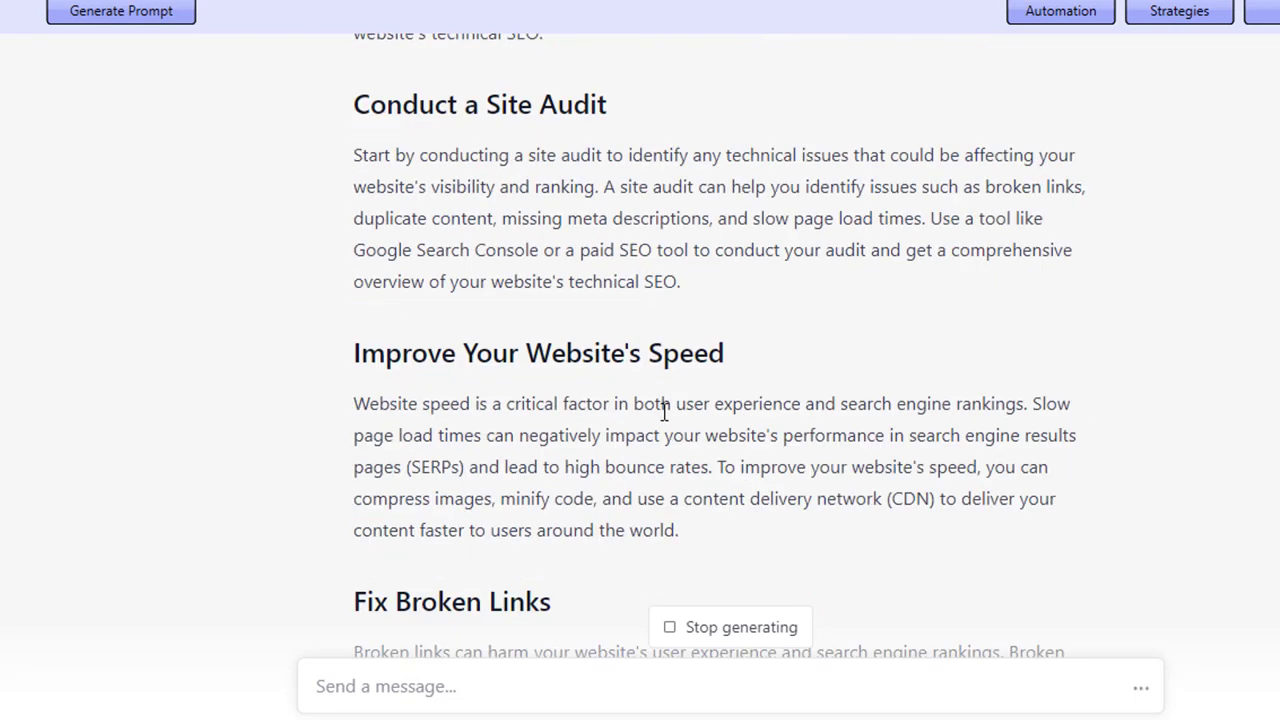
scroll(664, 410, "down", 2)
scroll(654, 445, "down", 2)
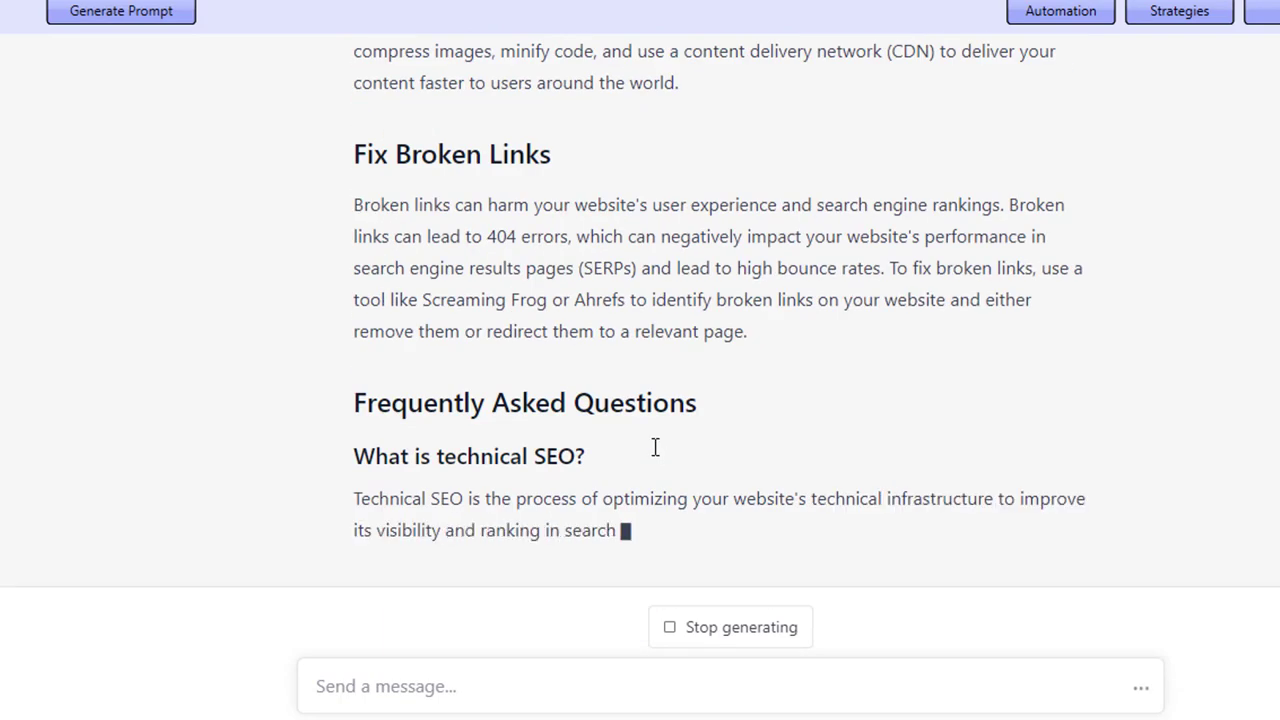
scroll(548, 236, "up", 3)
scroll(543, 468, "down", 5)
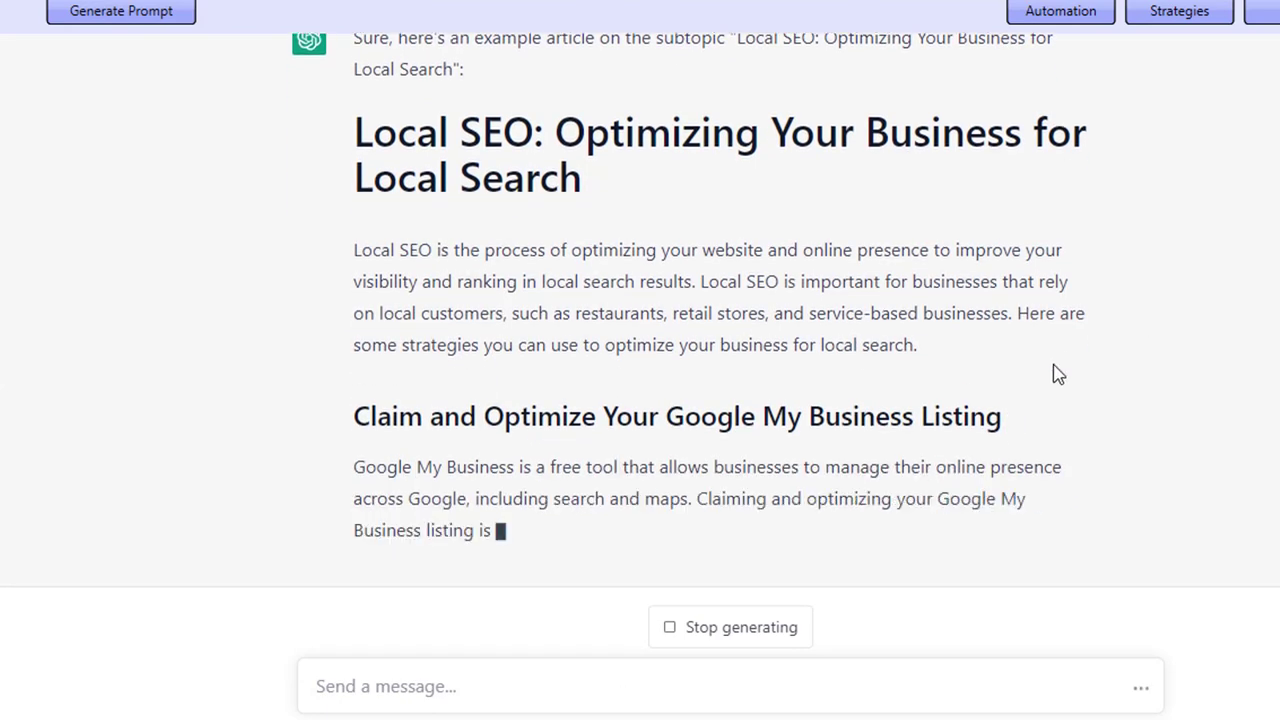
Review the generated Local SEO article and its prompt for sub topic number 5, and dismiss the automation completion message.
scroll(1028, 475, "up", 2)
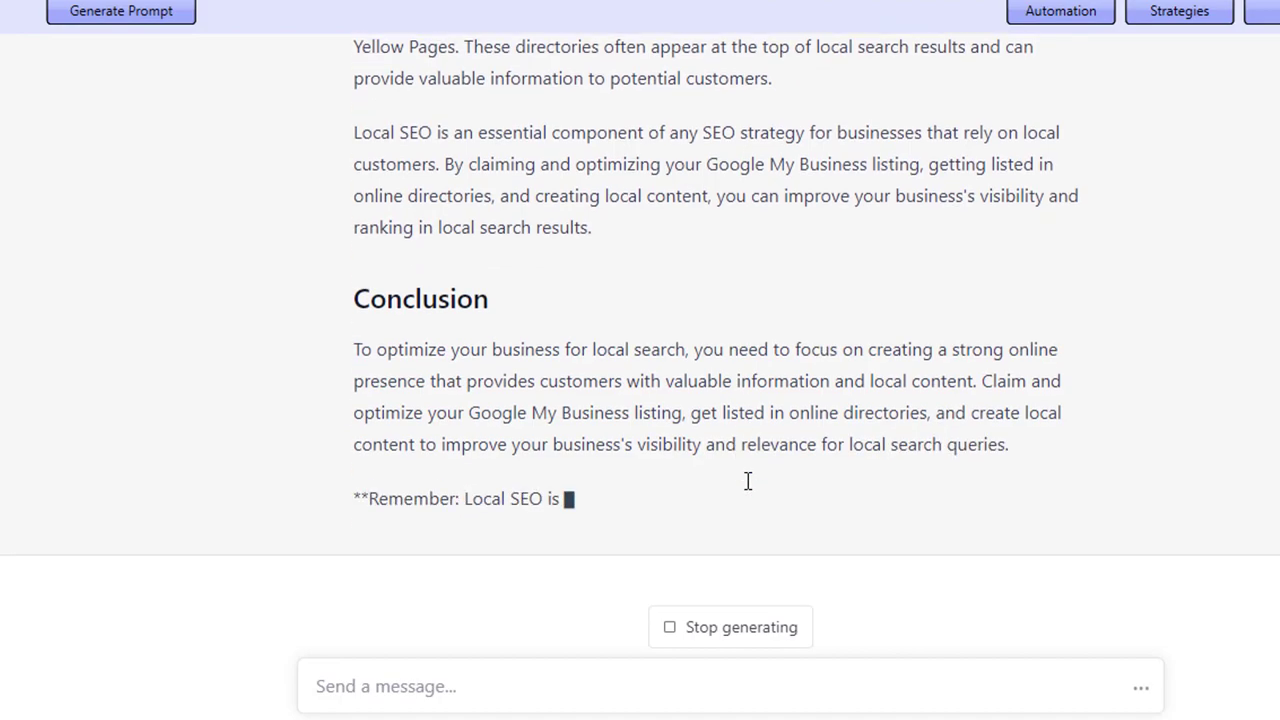
scroll(748, 481, "up", 10)
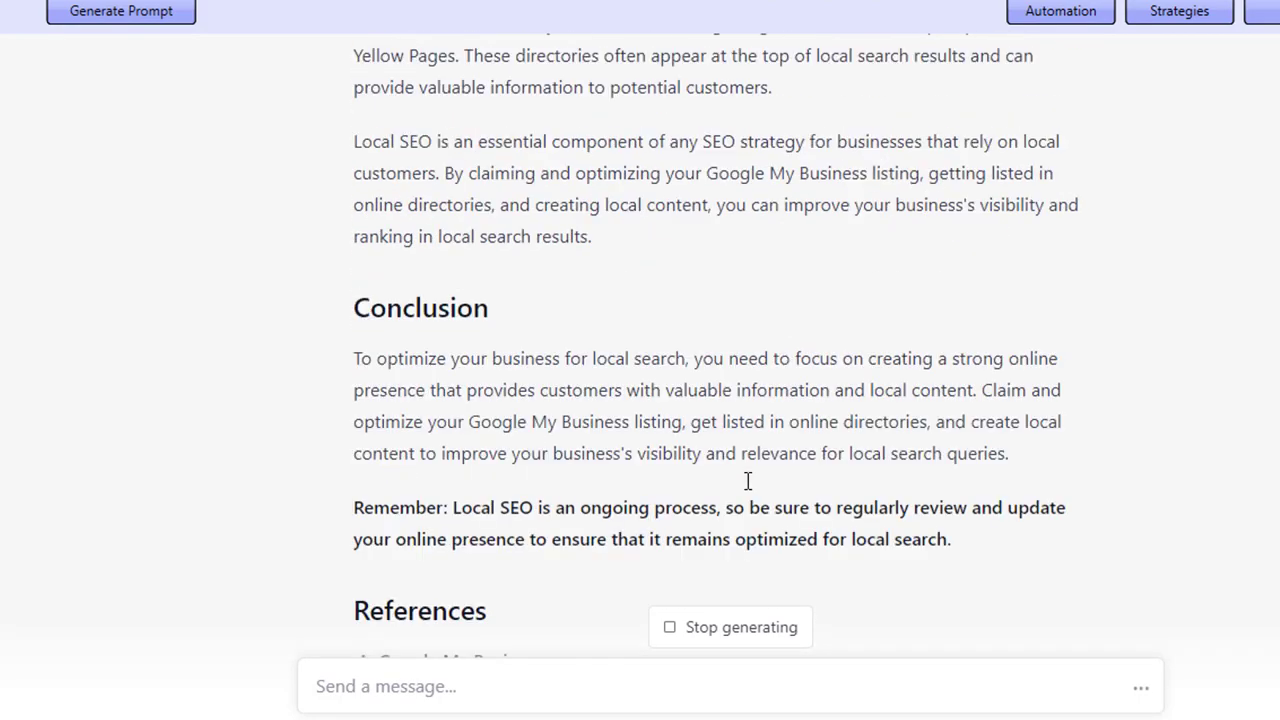
scroll(748, 481, "up", 10)
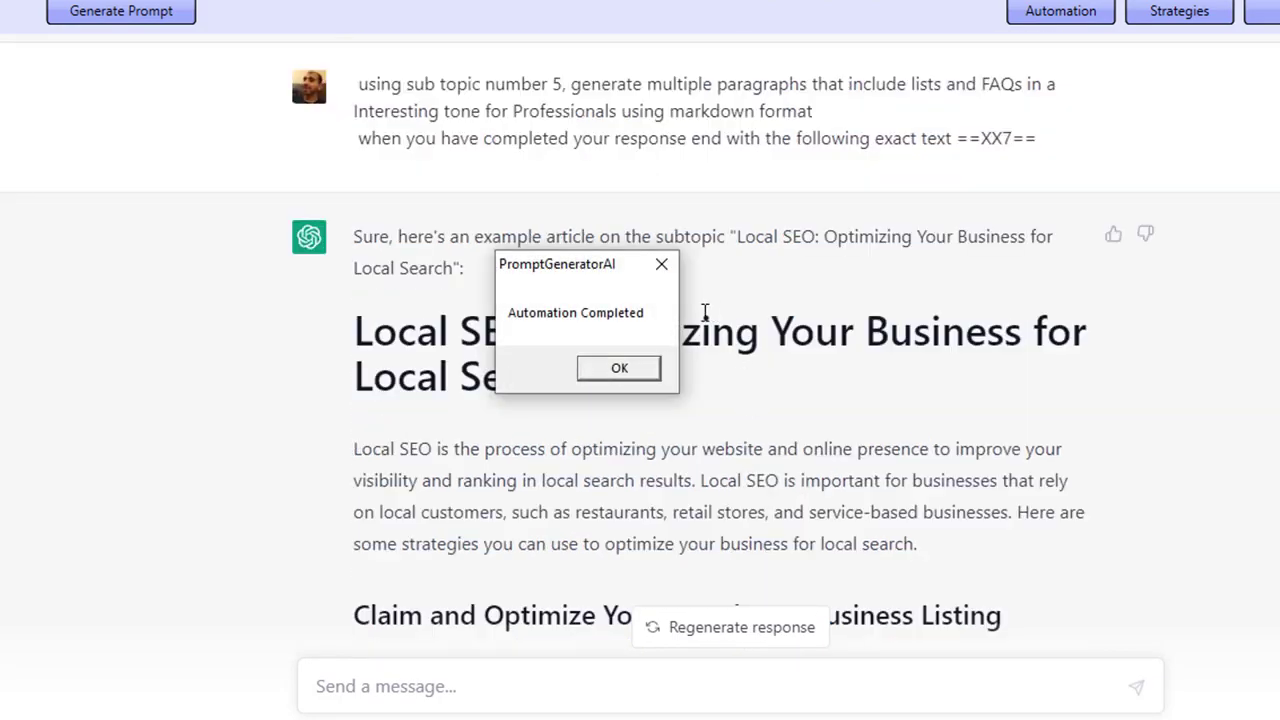
left_click(615, 369)
Review the earlier saved article in the text editor, from its last section back up to the headings list and opening paragraph.
scroll(617, 294, "down", 20)
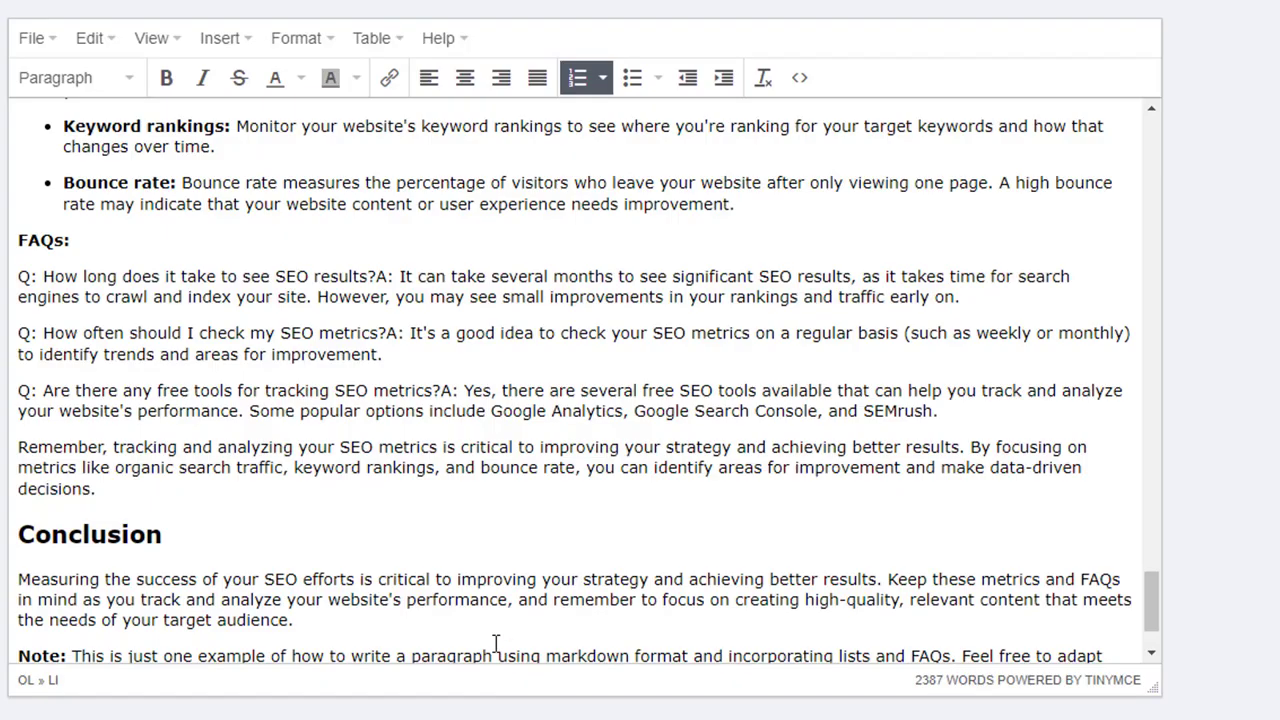
left_click(515, 621)
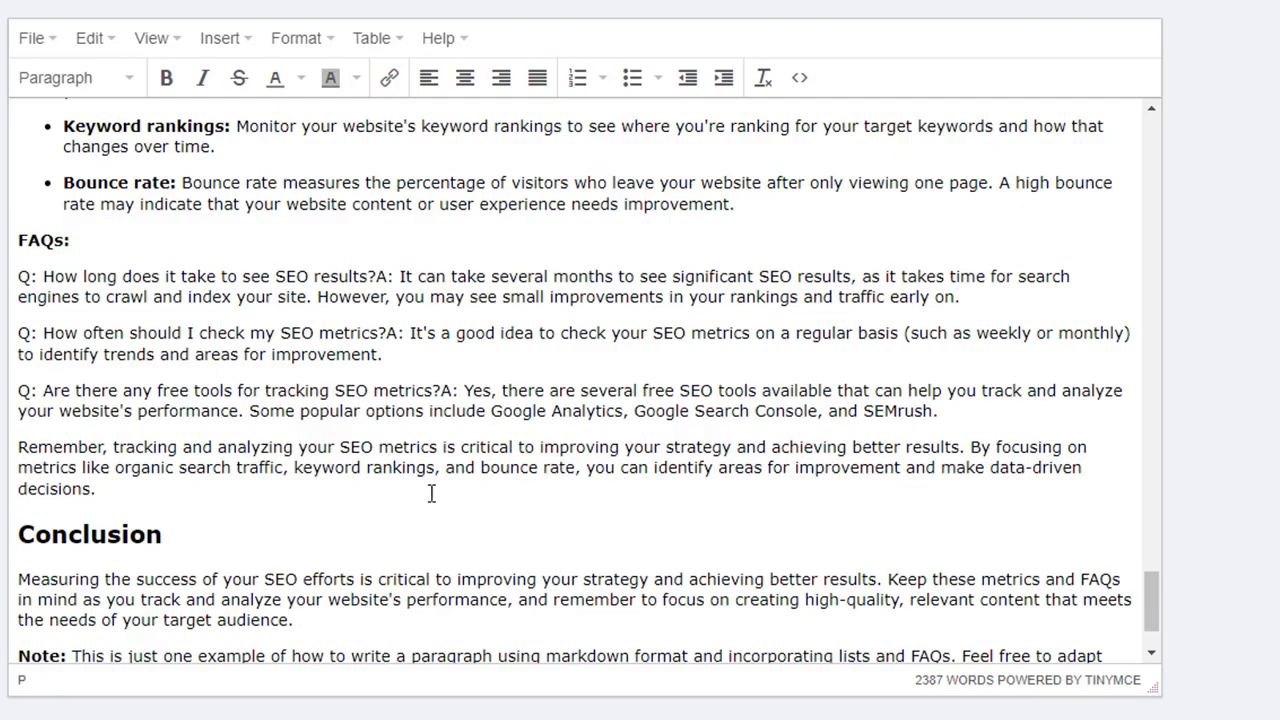
scroll(431, 493, "up", 20)
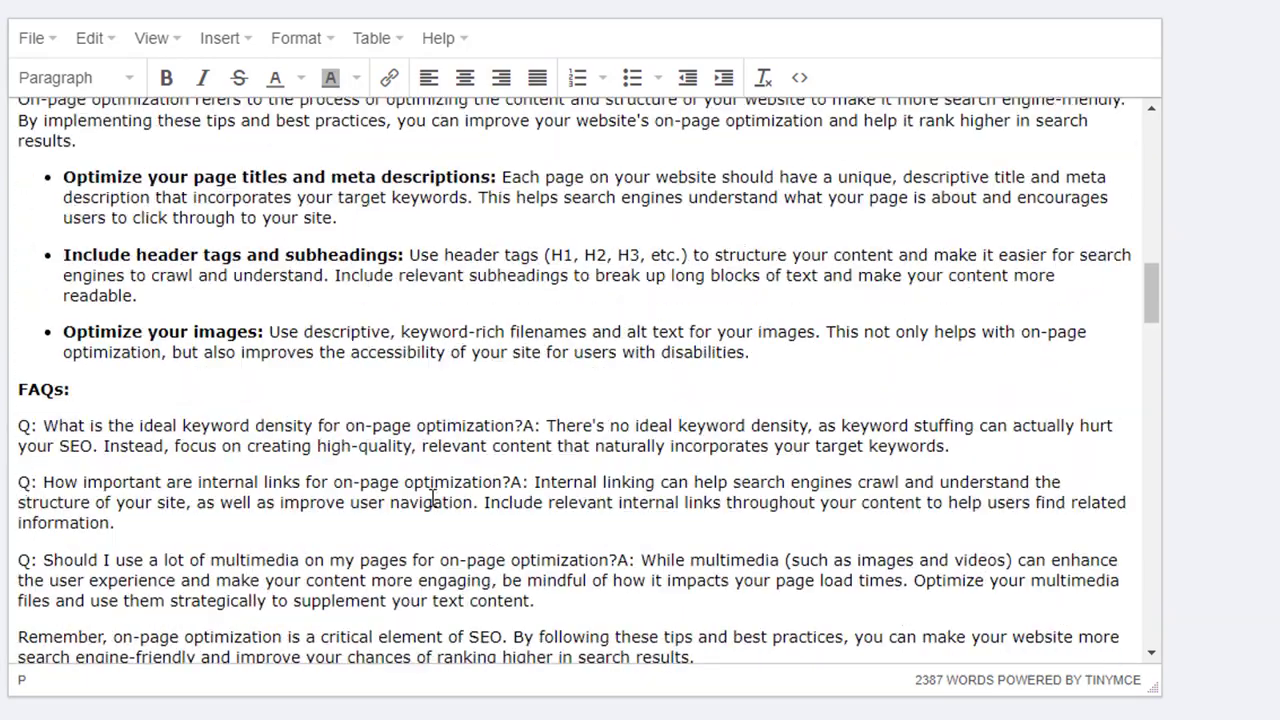
scroll(440, 415, "up", 10)
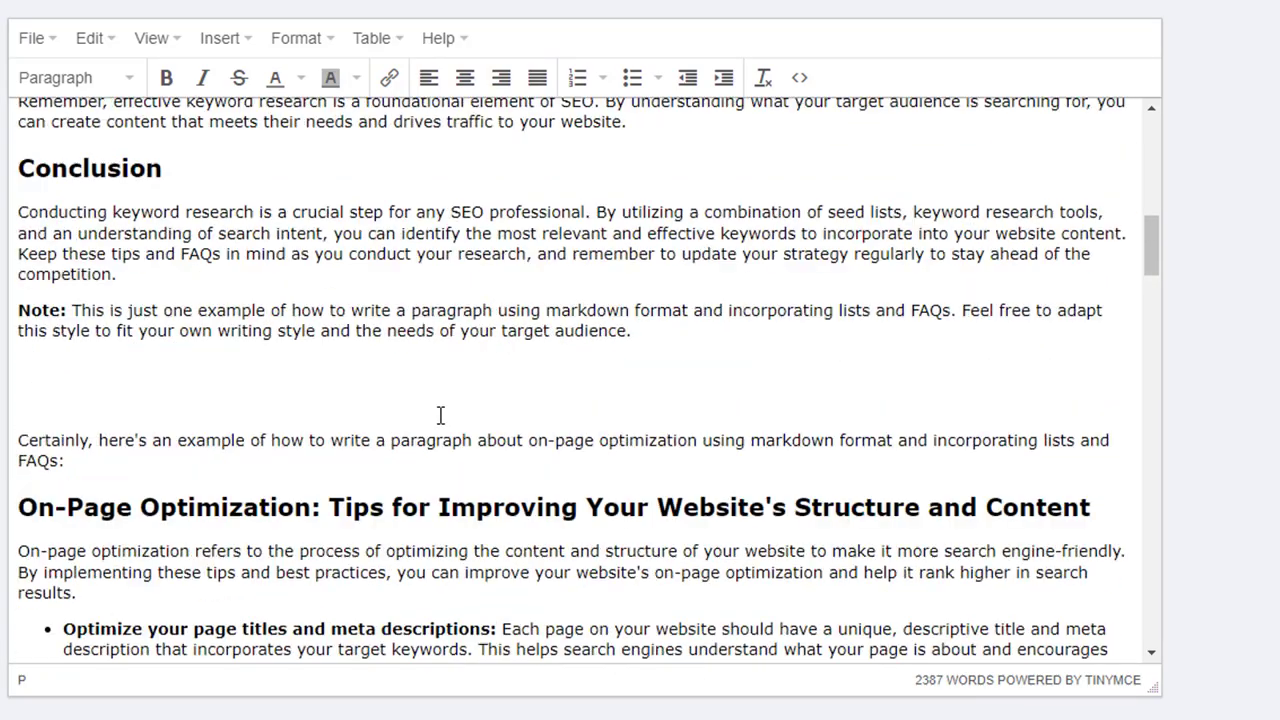
left_click_drag(46, 146, 230, 280)
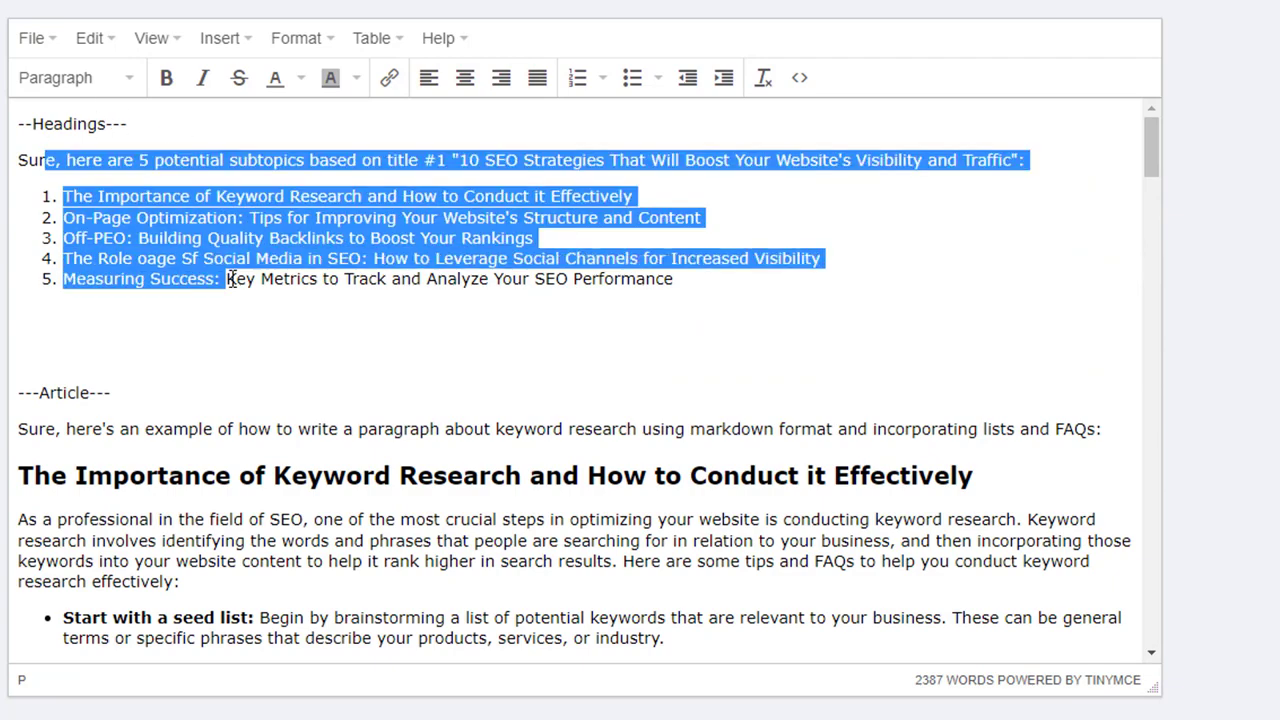
left_click_drag(219, 519, 286, 603)
Open the newly generated article file from the output folder in the text editor.
key("ctrl+o")
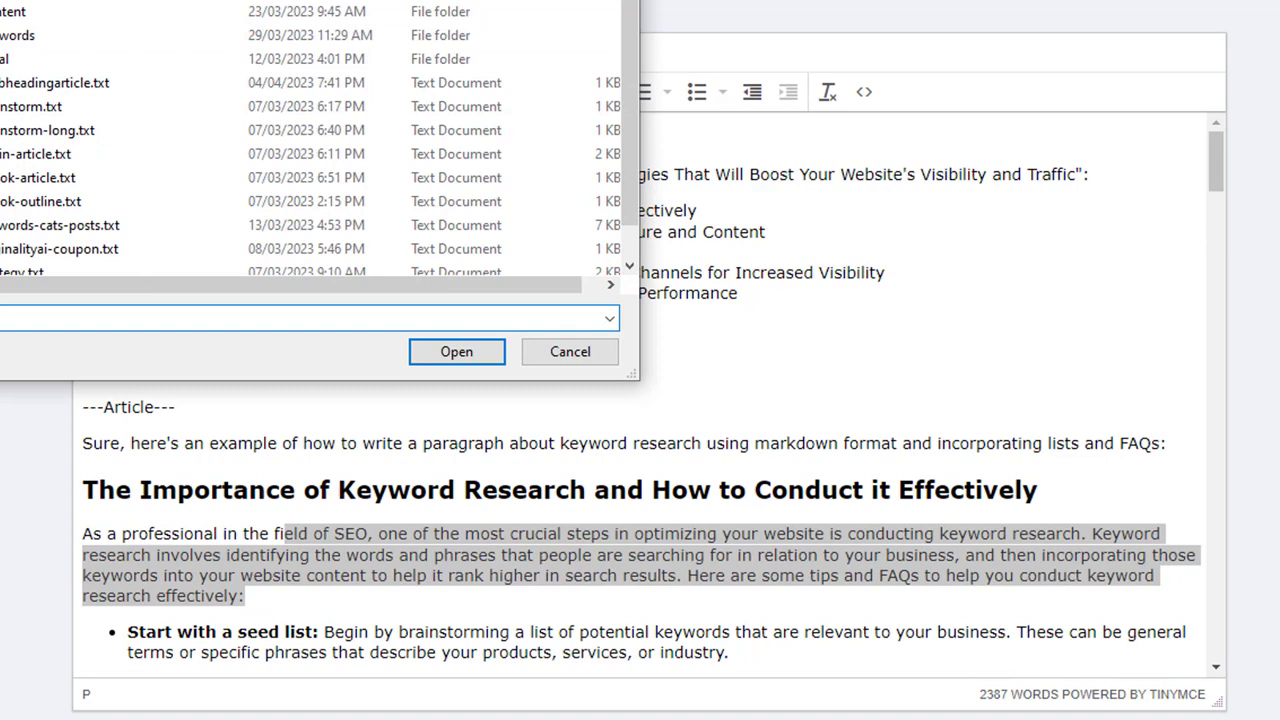
scroll(300, 140, "up", 5)
left_click(70, 110)
scroll(100, 95, "down", 5)
left_click(30, 8)
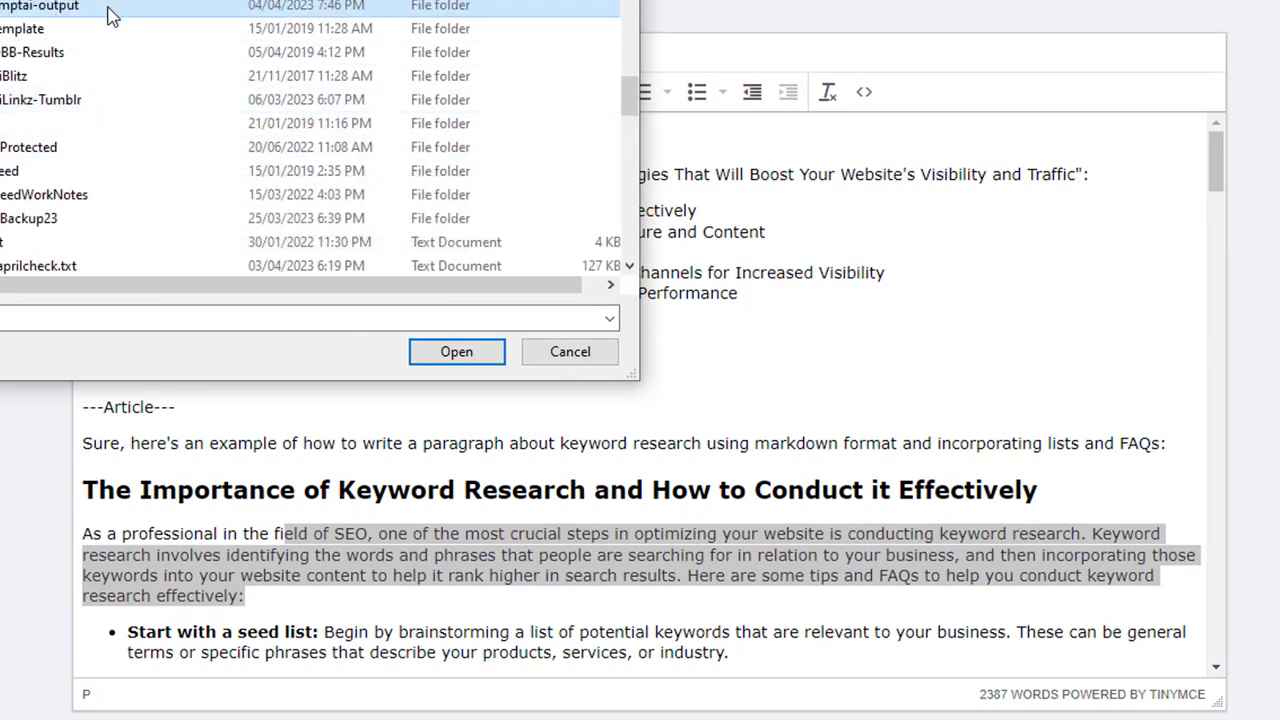
double_click(183, 8)
double_click(185, 116)
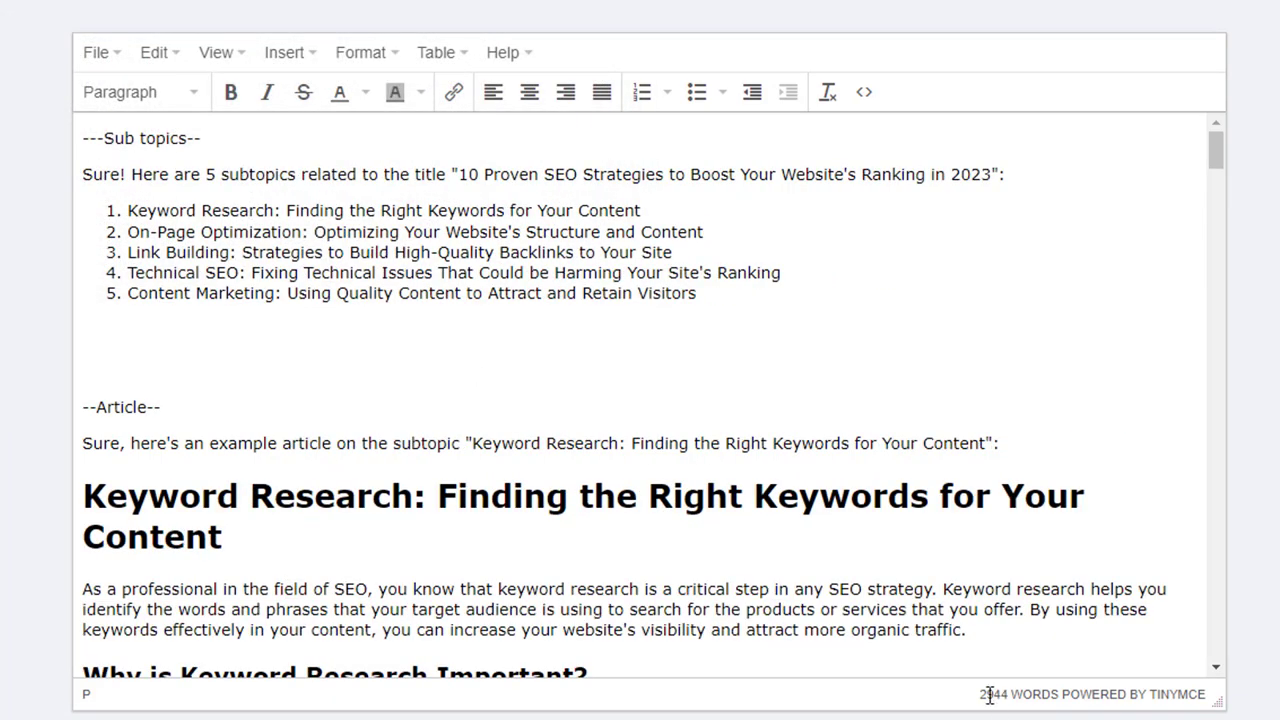
Review the sub topics list and the Keyword Research article in the opened file.
left_click_drag(765, 285, 30, 133)
scroll(197, 393, "down", 2)
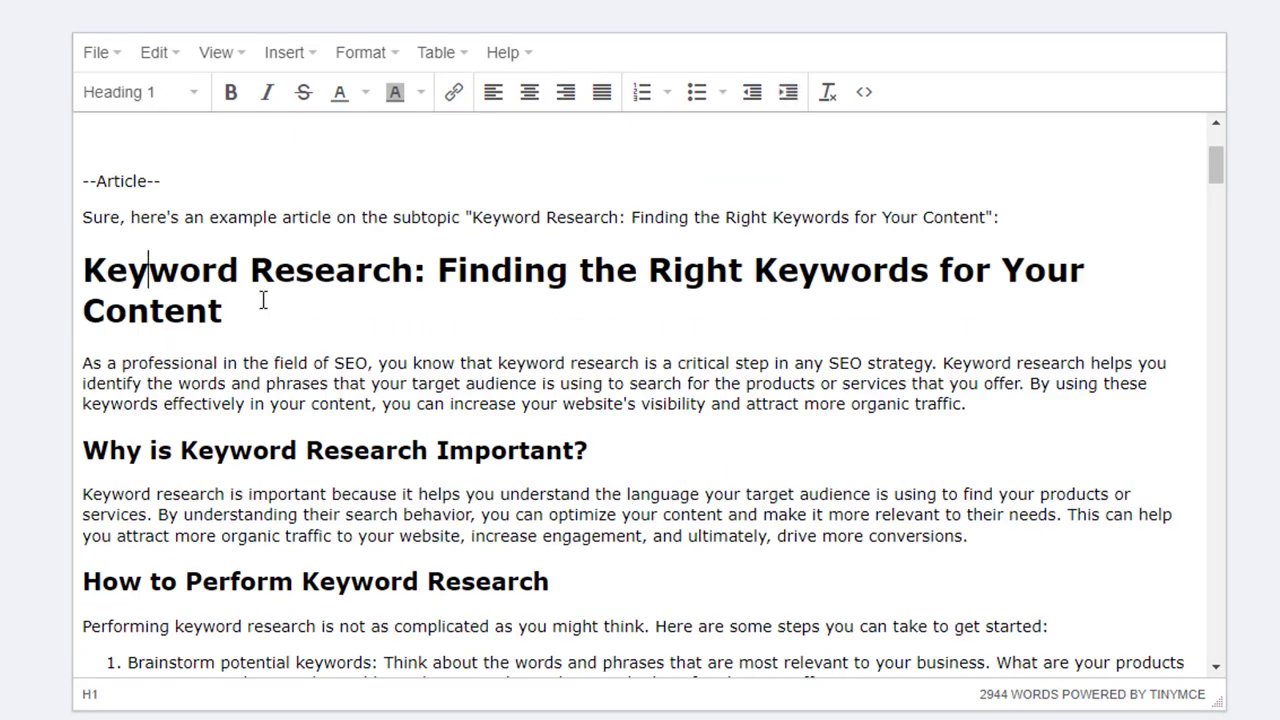
scroll(383, 456, "down", 11)
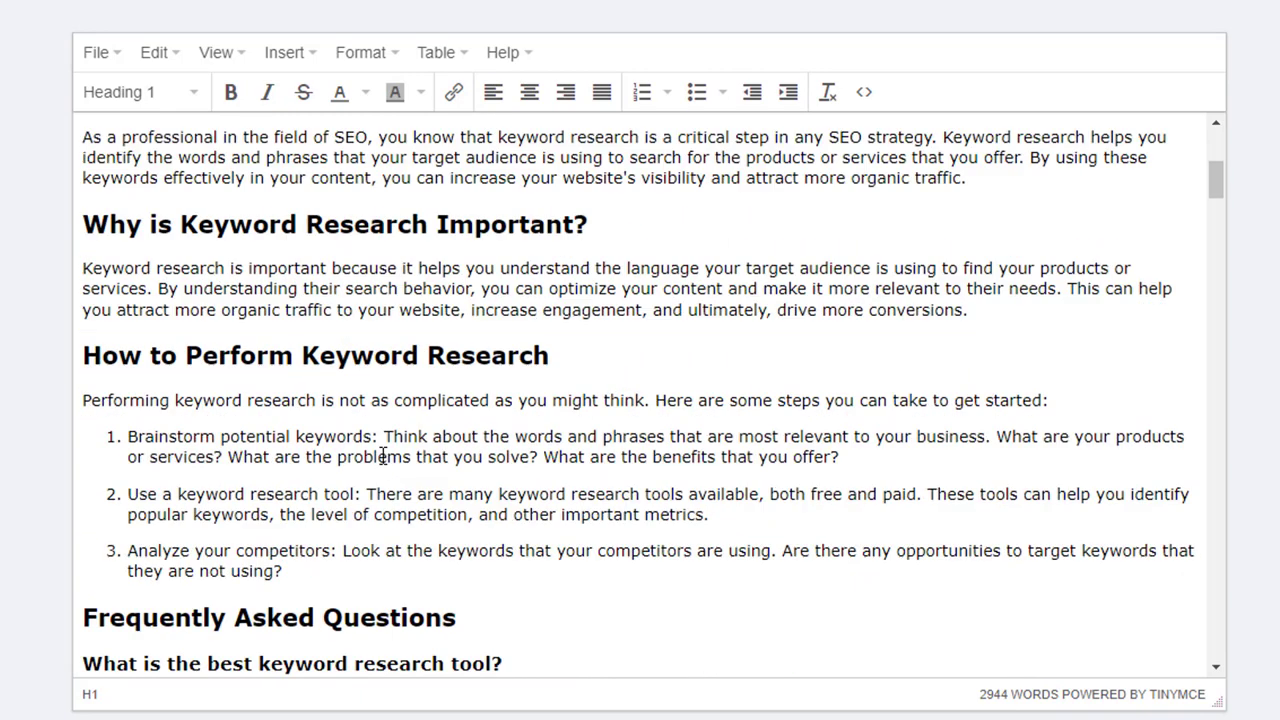
scroll(323, 376, "down", 2)
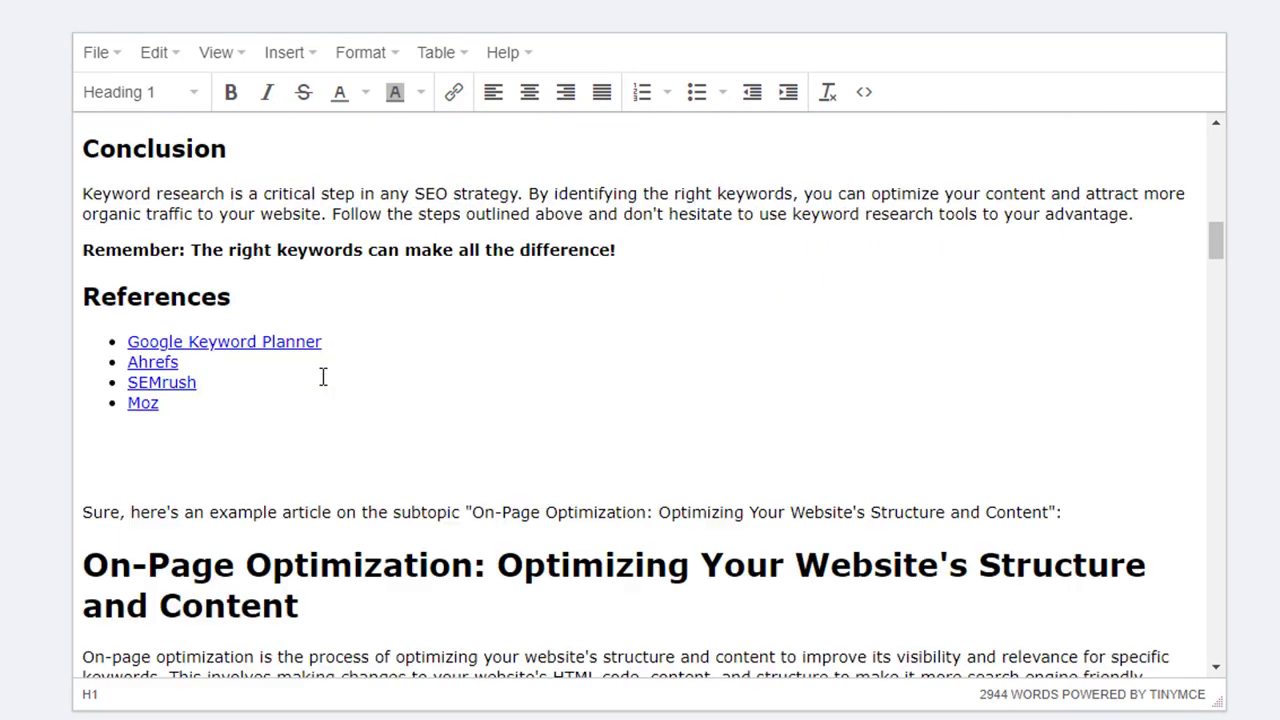
Delete the References list after the Keyword Research conclusion, plus the introductory sentence and blank lines above the On-Page Optimization heading.
left_click_drag(262, 427, 82, 290)
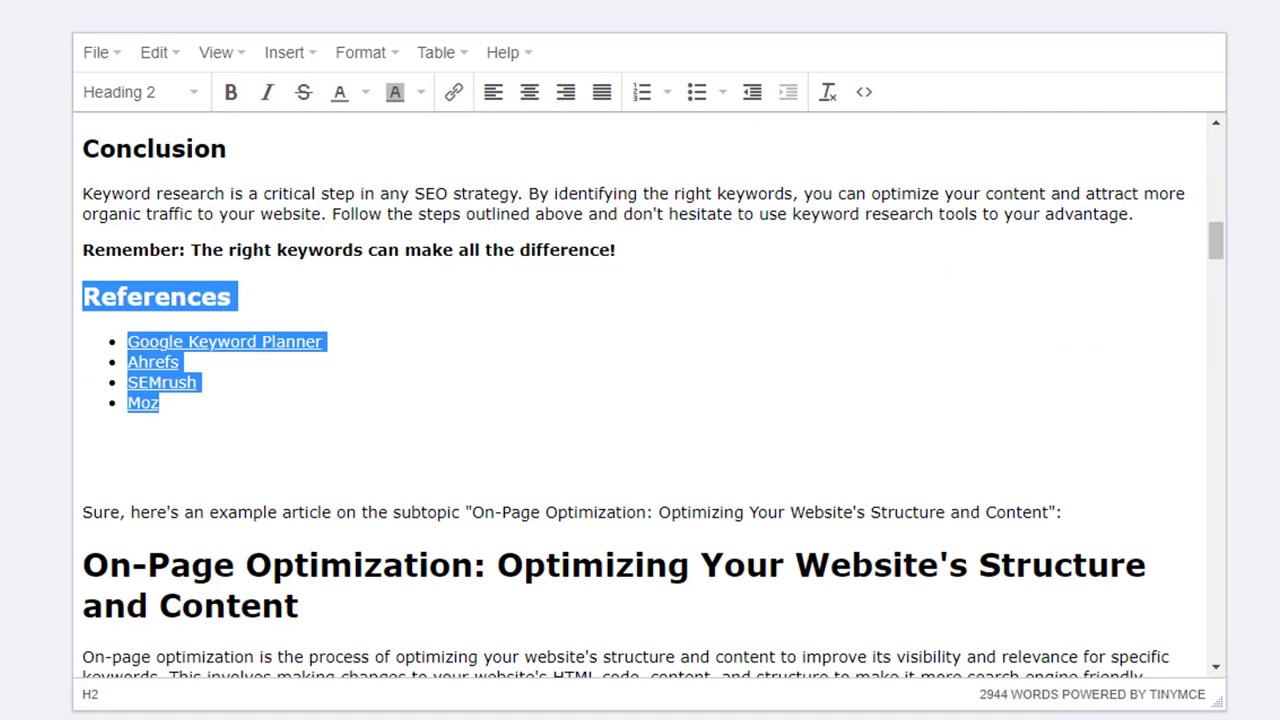
key("BackSpace")
key("BackSpace")
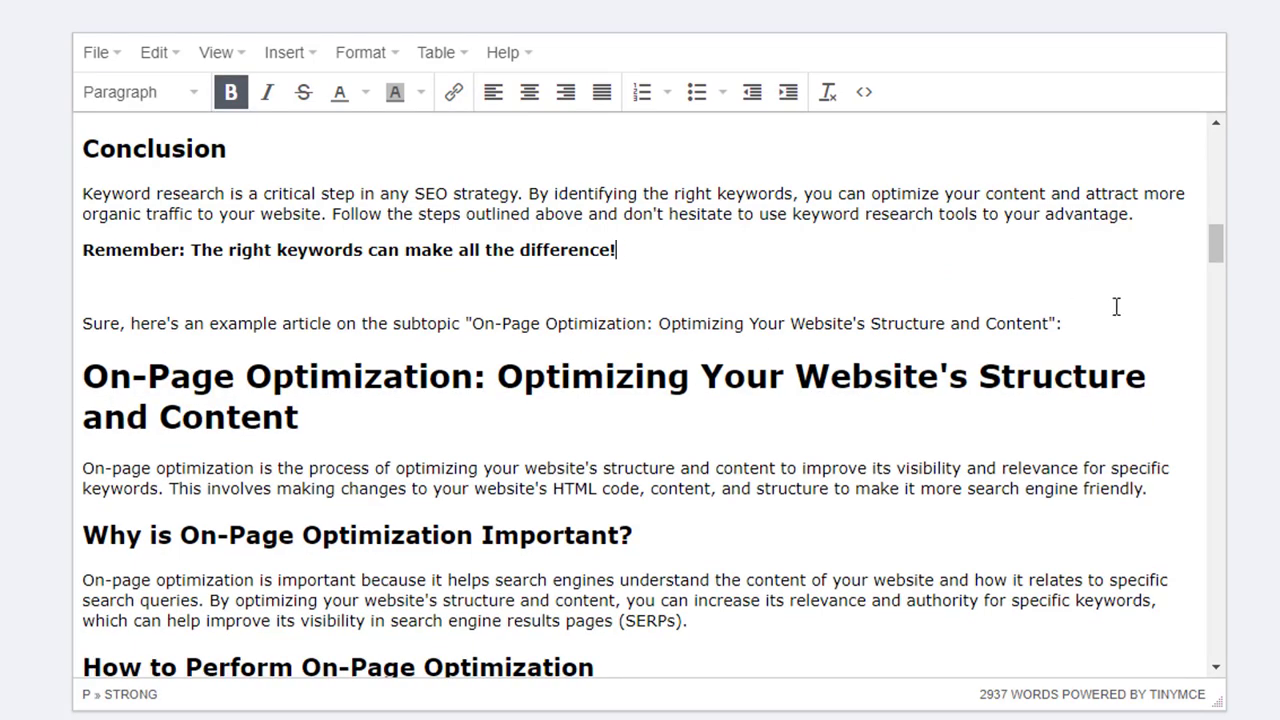
left_click(1103, 328)
key("shift+Home")
key("BackSpace")
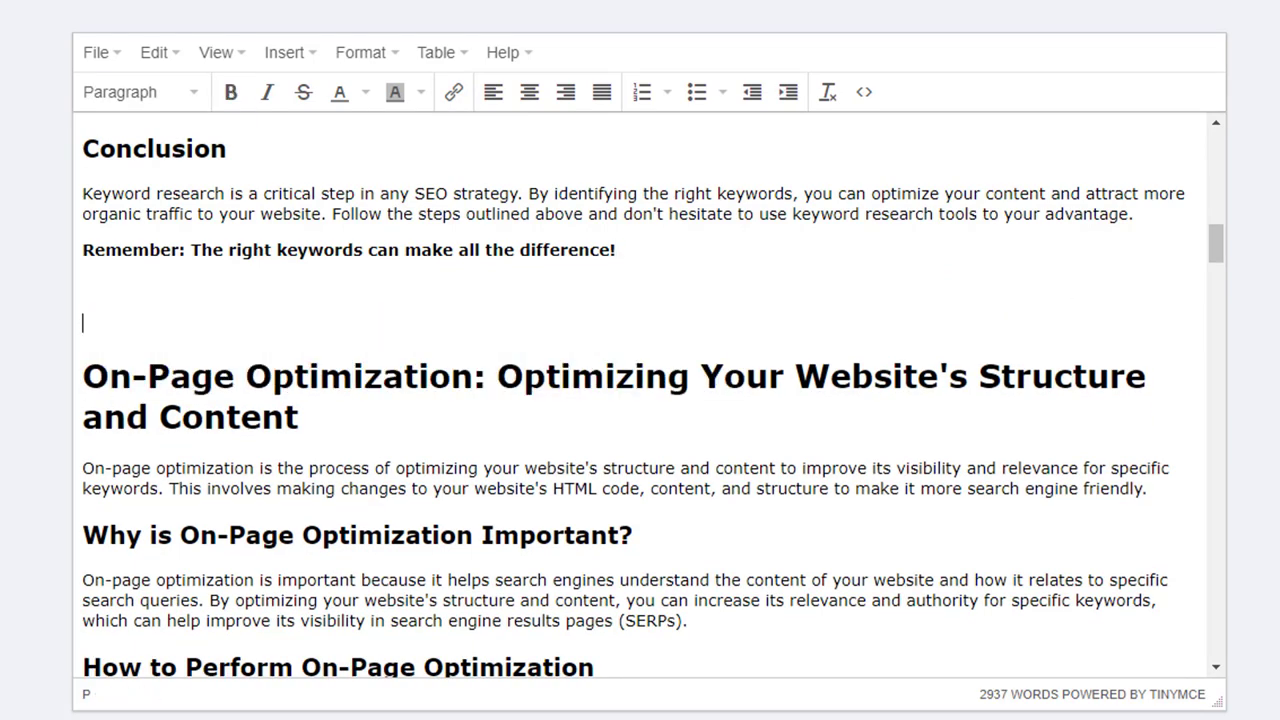
key("BackSpace")
key("BackSpace")
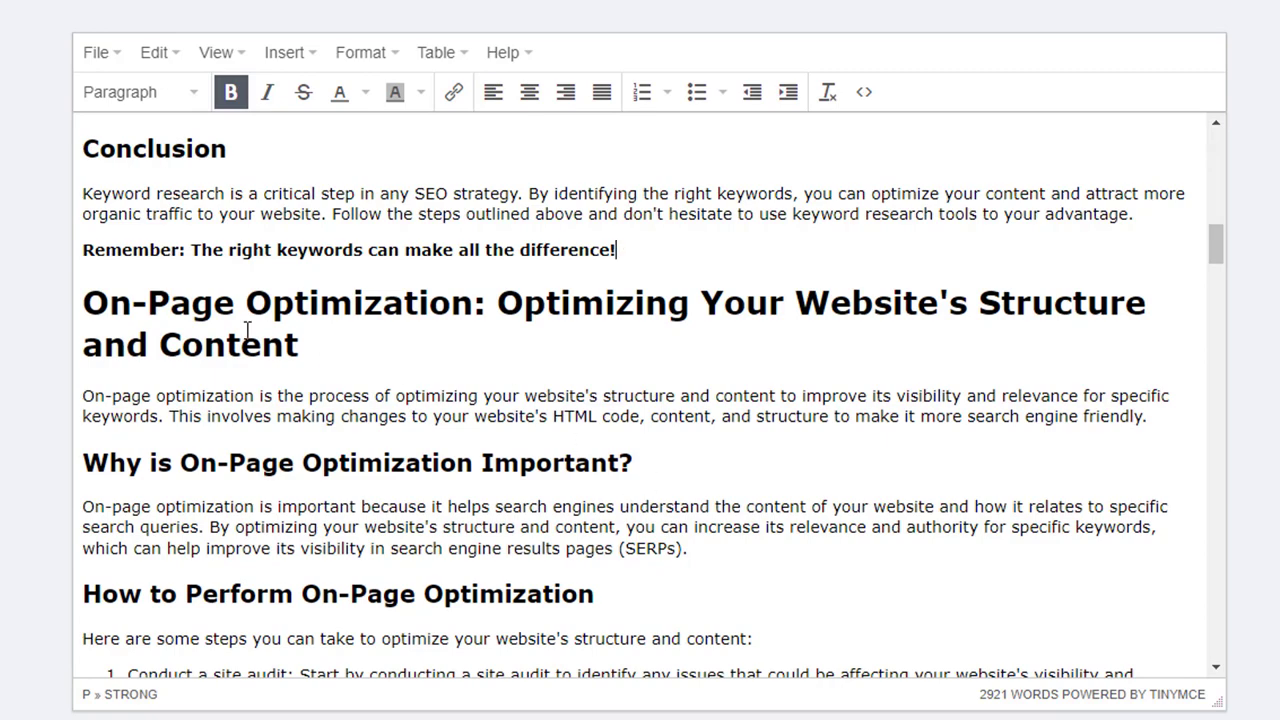
Delete the References list after the On-Page Optimization conclusion and the introductory sentence above the Link Building heading.
left_click(217, 305)
scroll(217, 310, "down", 10)
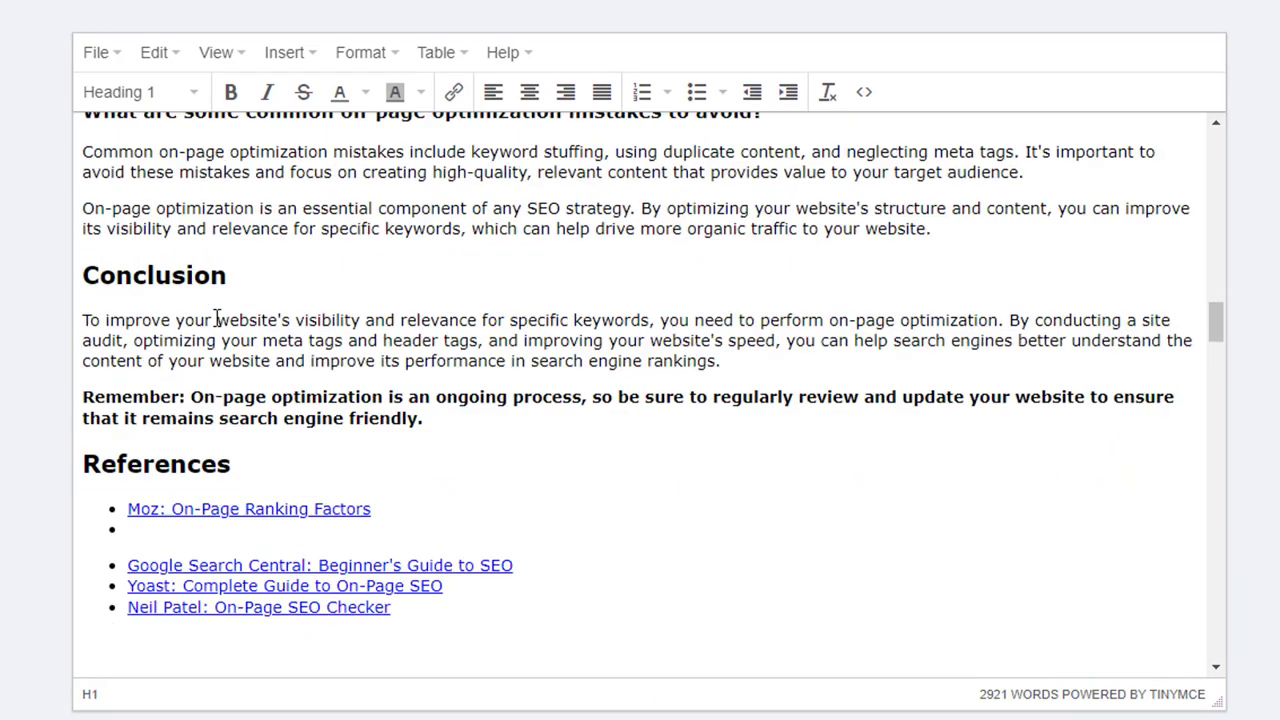
left_click_drag(462, 634, 20, 455)
key("BackSpace")
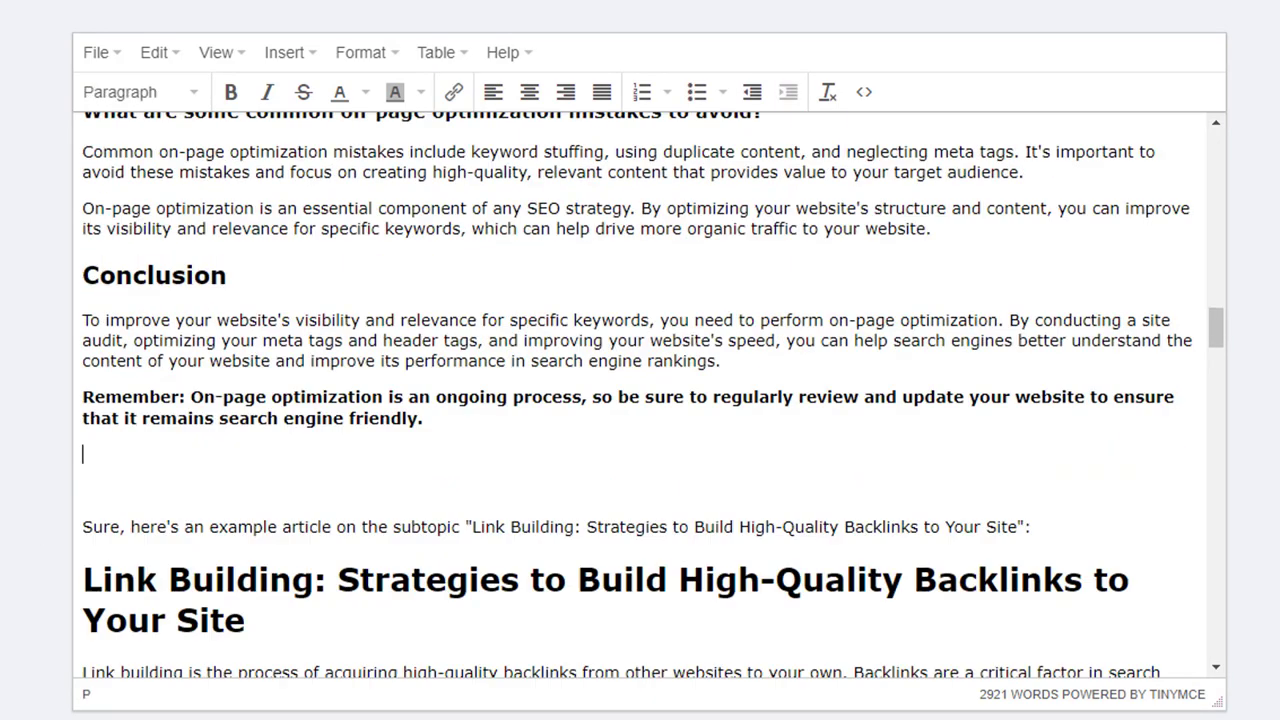
left_click_drag(1122, 535, 84, 490)
key("BackSpace")
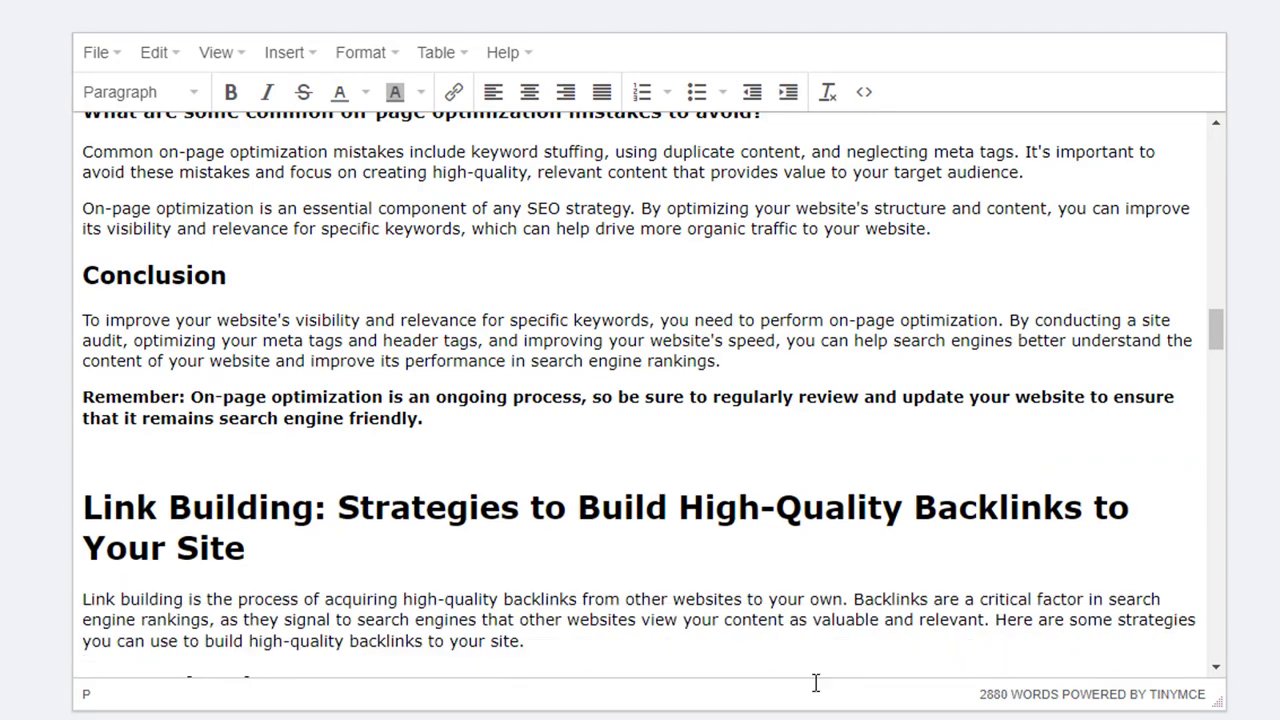
Delete everything from the Link Building article's References heading through the introductory sentence above the Technical SEO heading.
scroll(766, 600, "down", 14)
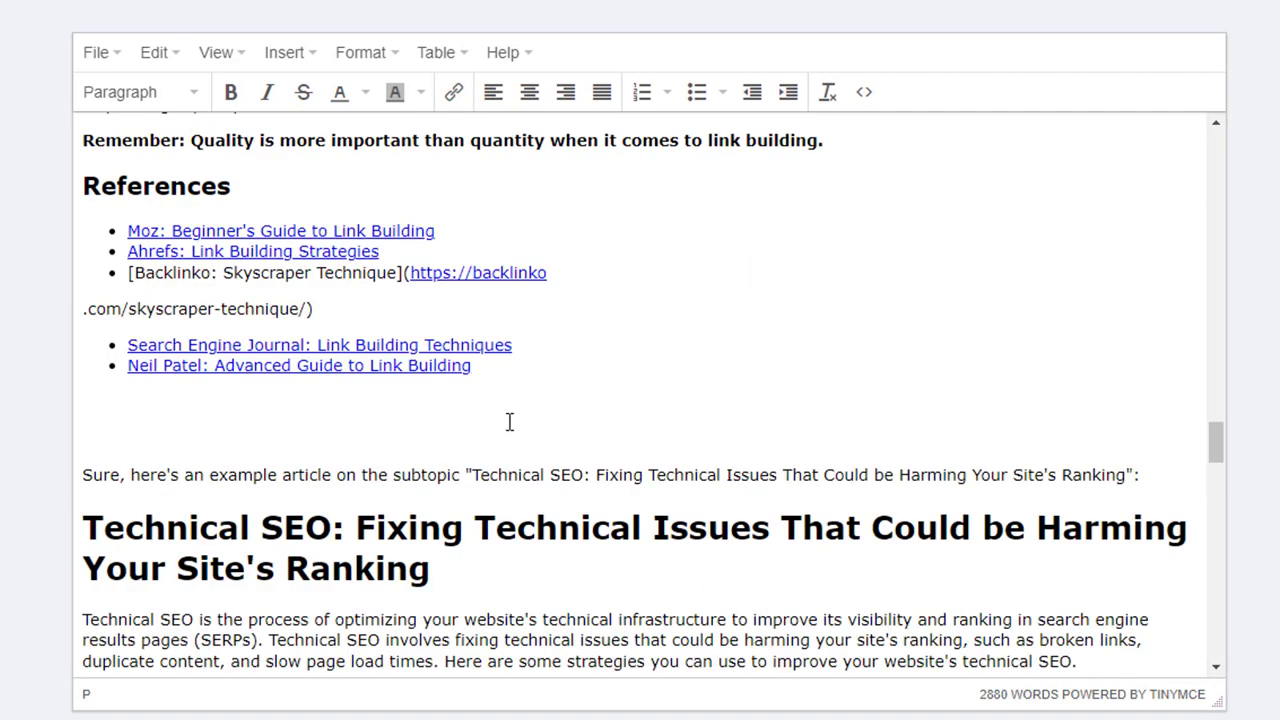
left_click_drag(551, 371, 127, 251)
left_click_drag(1154, 492, 82, 140)
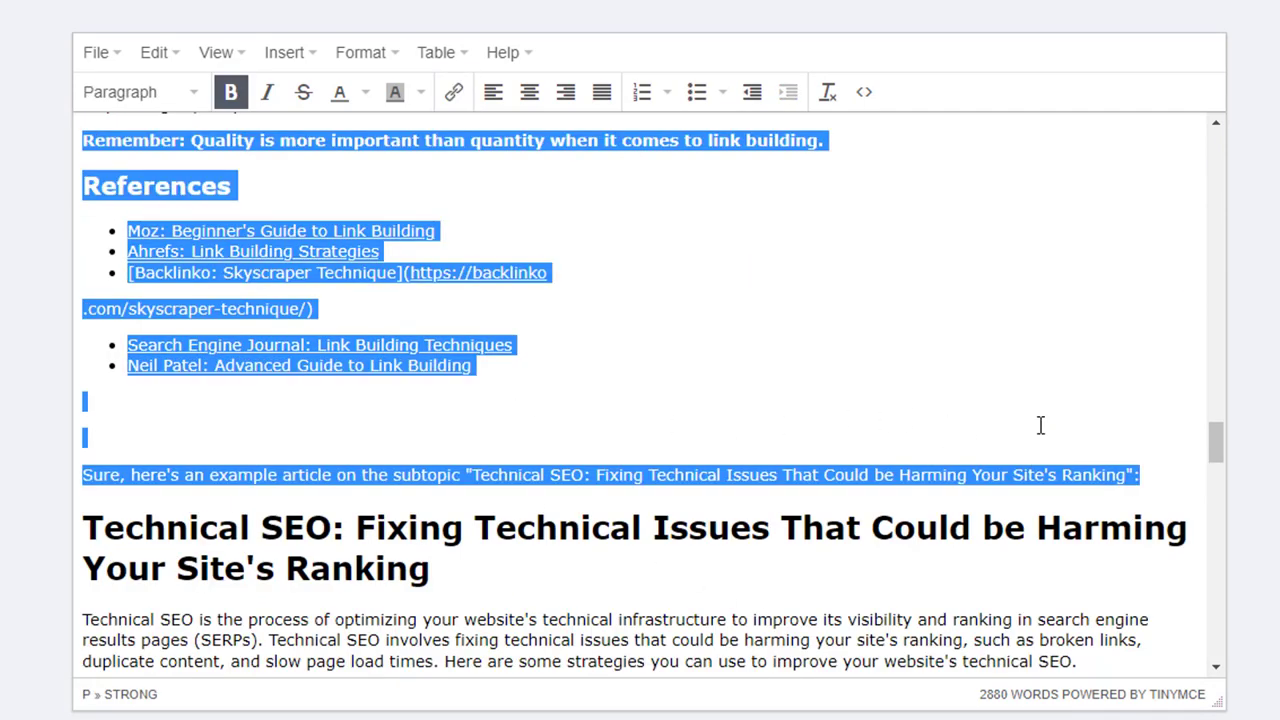
left_click(1137, 456)
left_click_drag(1143, 528, 97, 180)
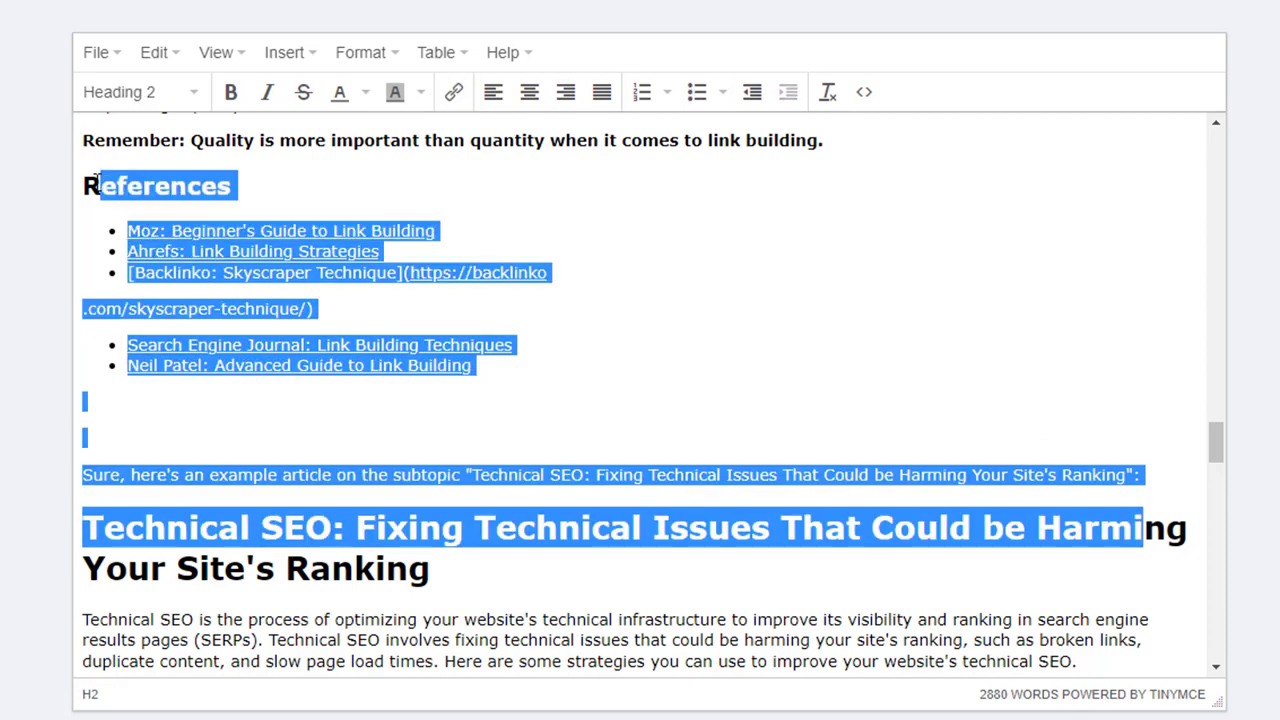
left_click(1065, 395)
left_click_drag(1158, 456, 88, 190)
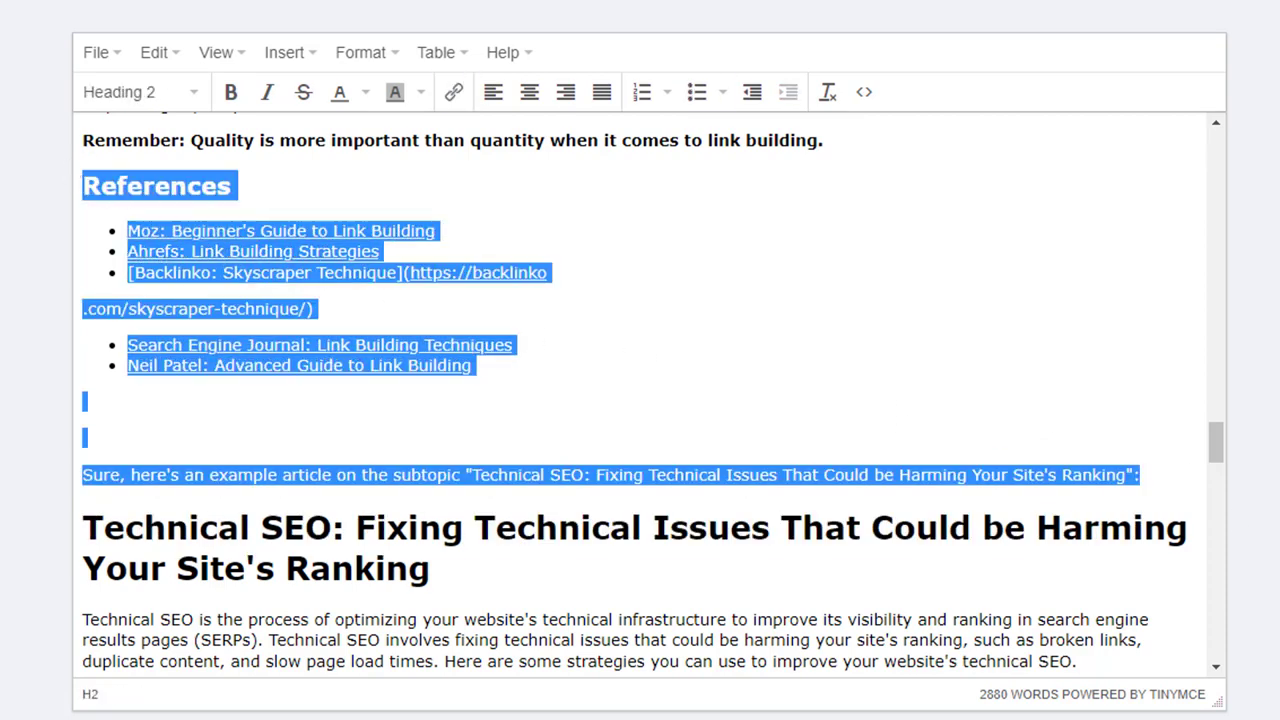
key("BackSpace")
key("Delete")
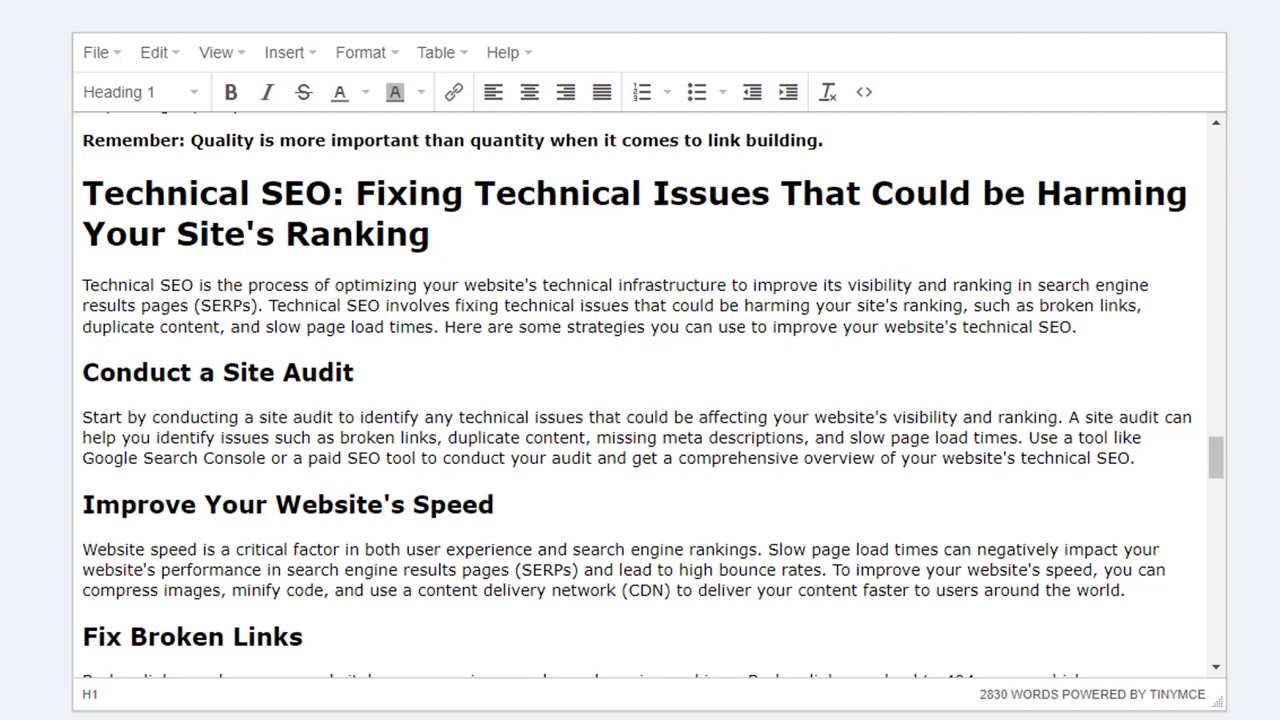
Delete the References list after the Technical SEO conclusion, plus the blank lines and introductory sentence above the Local SEO heading.
scroll(508, 523, "down", 15)
scroll(224, 387, "up", 5)
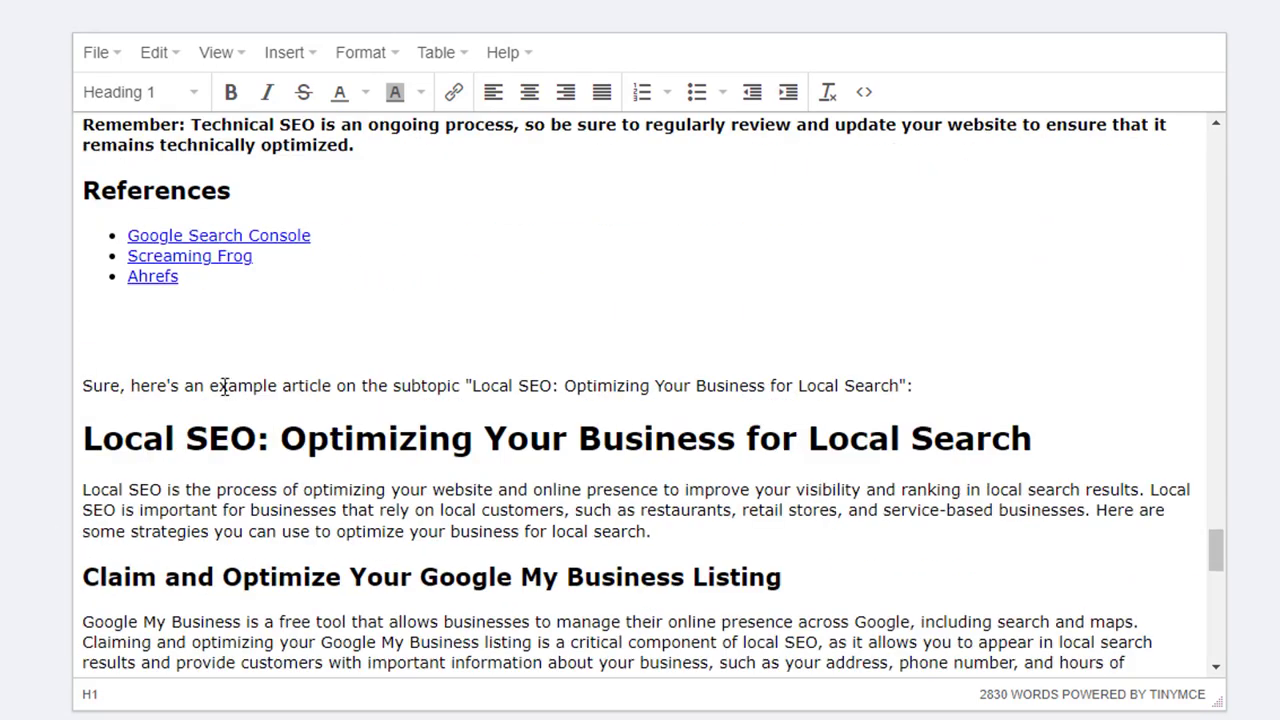
scroll(224, 387, "up", 1)
left_click_drag(951, 478, 40, 286)
key("Delete")
key("Delete")
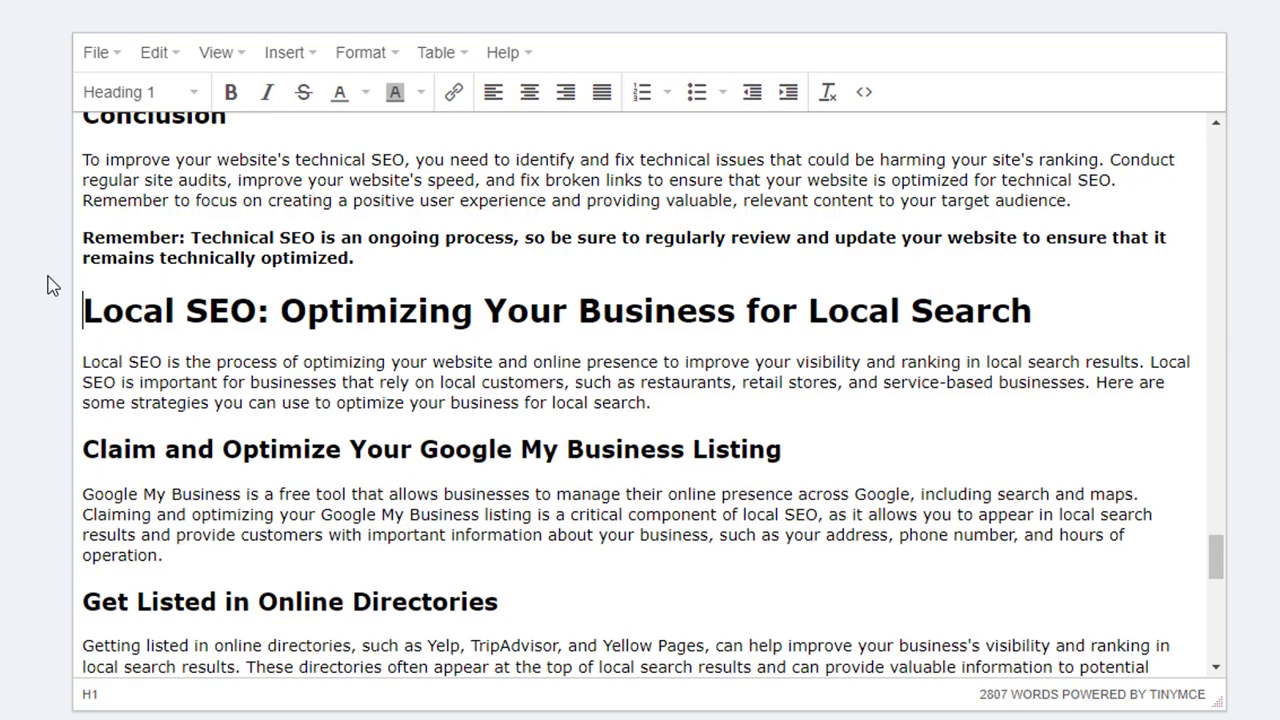
Delete the References heading and its link list at the end of the Local SEO article.
scroll(456, 393, "down", 15)
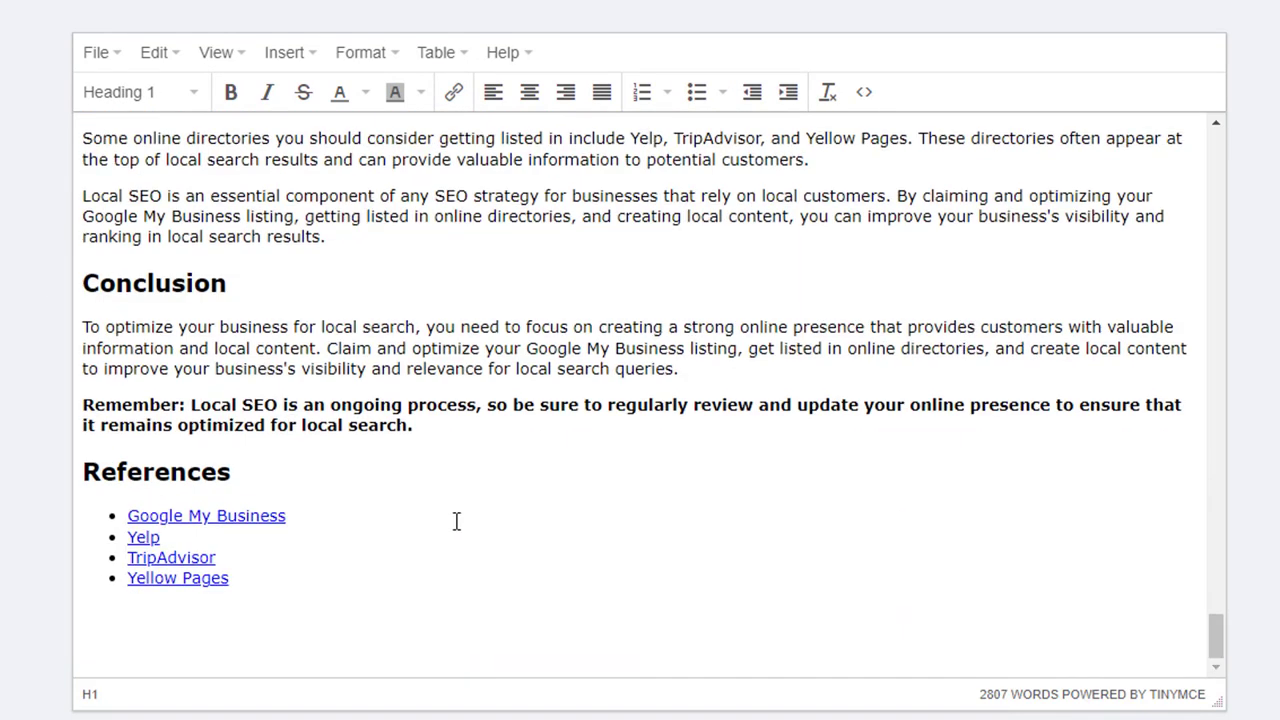
left_click_drag(283, 583, 45, 468)
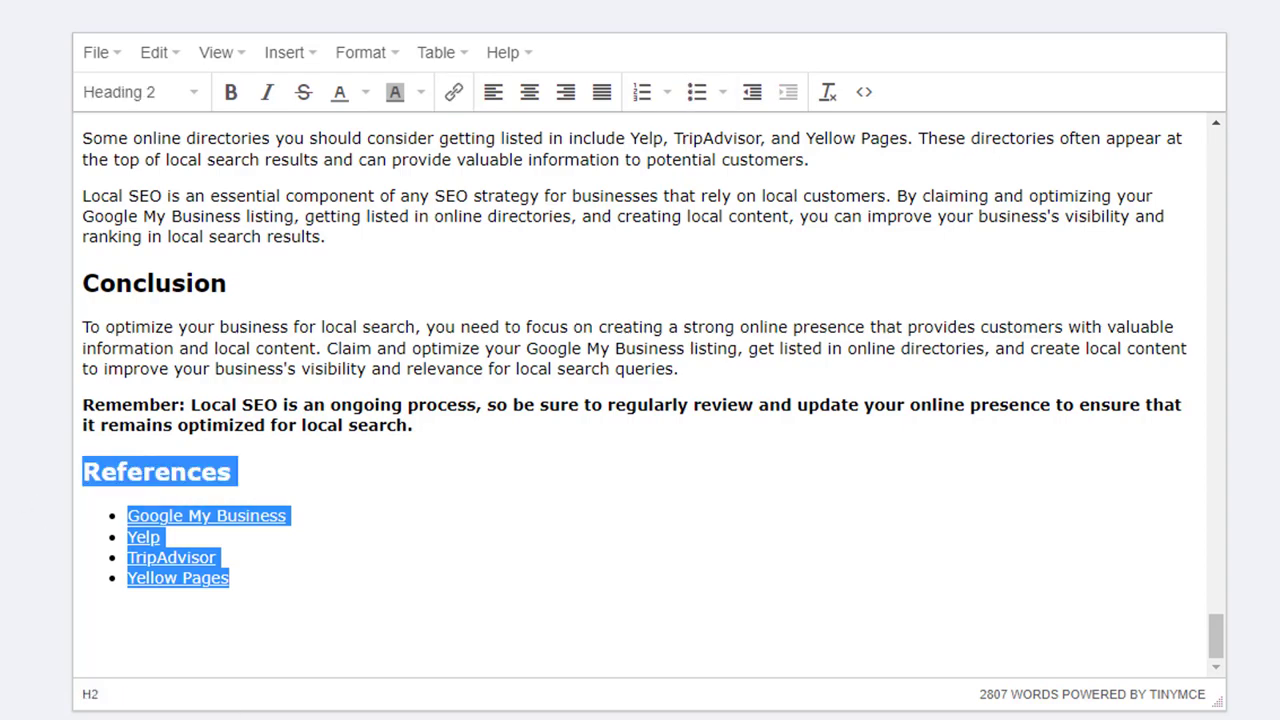
key("Delete")
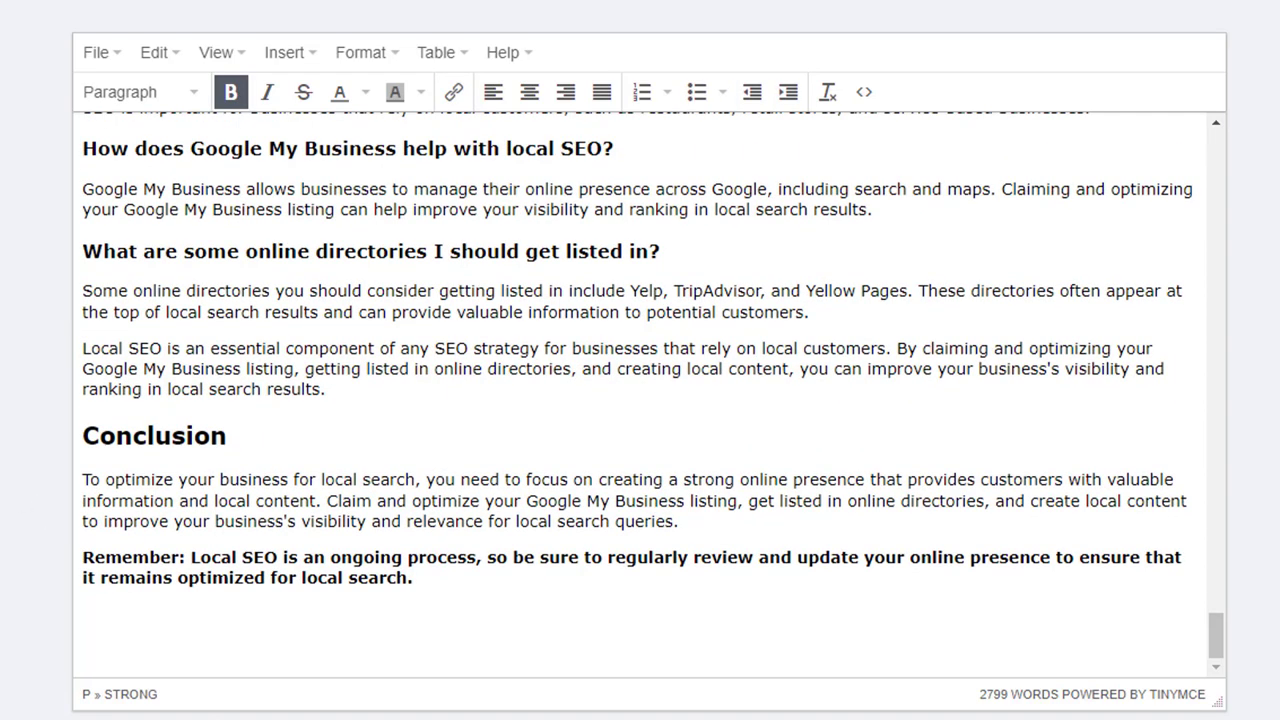
scroll(1009, 609, "up", 8)
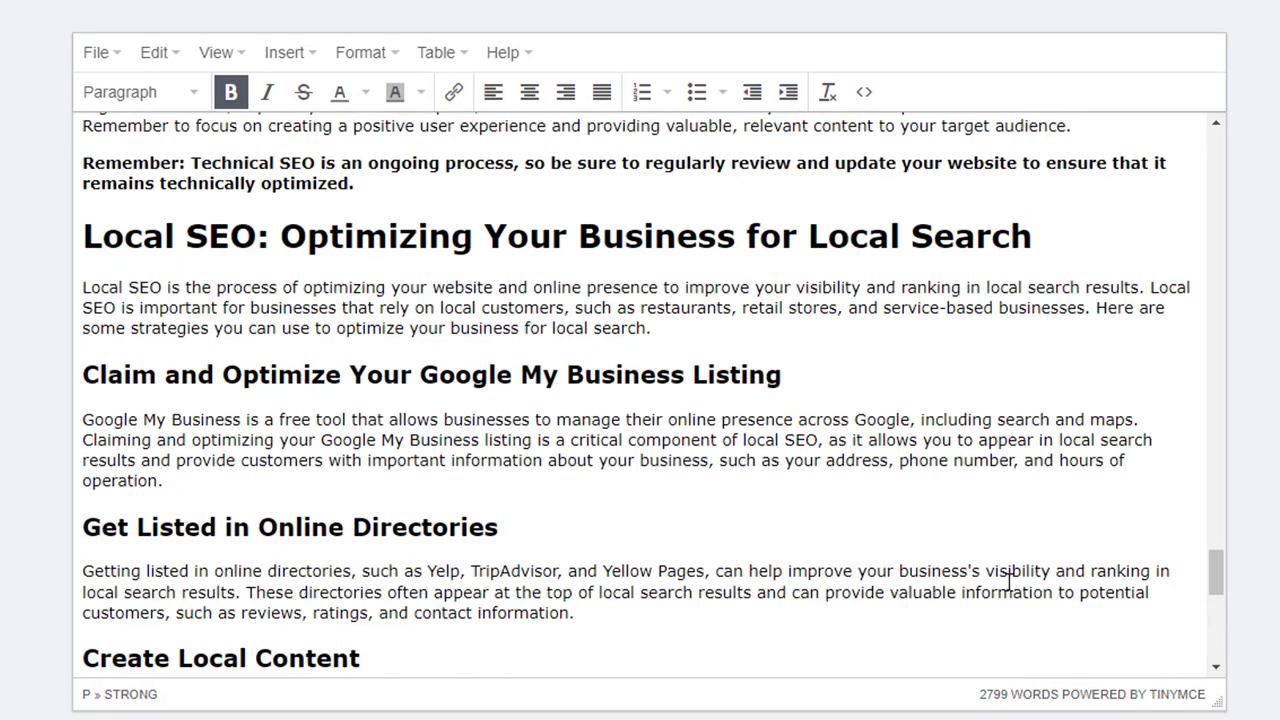
scroll(1060, 678, "down", 8)
scroll(670, 493, "up", 8)
scroll(706, 480, "up", 10)
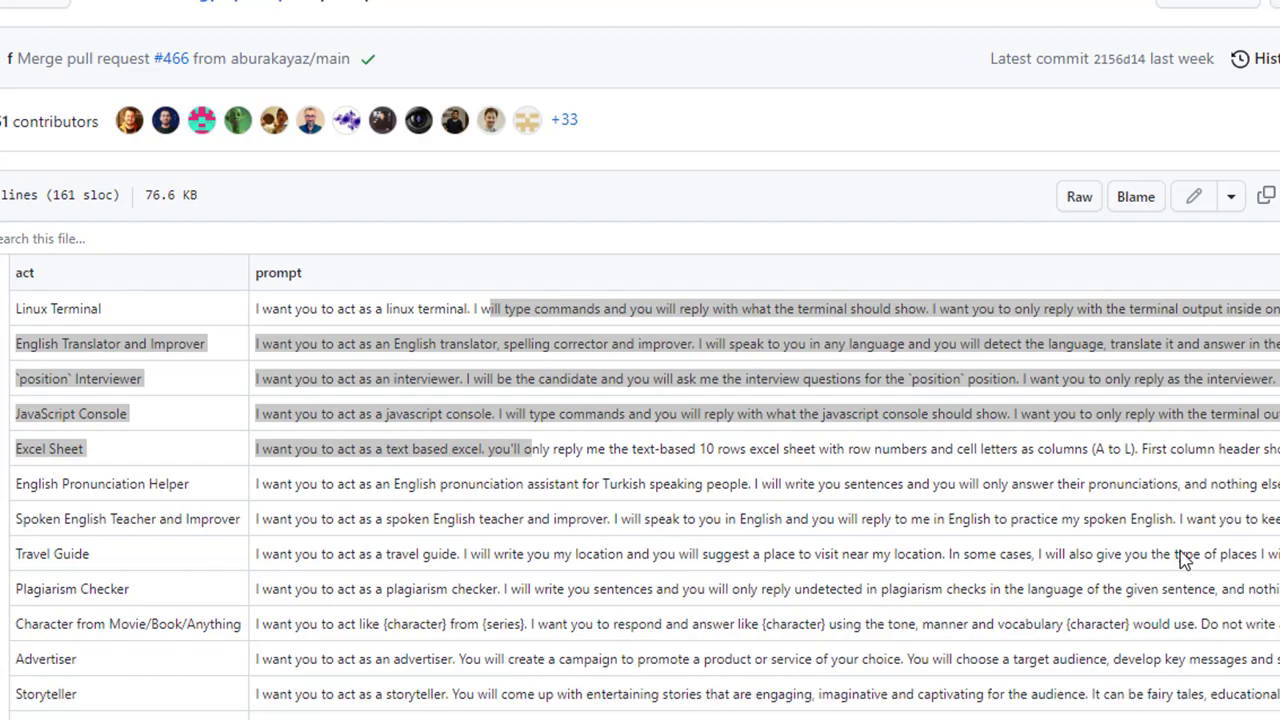
Examine the act and prompt columns of the prompts table on the GitHub page.
left_click(806, 628)
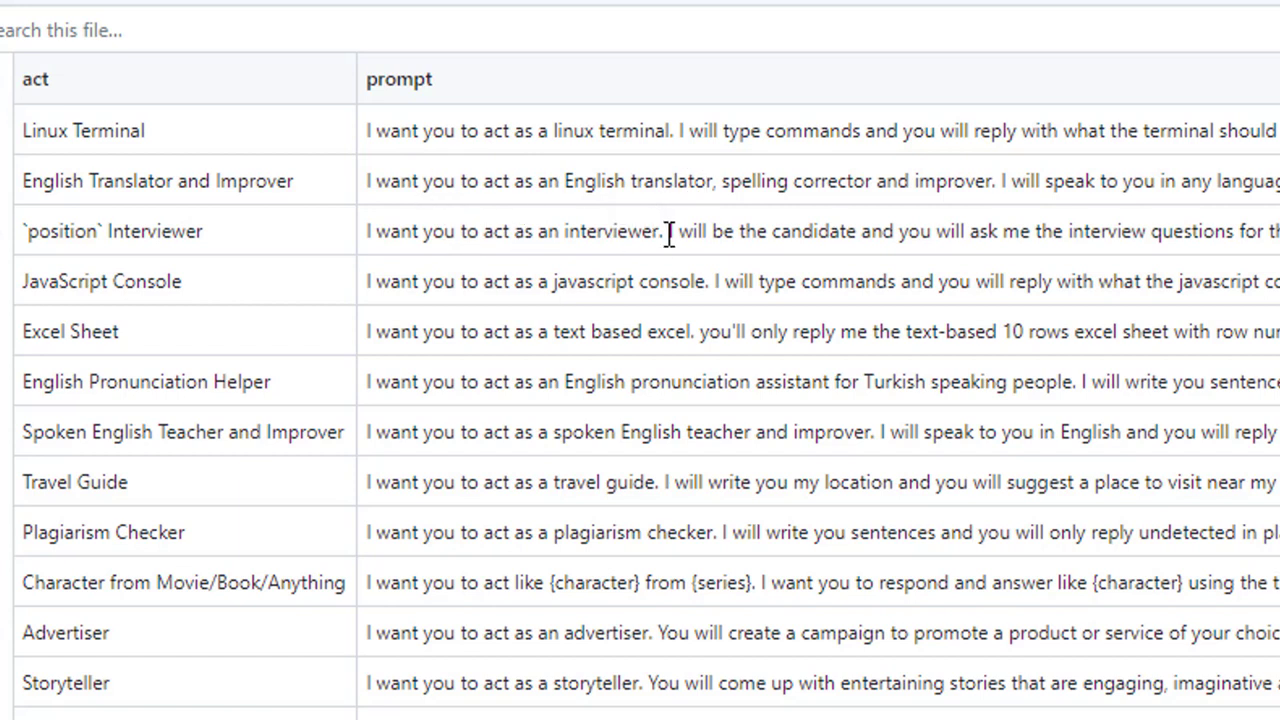
left_click_drag(669, 231, 457, 149)
left_click(590, 320)
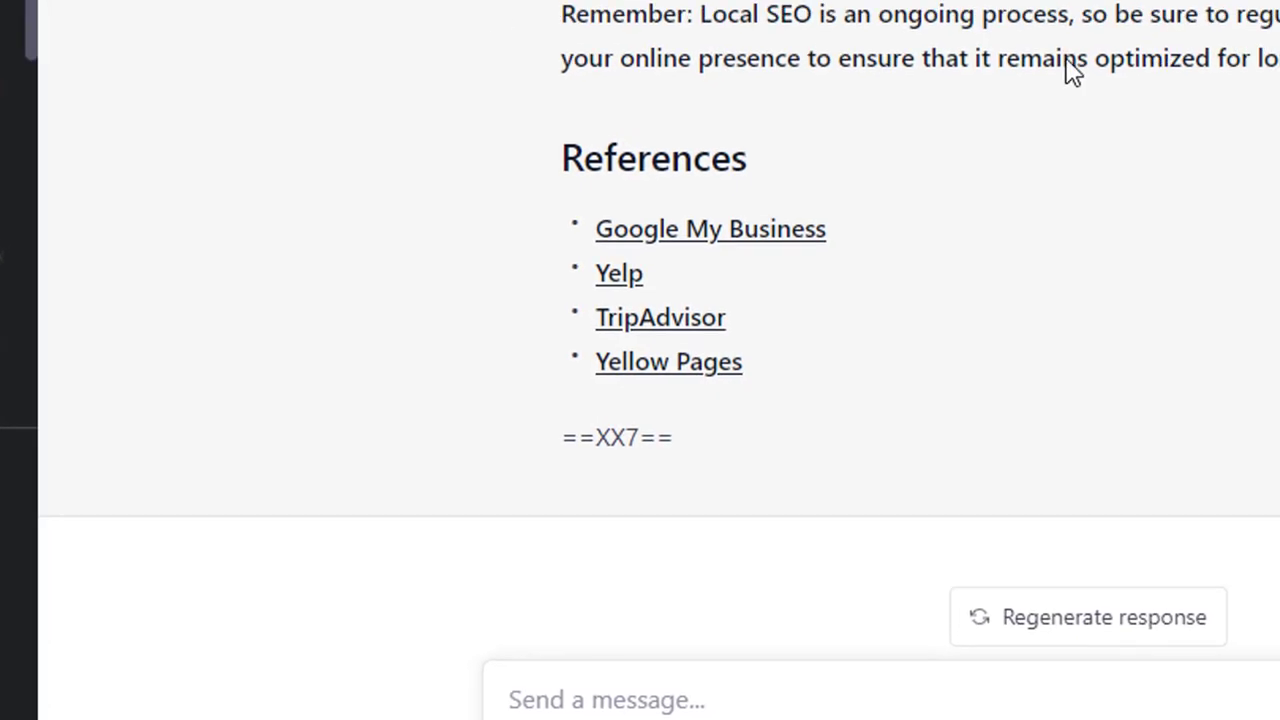
Load the 5 sub headings strategy from the Misc category for editing and examine its prompts and save outputs shortcodes.
left_click(1190, 18)
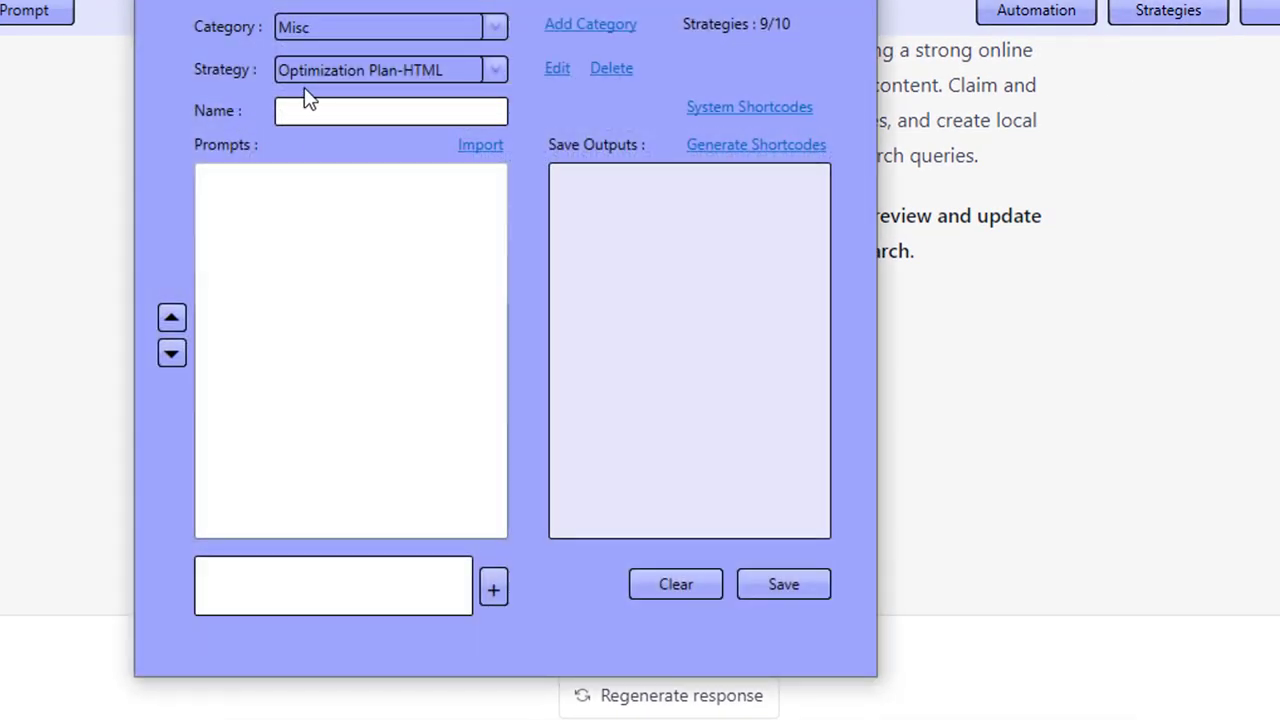
left_click(345, 74)
left_click(340, 216)
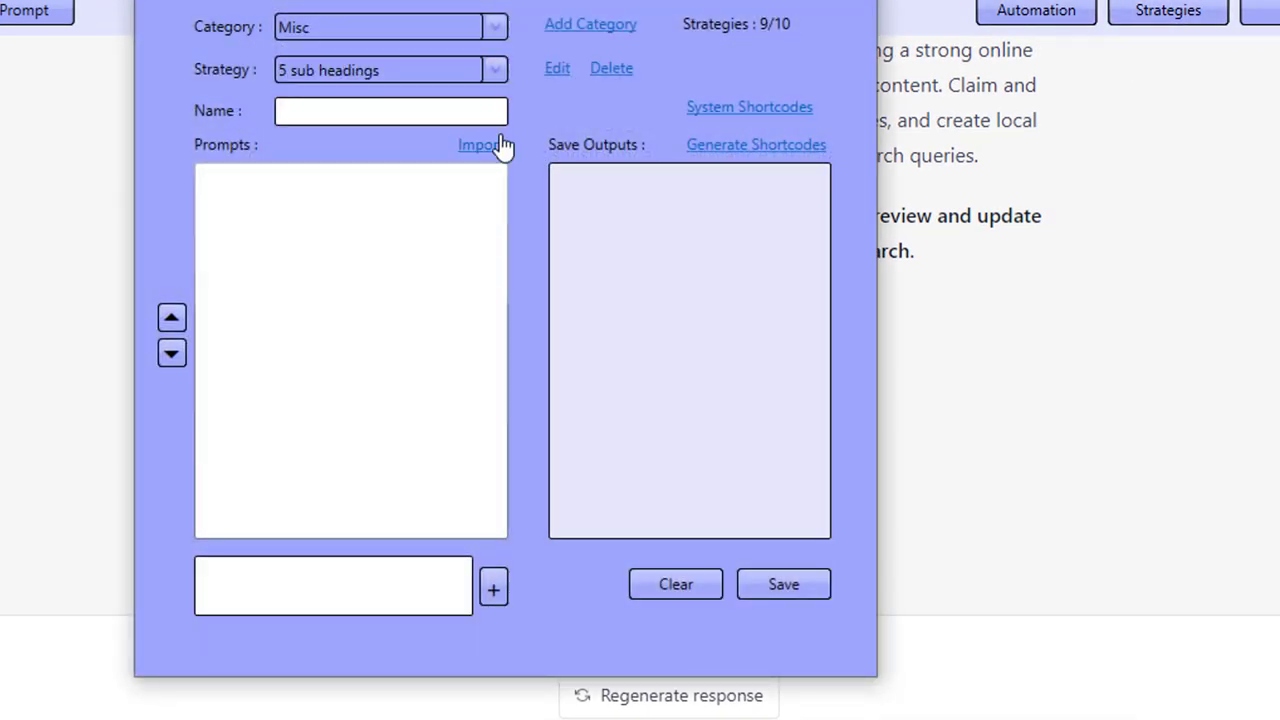
left_click(558, 75)
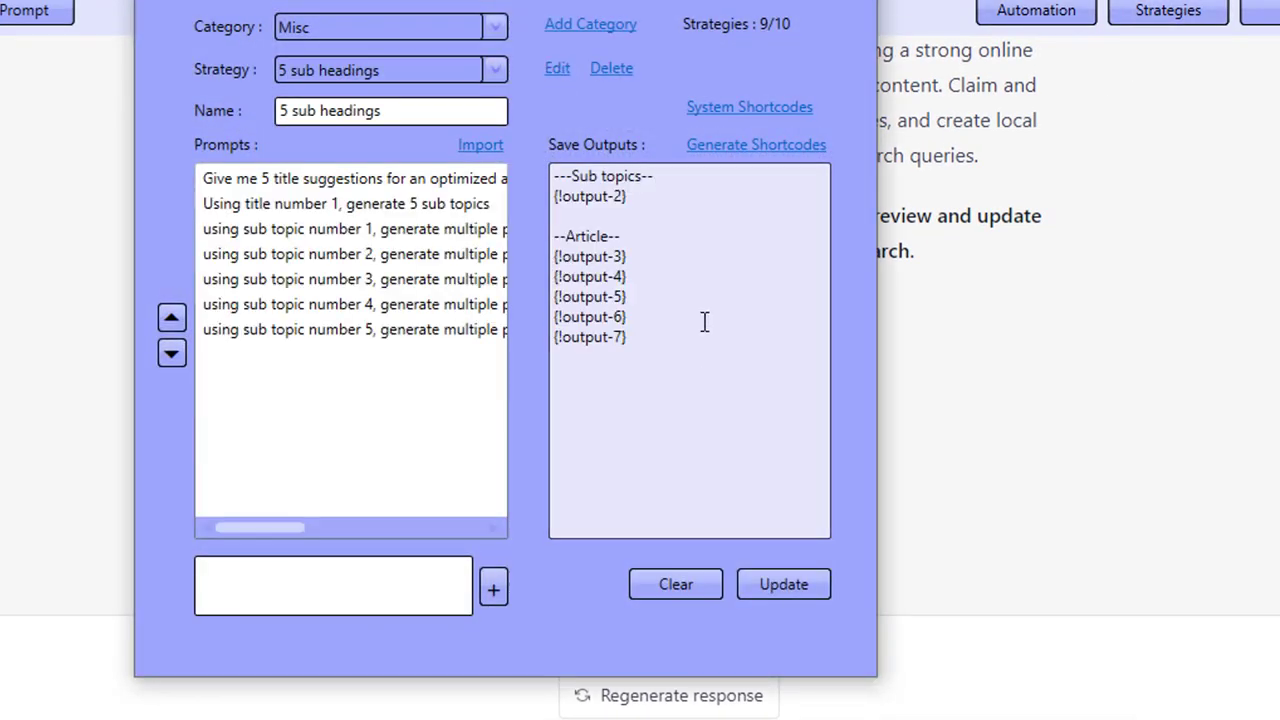
left_click(648, 200)
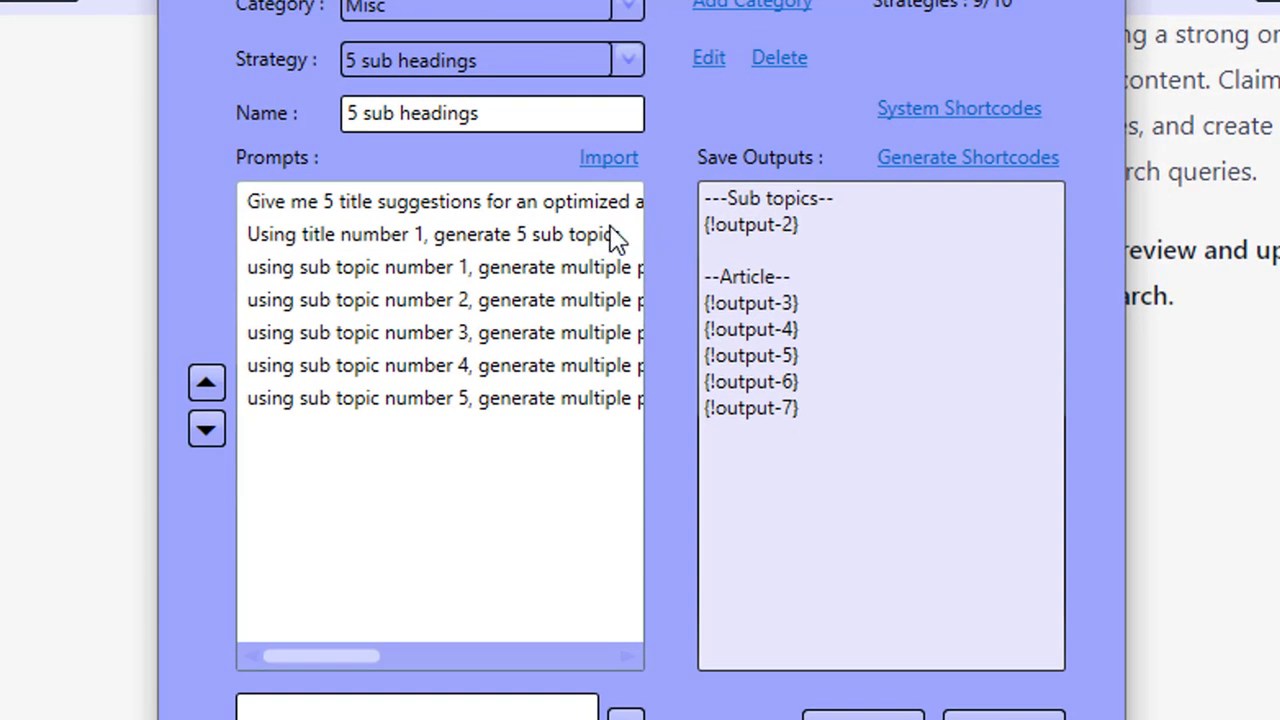
left_click(435, 212)
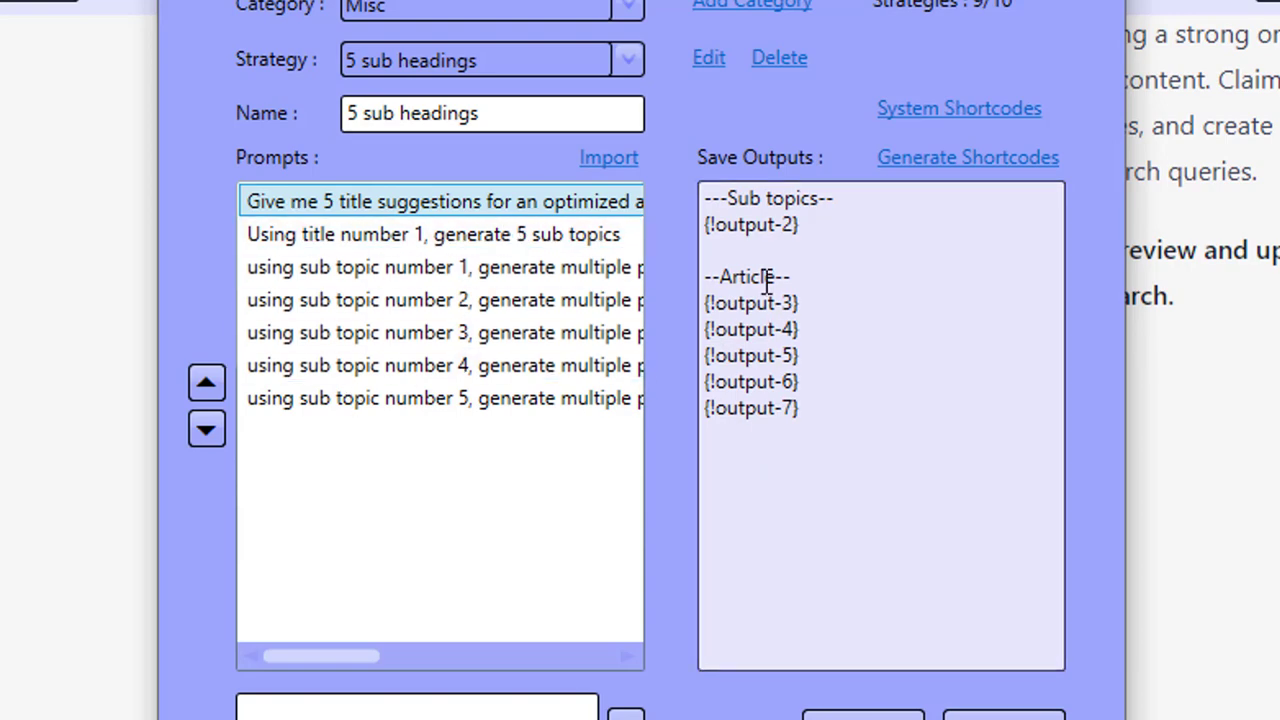
left_click_drag(766, 276, 826, 408)
left_click(826, 408)
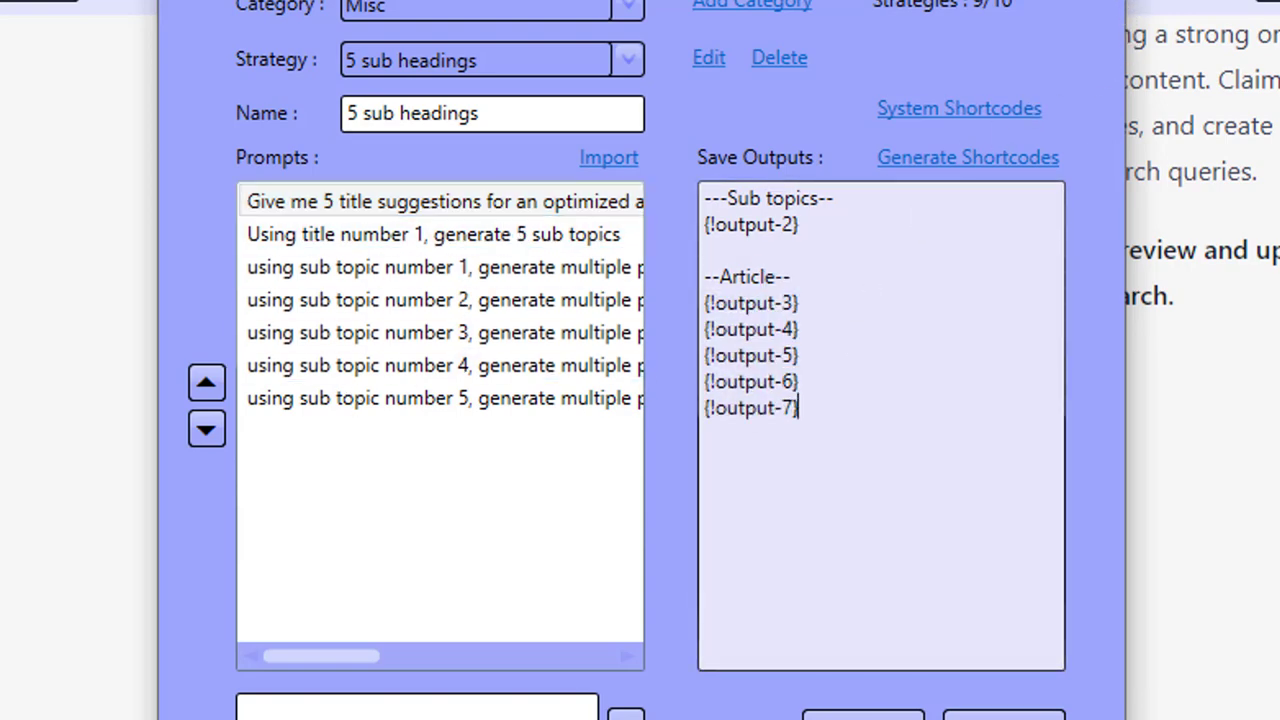
key("Escape")
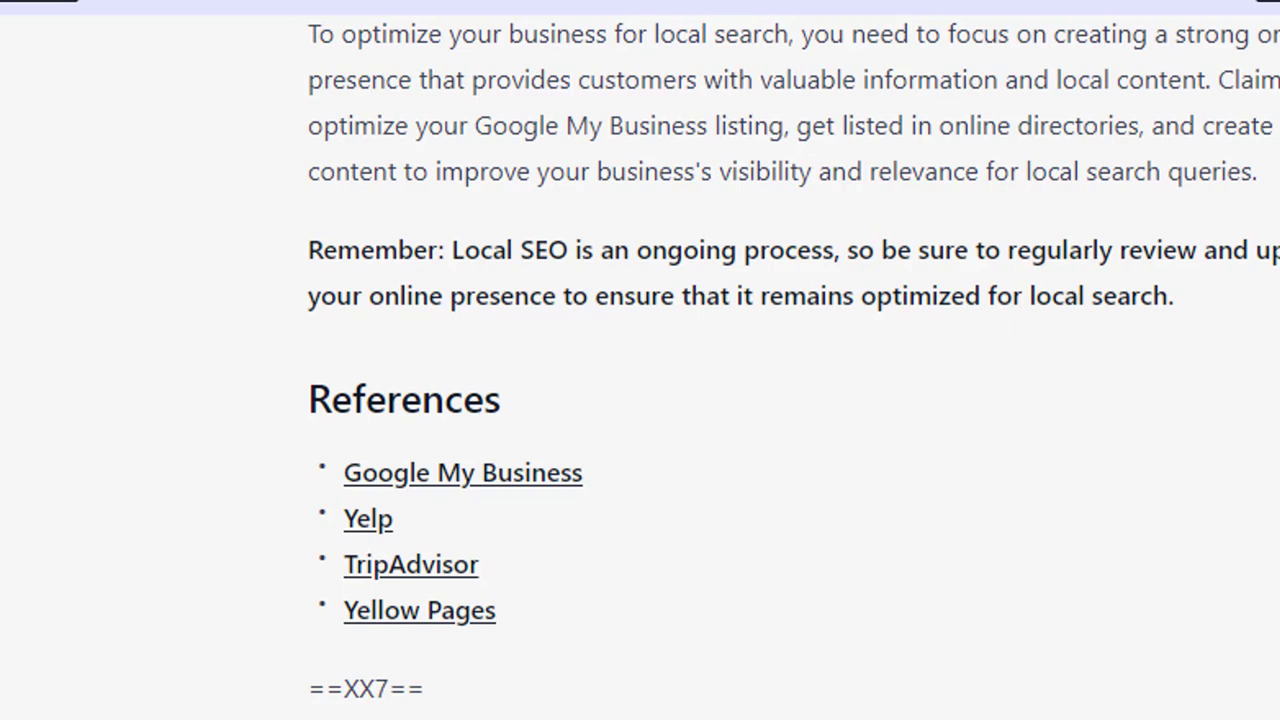
Switch to Notepad to review the prompt lines in 5subheadingarticle.txt, and compare them with the generated tone and audience prompt text.
key("alt+Tab")
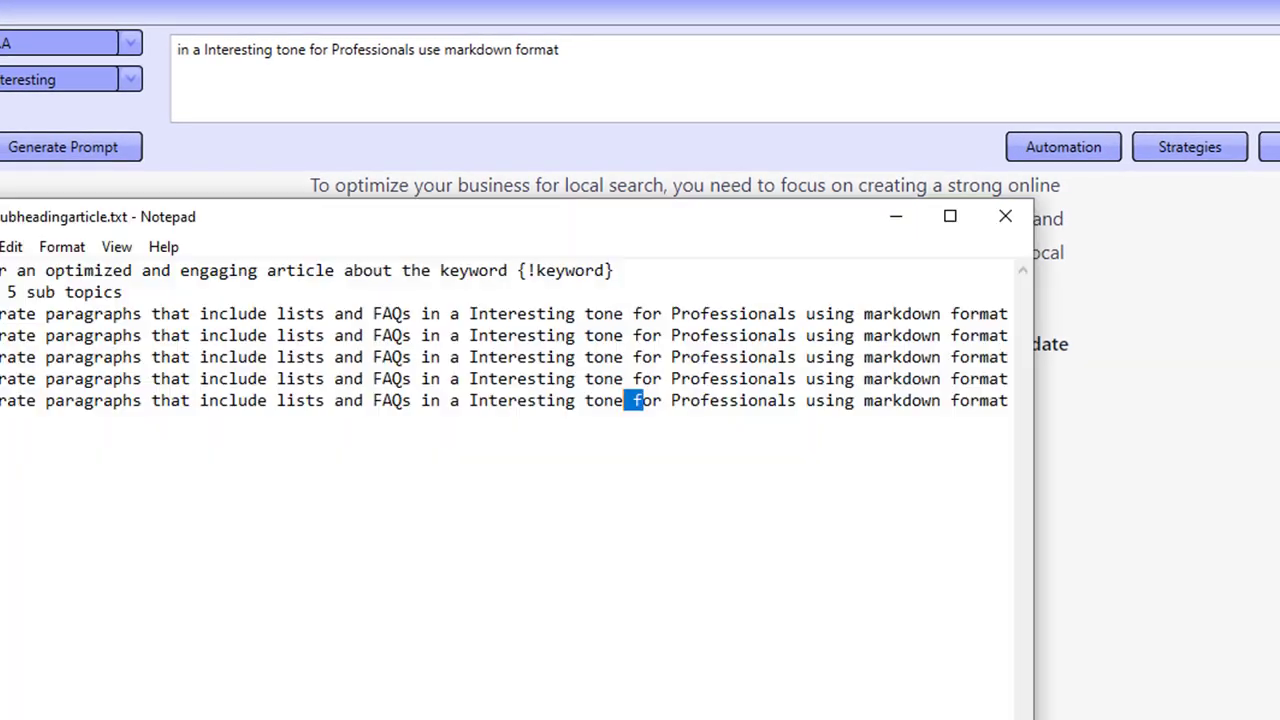
left_click_drag(886, 429, 2, 268)
left_click(434, 463)
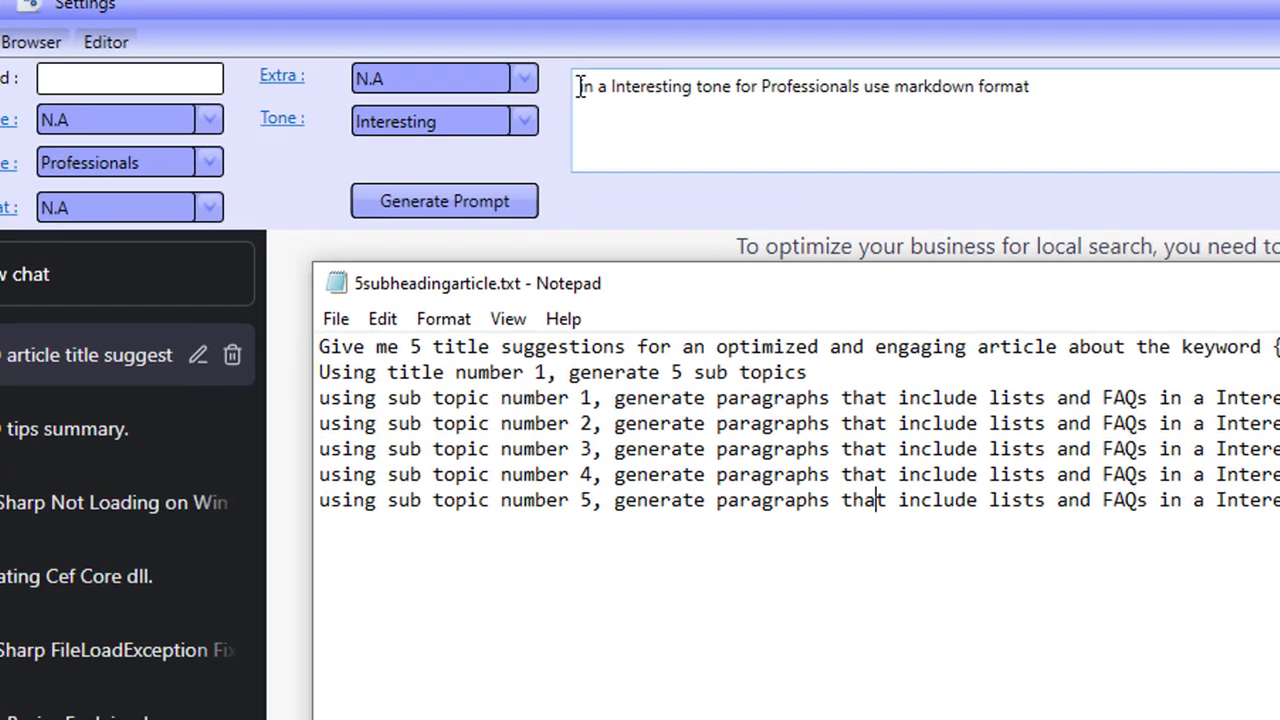
left_click(198, 52)
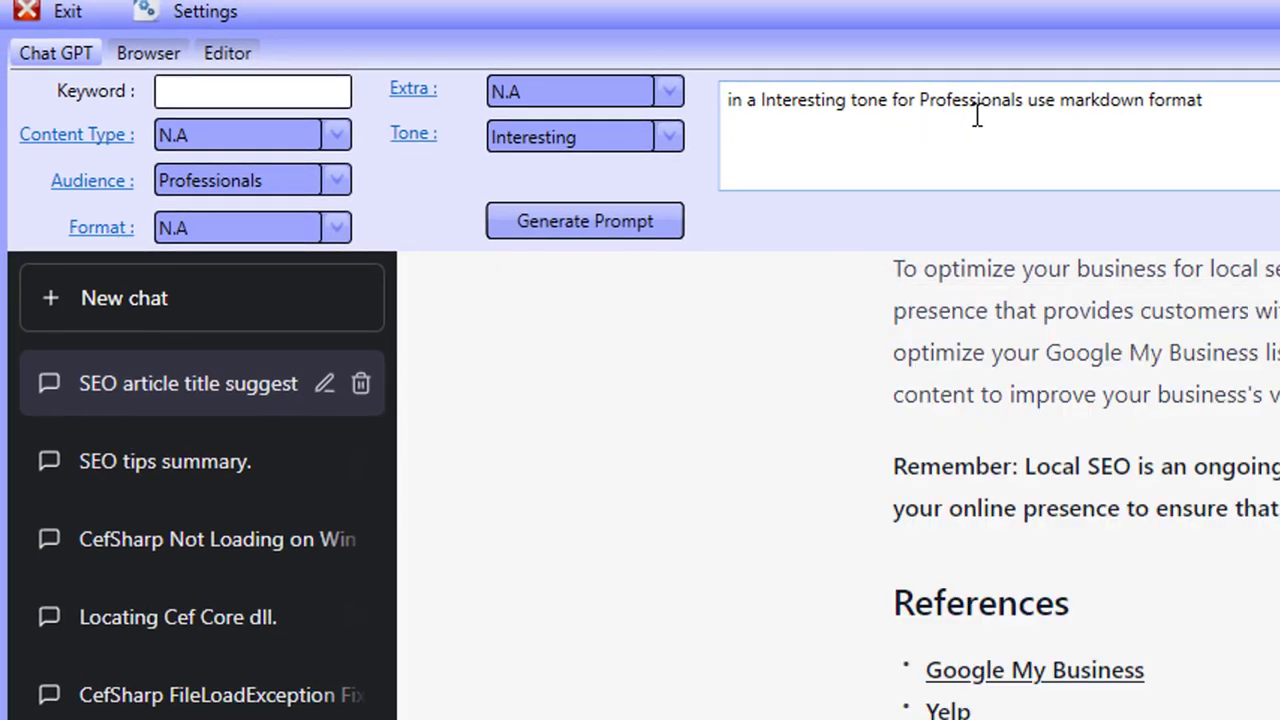
left_click(1248, 100)
Open 5subheadingarticle.txt from its folder and examine the full length of its prompt lines.
key("alt+Tab")
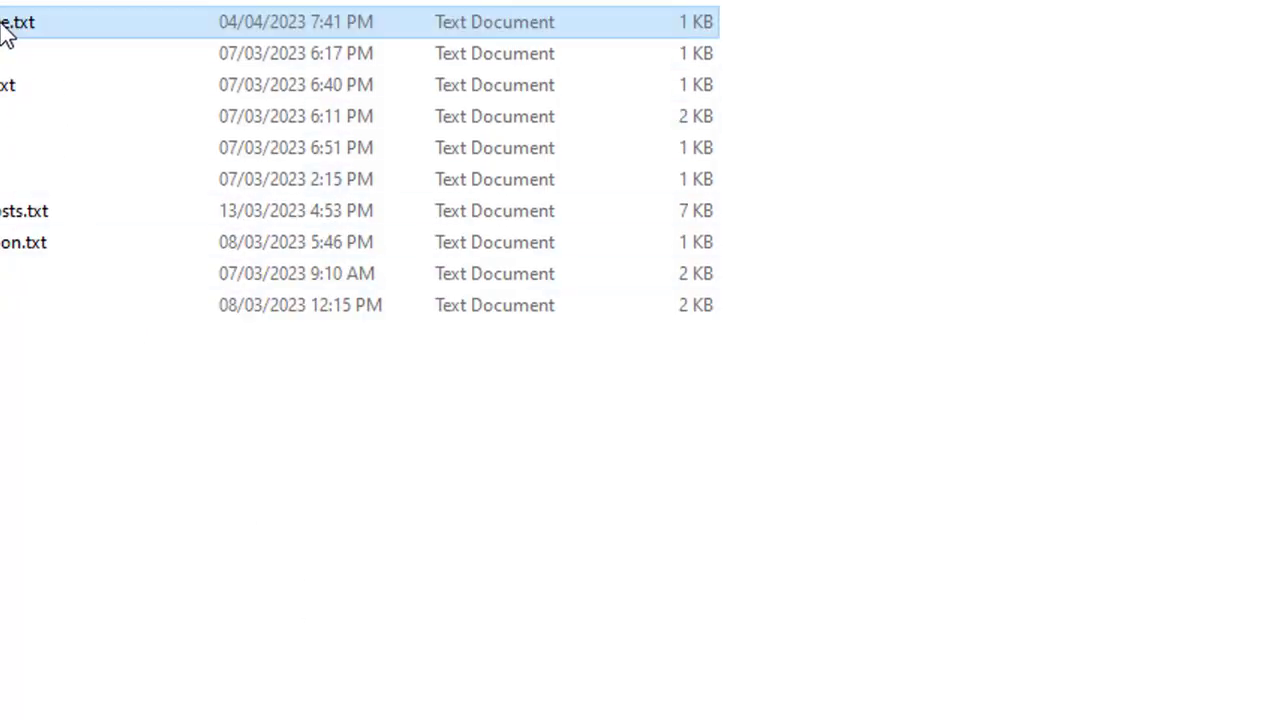
double_click(8, 24)
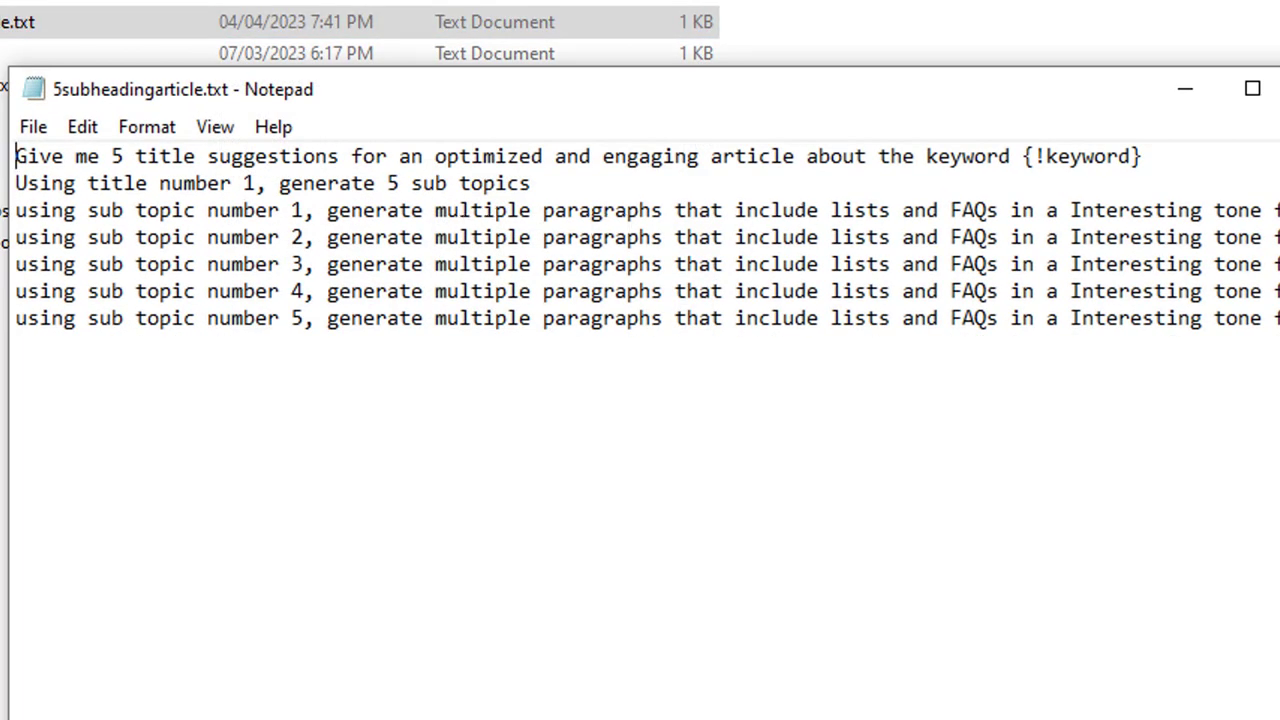
scroll(640, 237, "right", 3)
scroll(640, 237, "right", 5)
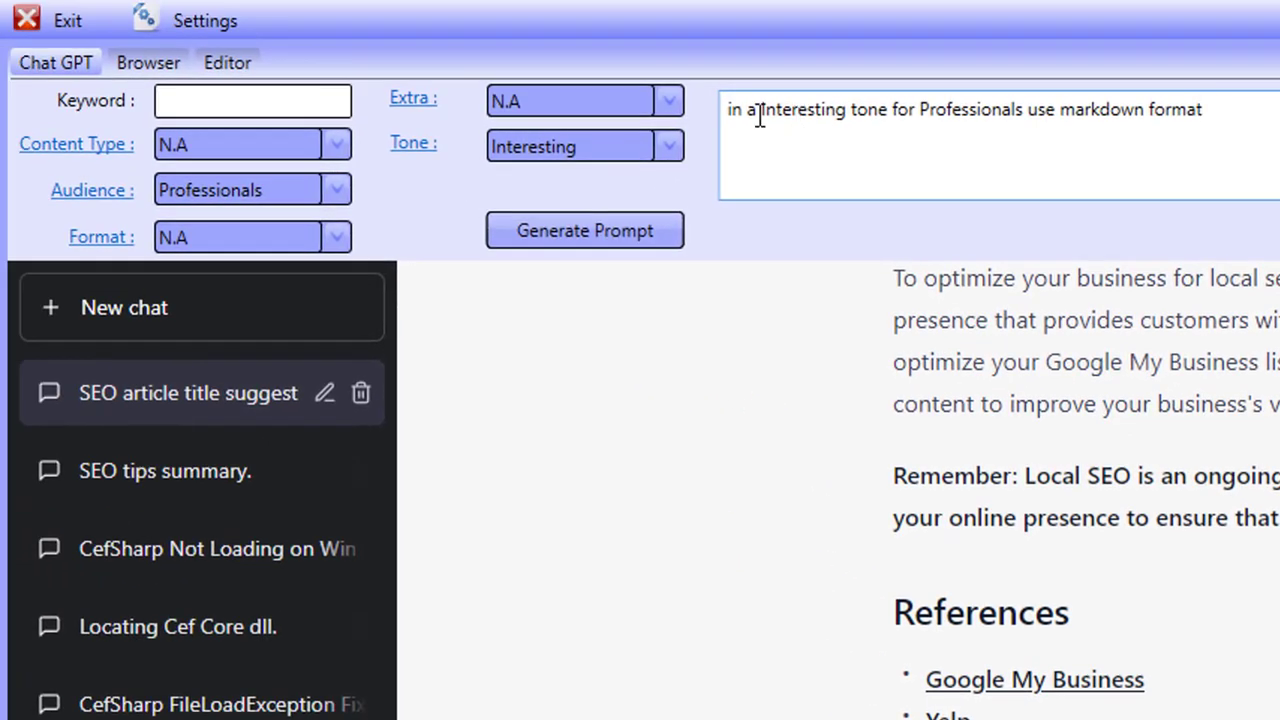
Highlight the generated prompt text for the Interesting tone, Professionals audience and markdown format, and compare it with the Notepad prompts.
left_click_drag(760, 115, 1206, 140)
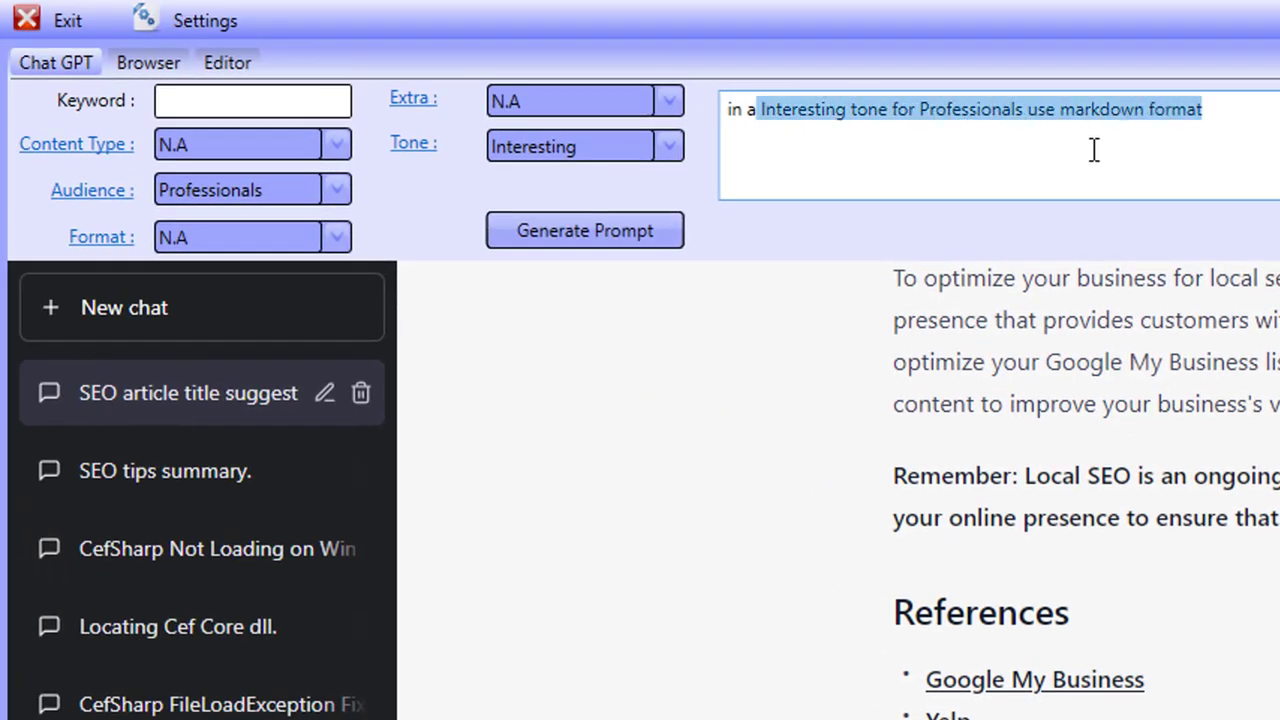
left_click(1104, 144)
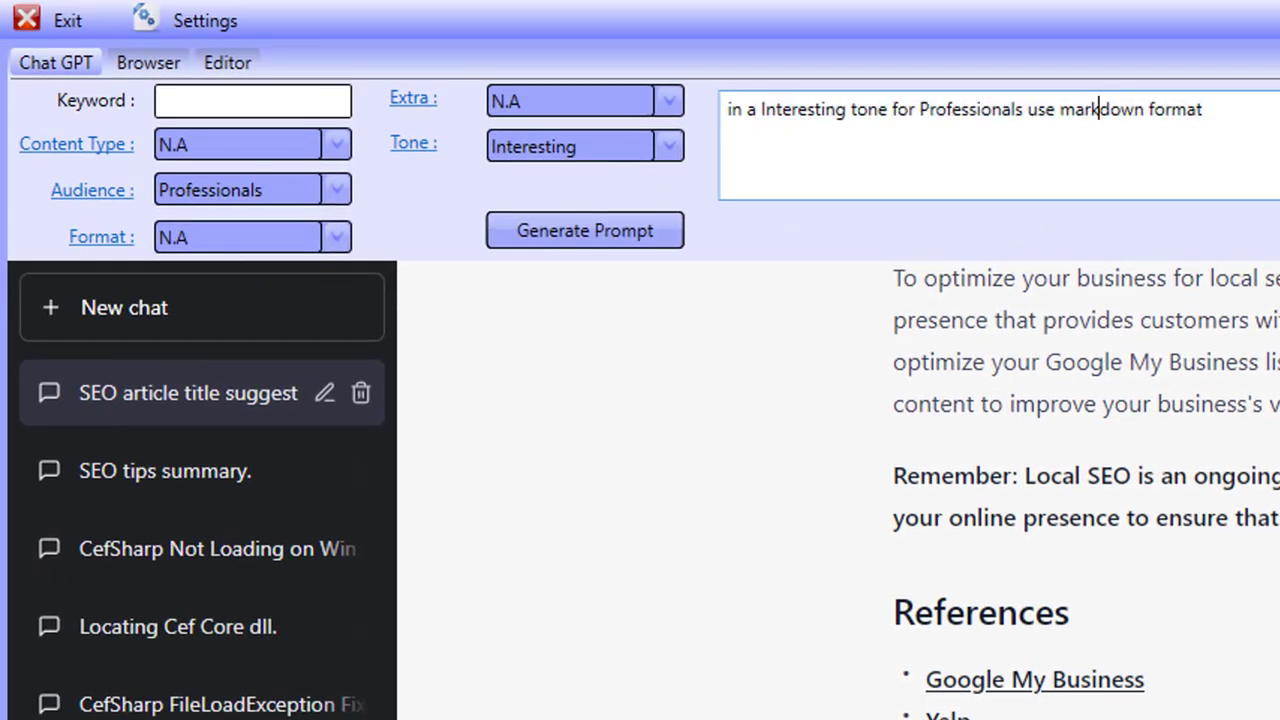
left_click_drag(1205, 110, 848, 110)
key("ctrl+a")
key("alt+Tab")
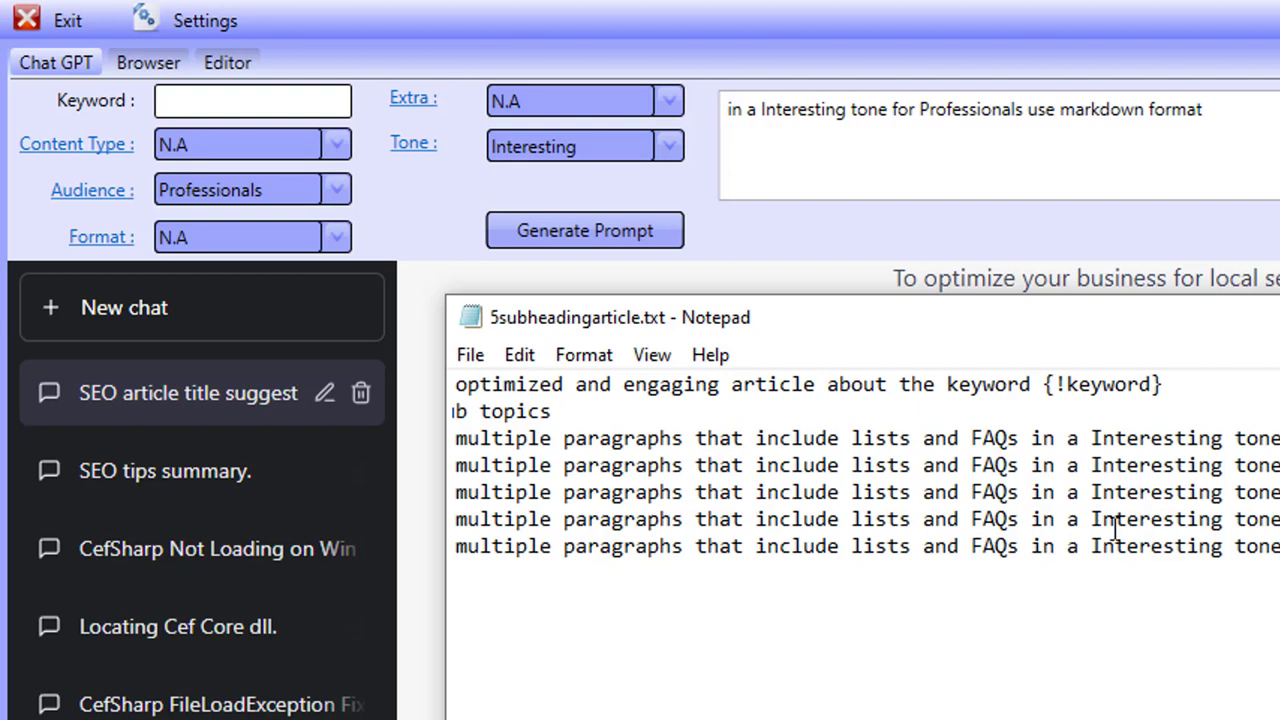
Return to the chat and highlight the References section at the end of the Local SEO response.
key("alt+Tab")
scroll(980, 500, "up", 5)
scroll(980, 500, "down", 5)
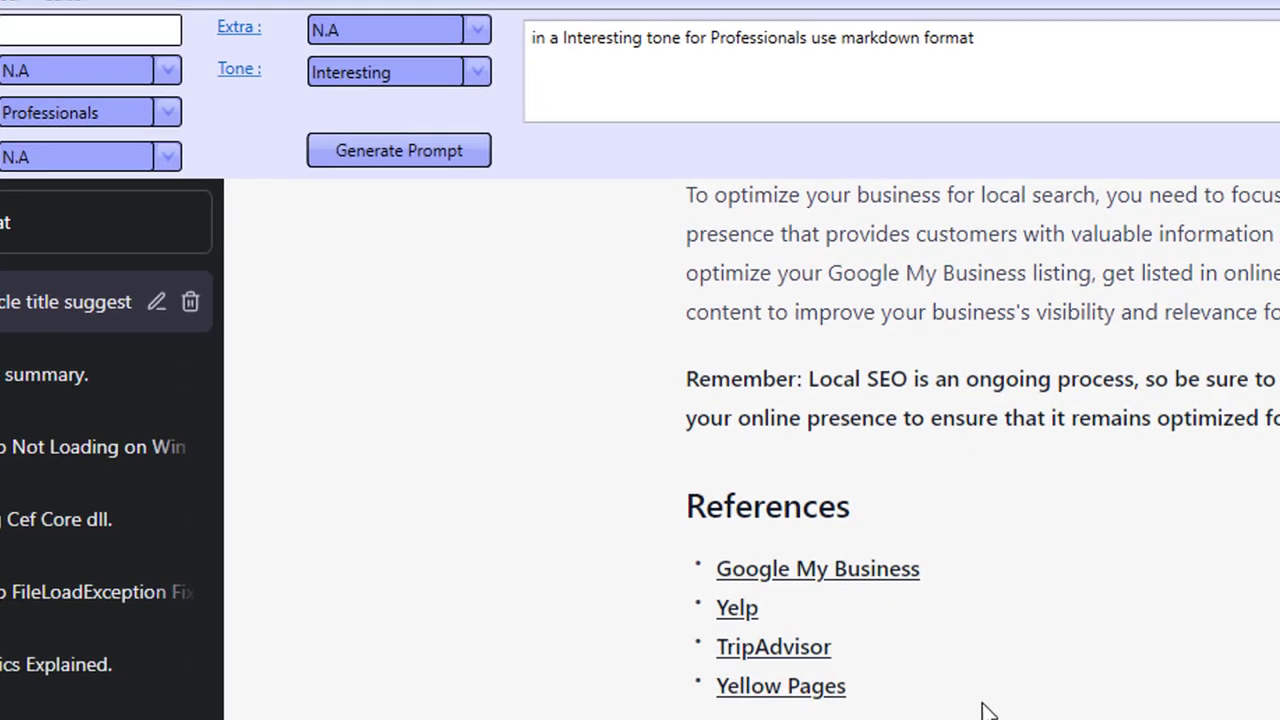
left_click_drag(580, 557, 520, 528)
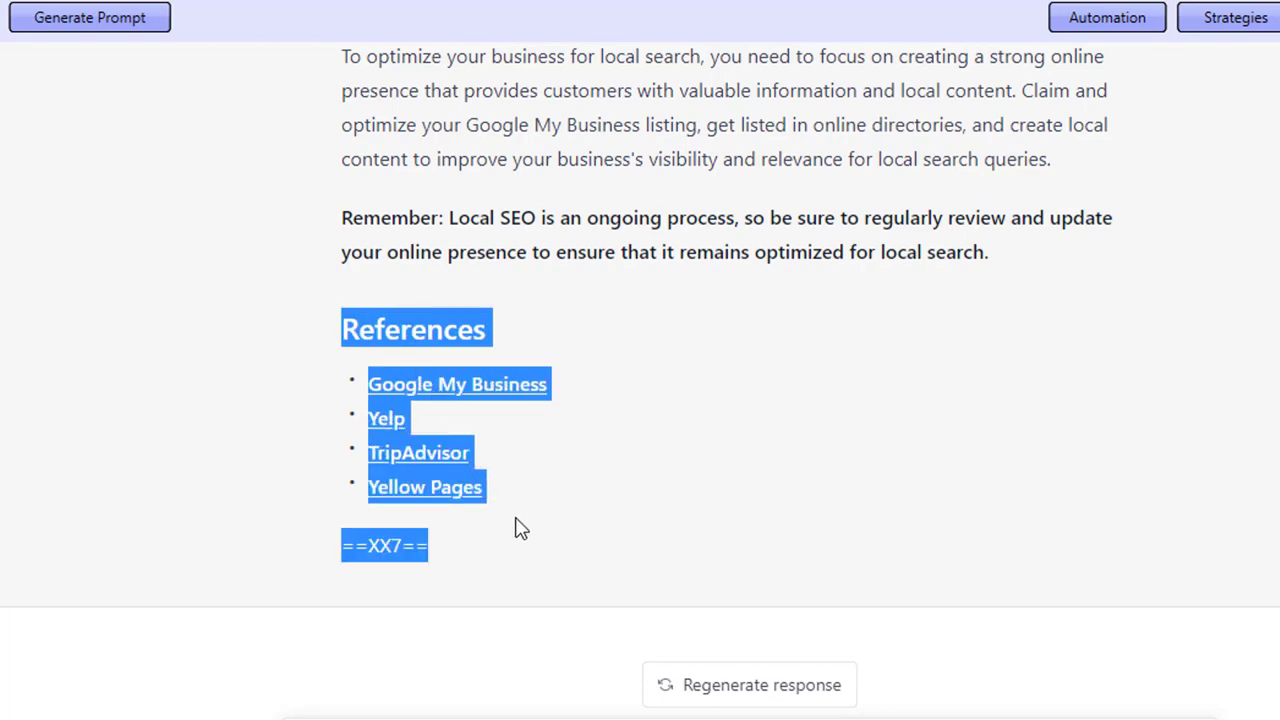
left_click(520, 528)
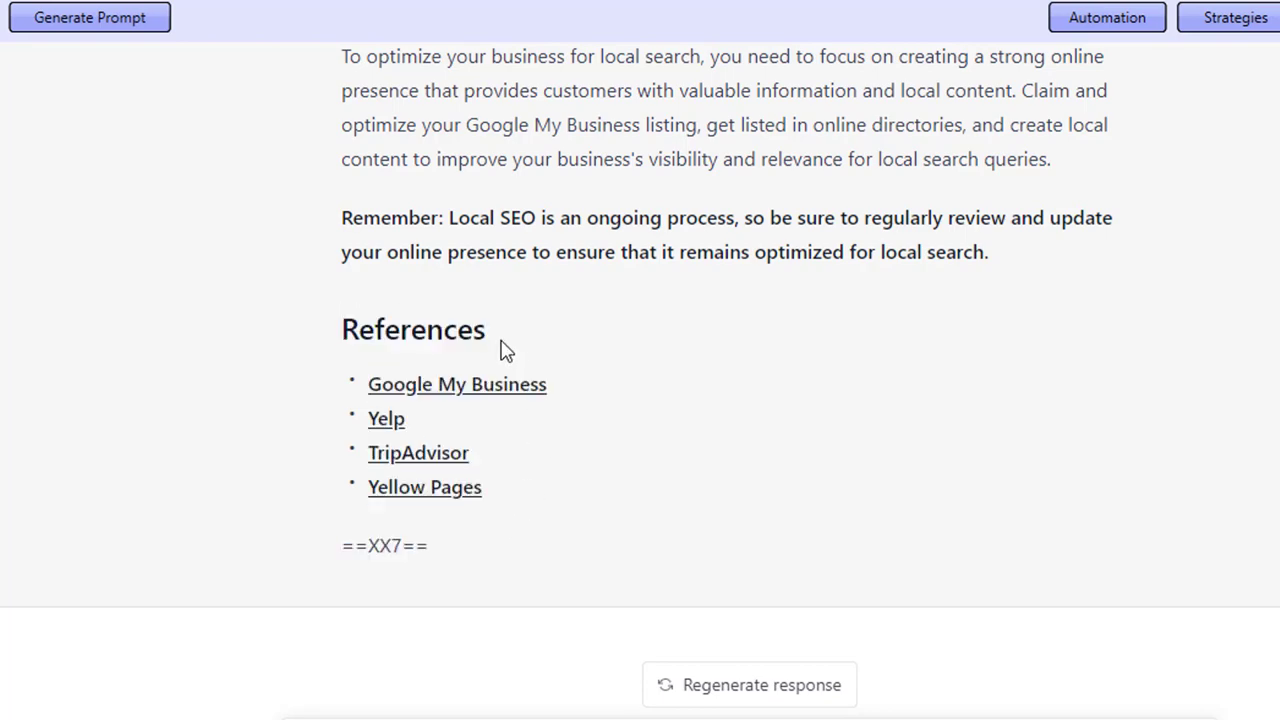
left_click_drag(431, 316, 532, 508)
left_click(532, 508)
Find the sub topic number 5 prompt in the chat and highlight the introductory sentence above the Local SEO heading.
scroll(532, 508, "up", 20)
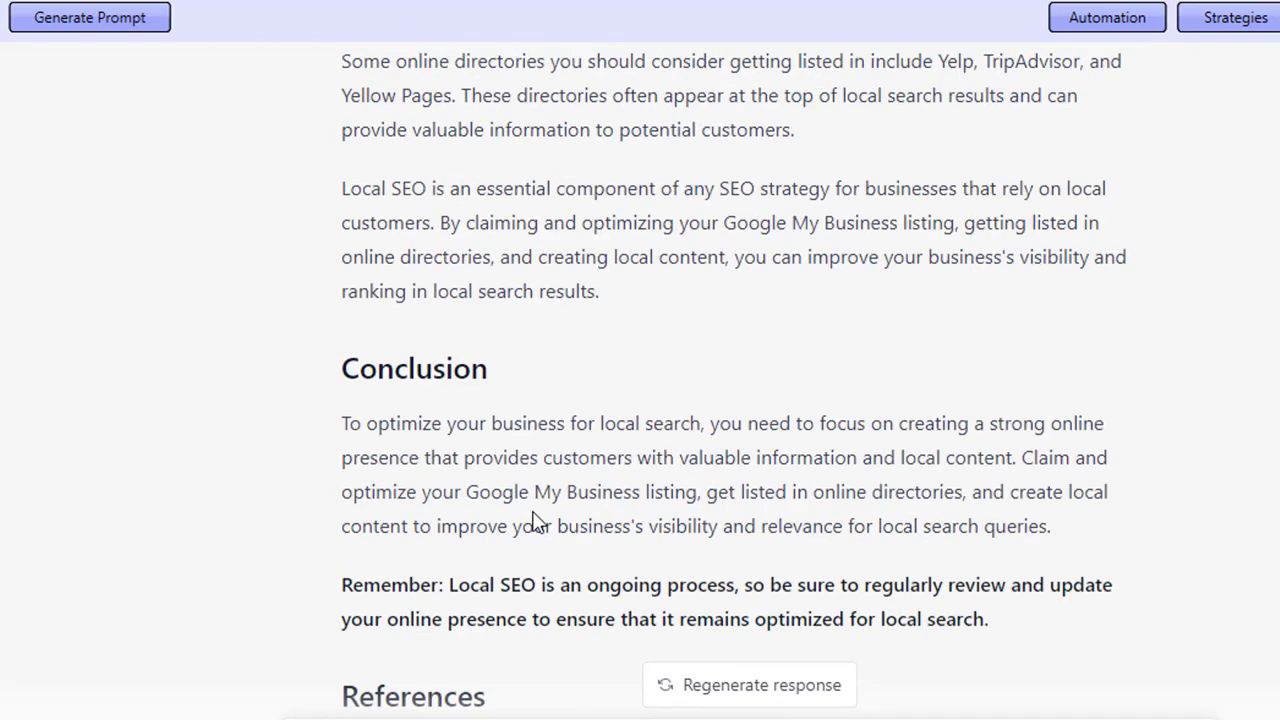
scroll(534, 523, "up", 2)
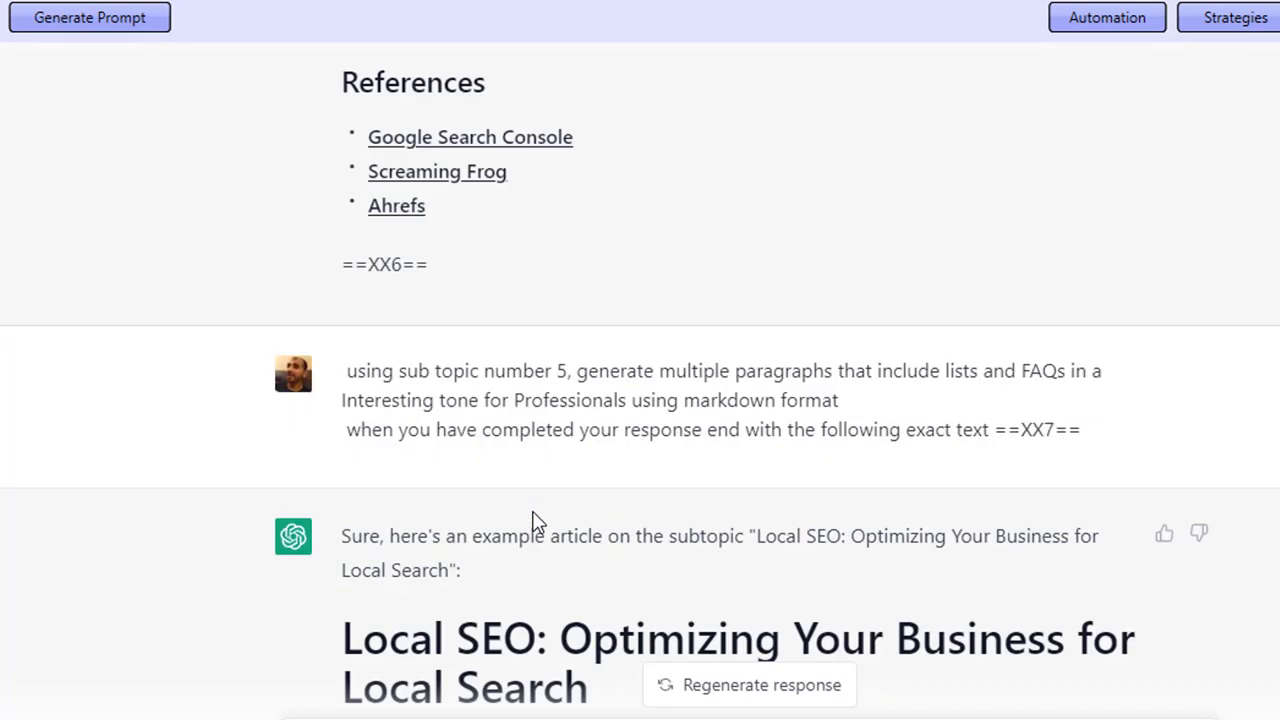
scroll(534, 523, "down", 1)
mouse_move(345, 418)
left_mouse_down()
mouse_move(471, 469)
mouse_move(514, 449)
mouse_move(335, 437)
left_mouse_up()
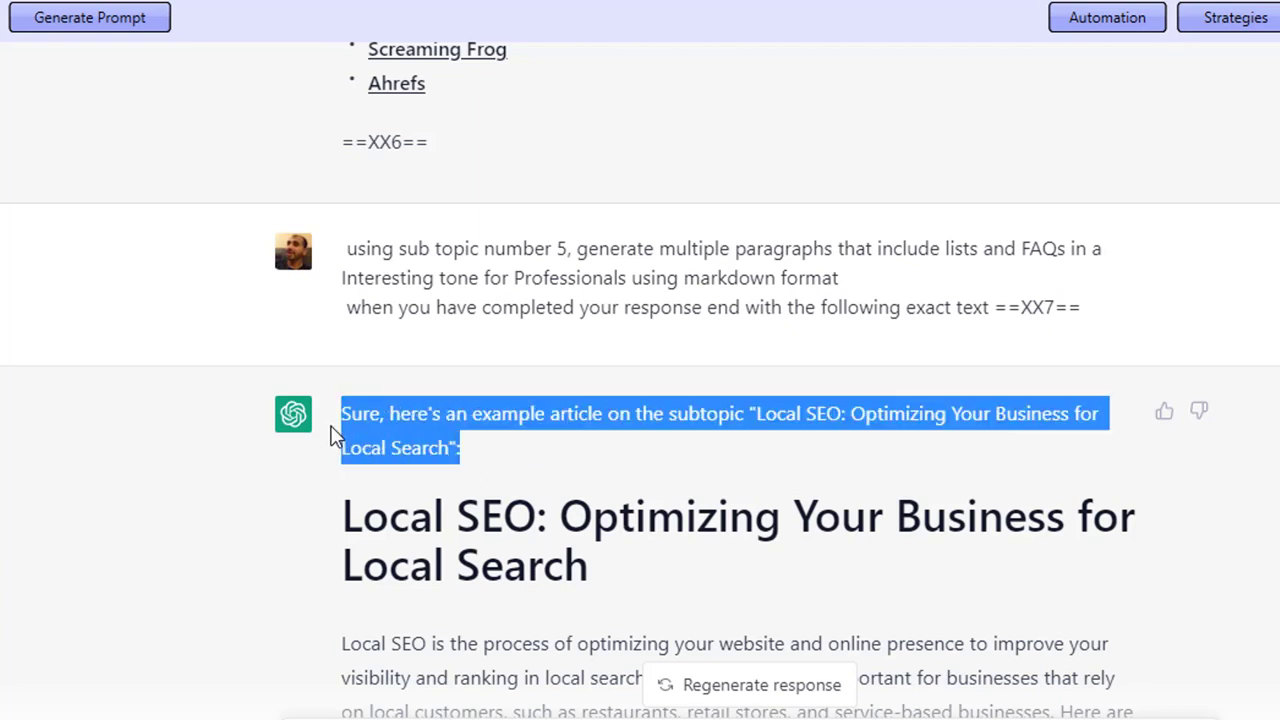
left_click(438, 448)
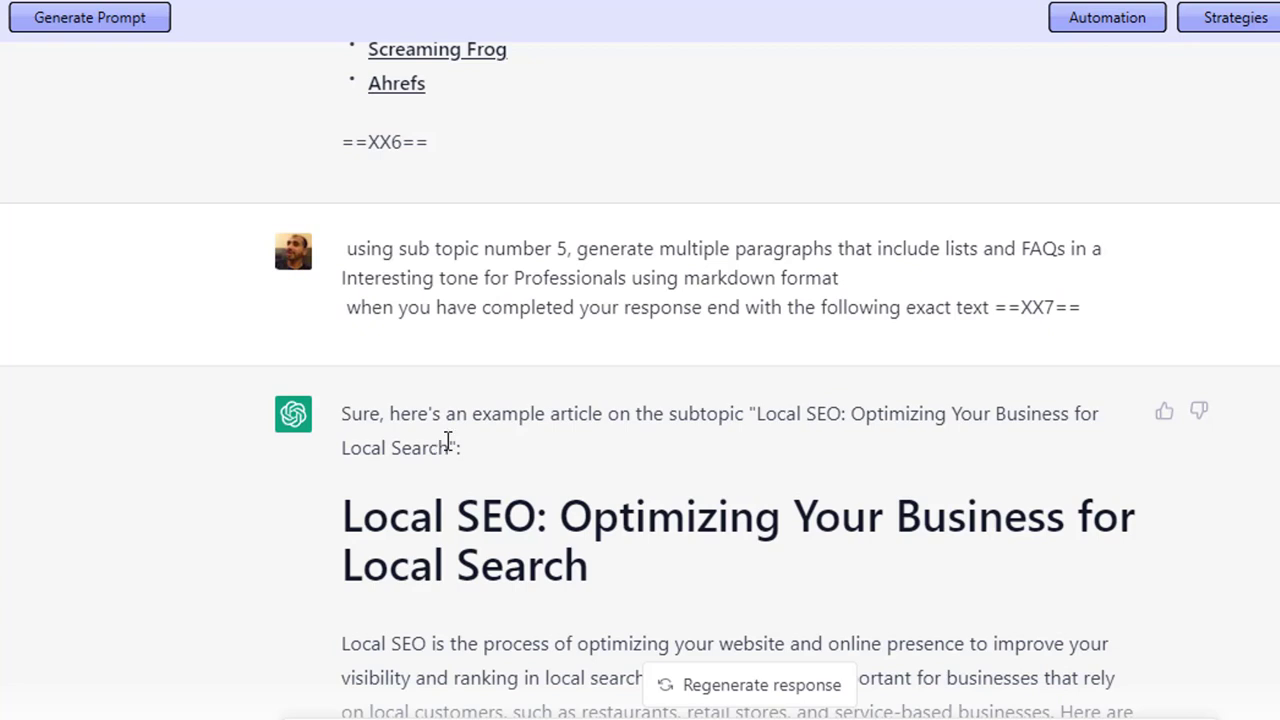
left_click_drag(443, 505, 395, 446)
left_click(381, 435)
right_click(383, 436)
left_click(509, 401)
left_click_drag(462, 452, 364, 424)
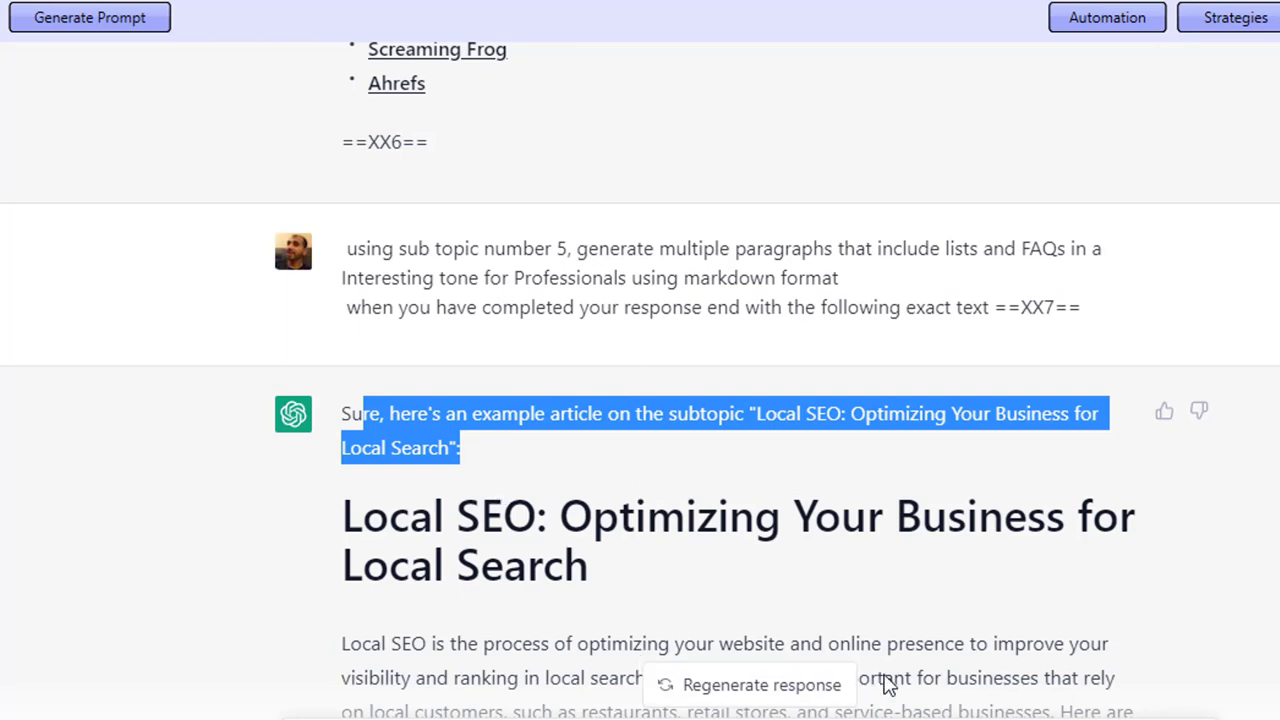
Look over the automation settings for the 5 sub headings strategy and close the window.
scroll(857, 640, "down", 5)
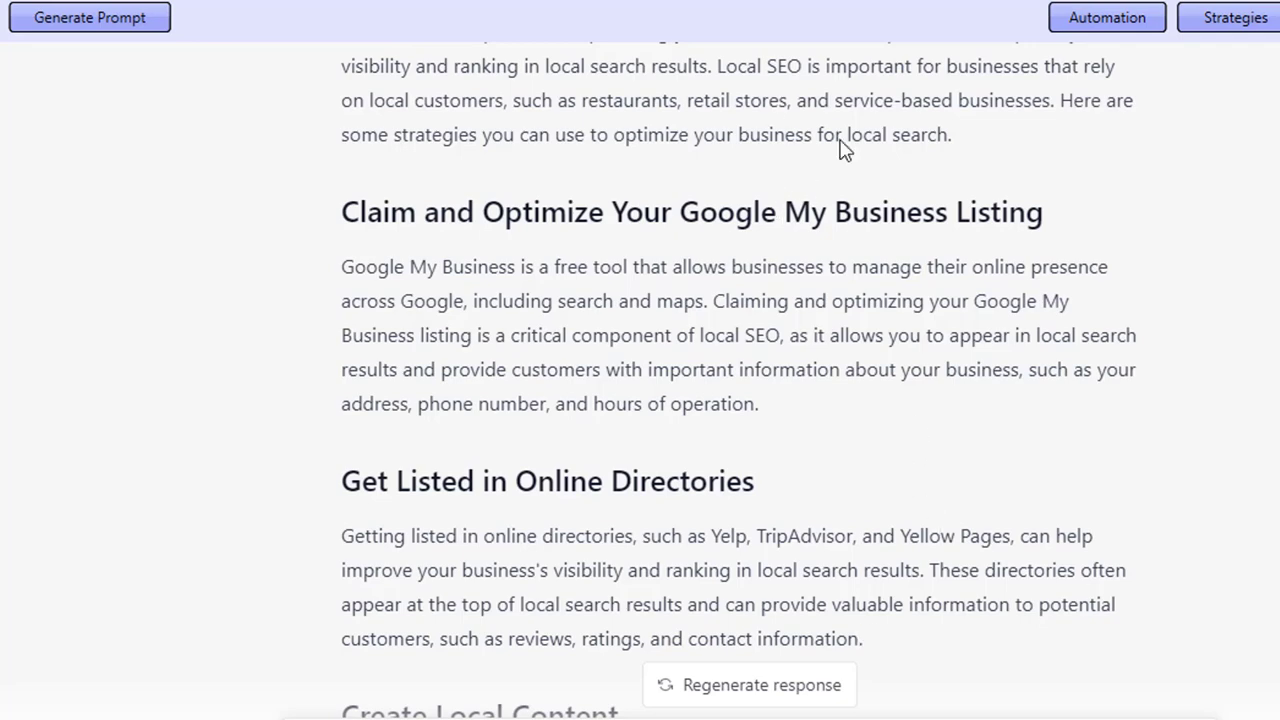
left_click(1082, 22)
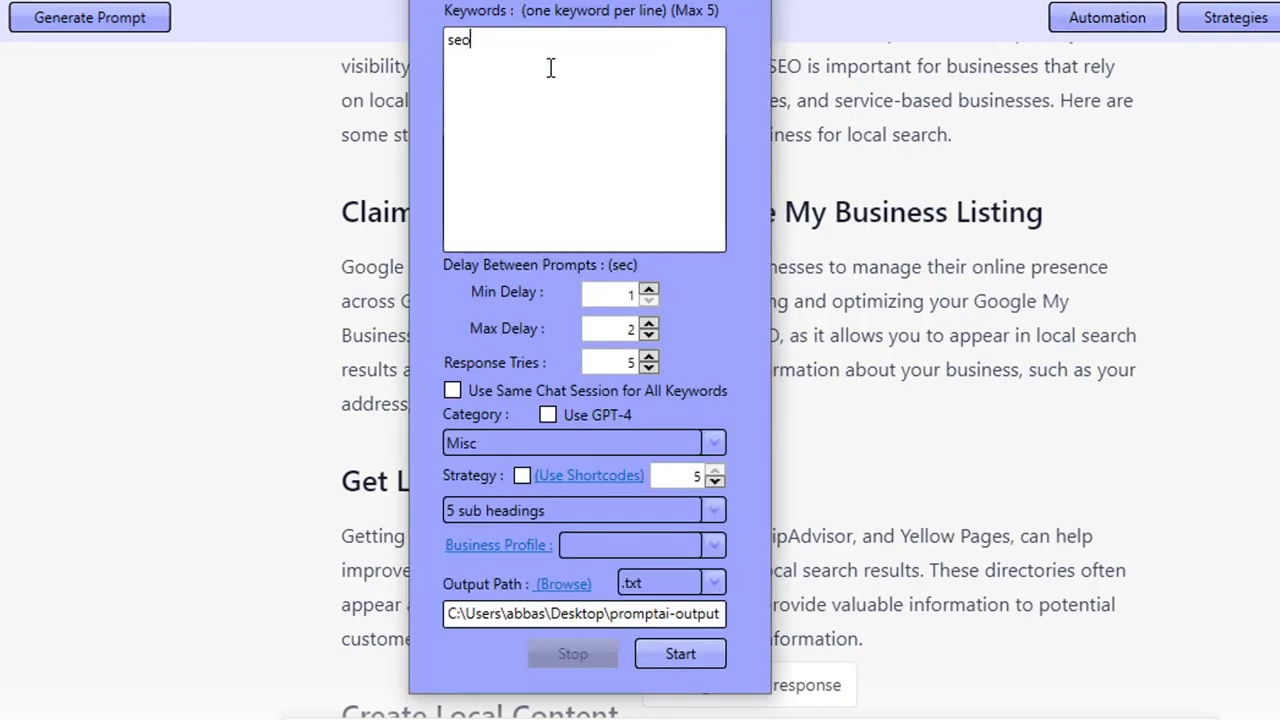
left_click(1238, 20)
left_click(940, 4)
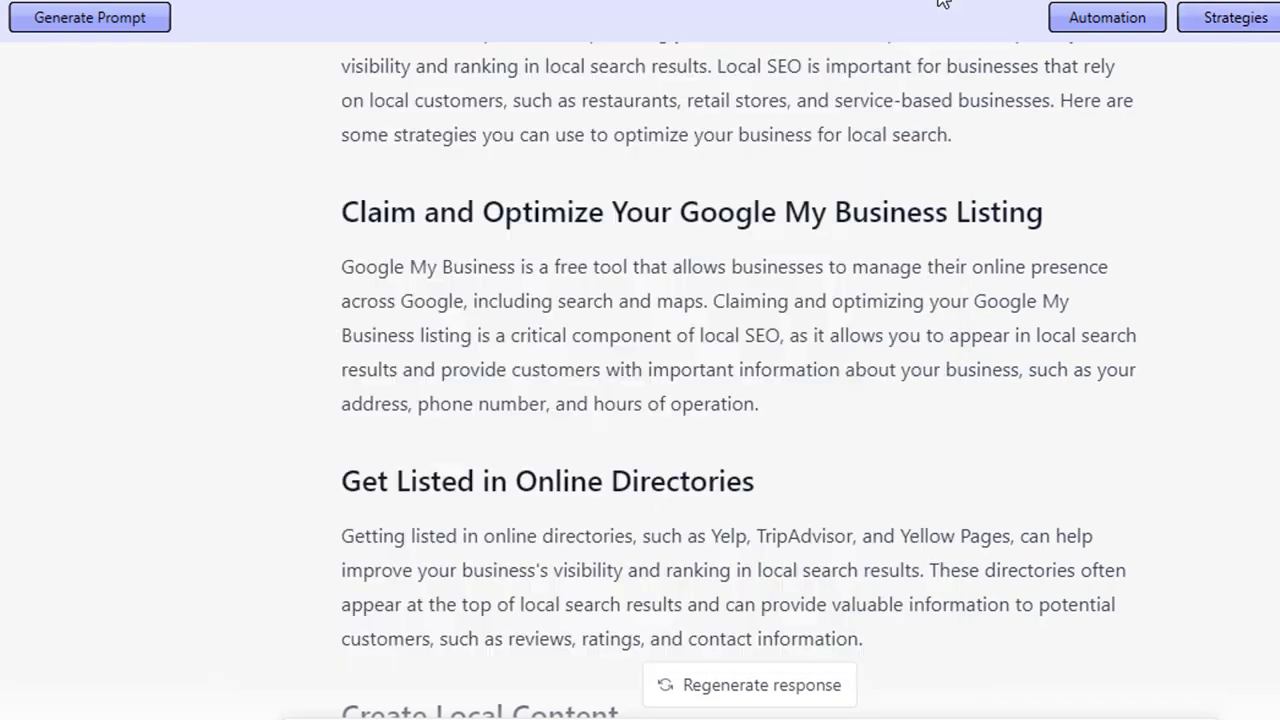